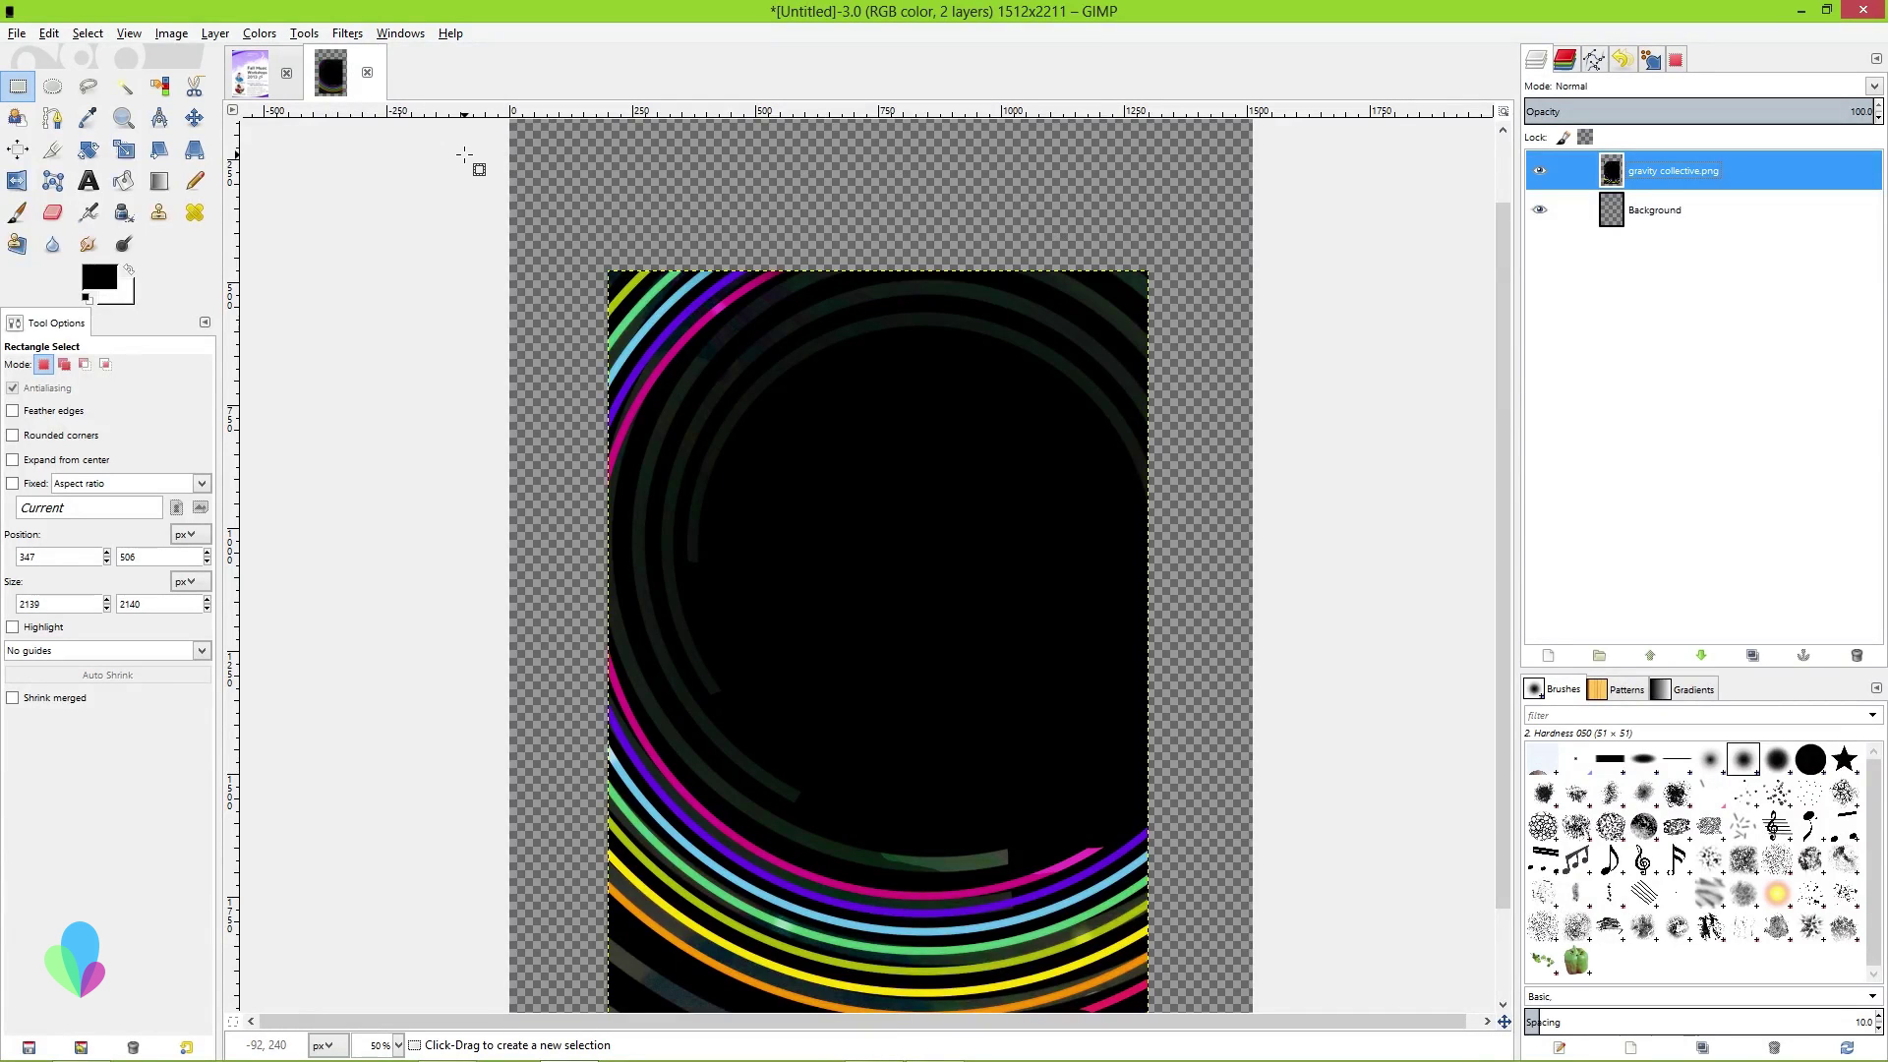
Nudge the gravity layer slightly to the right with the Move tool
scroll(700, 425, down, 1)
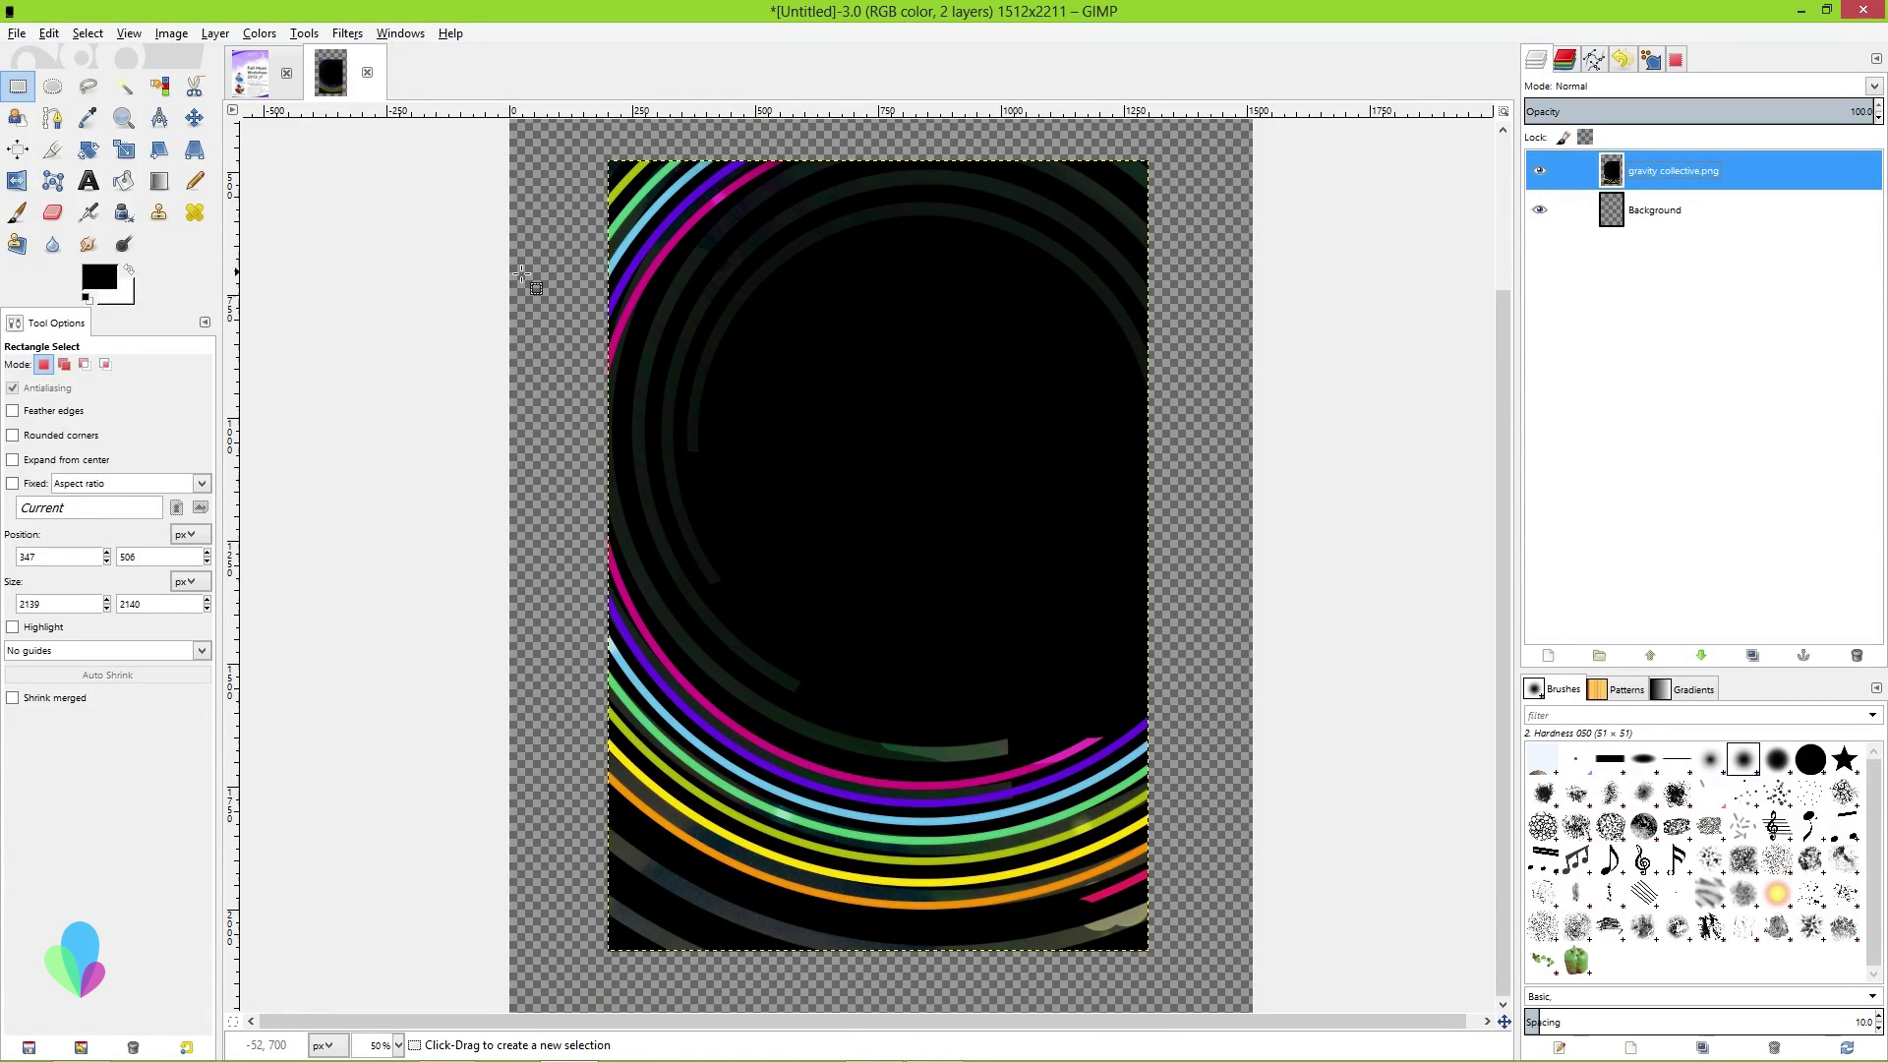
scroll(704, 426, up, 2)
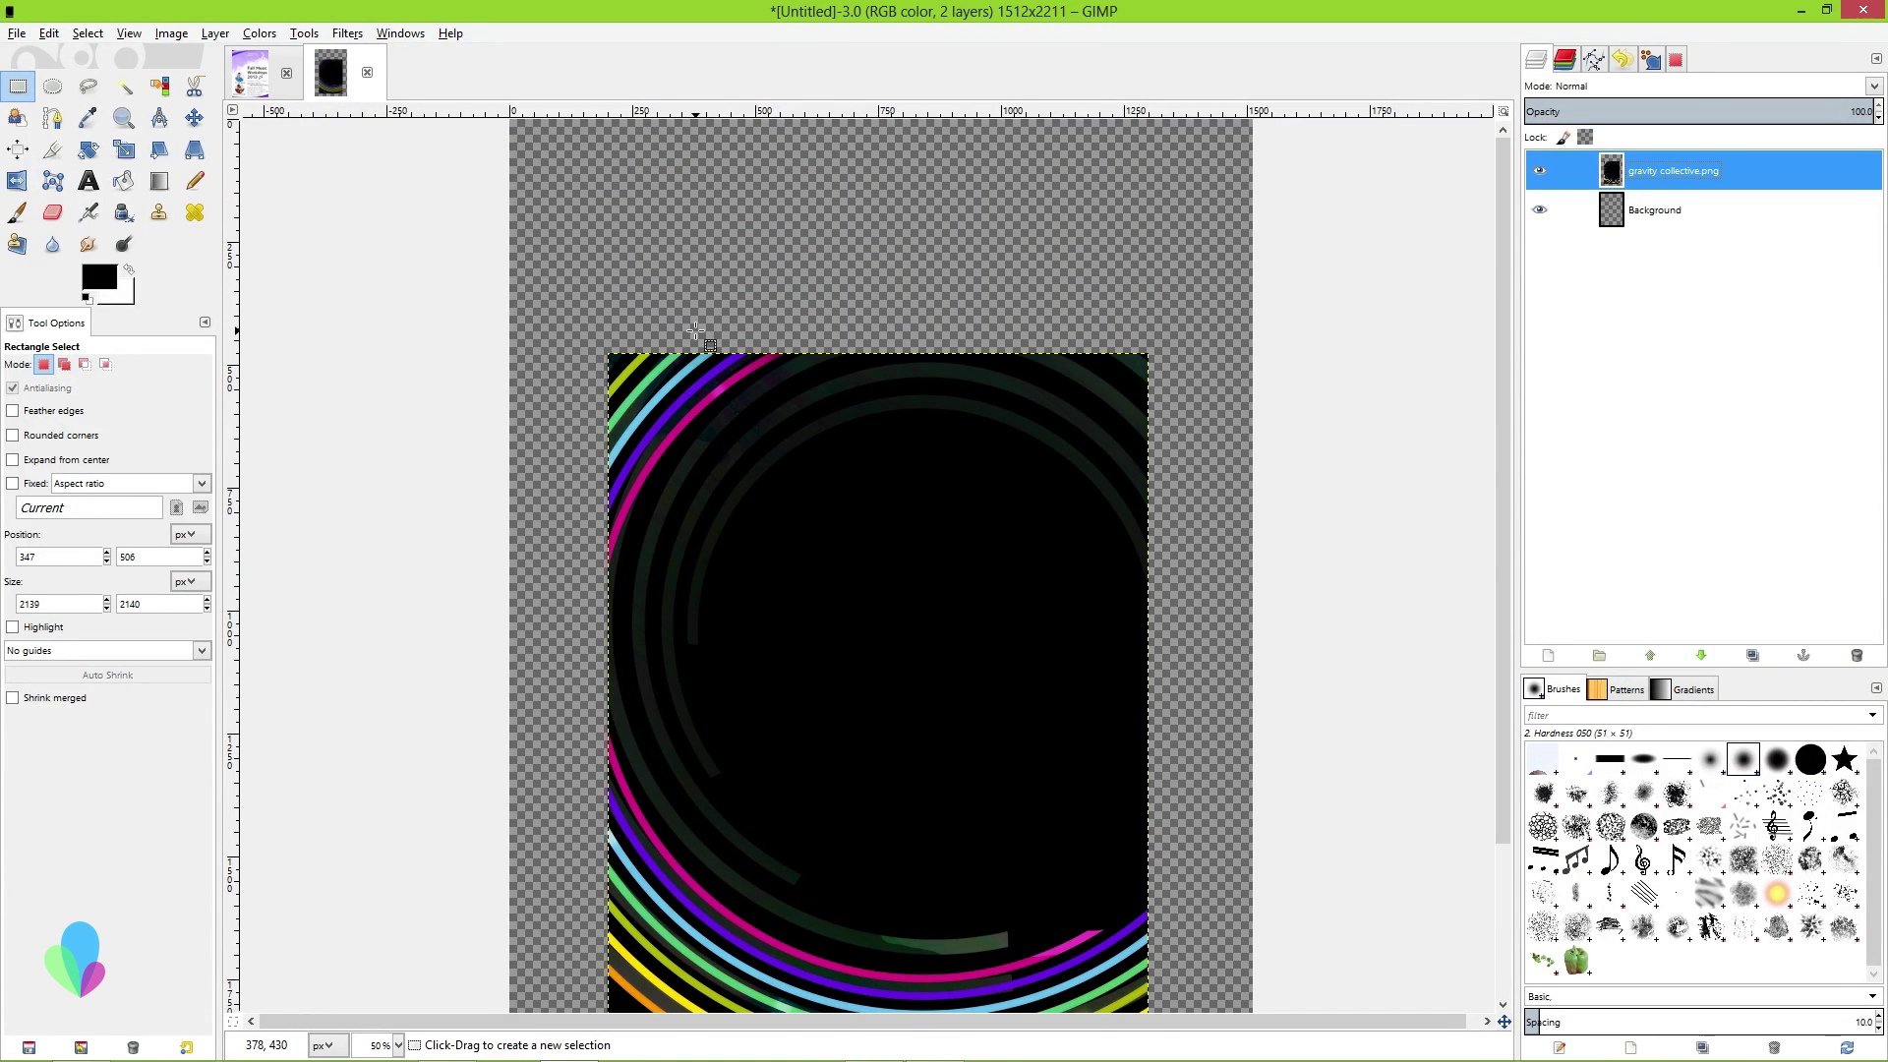
scroll(696, 329, down, 2)
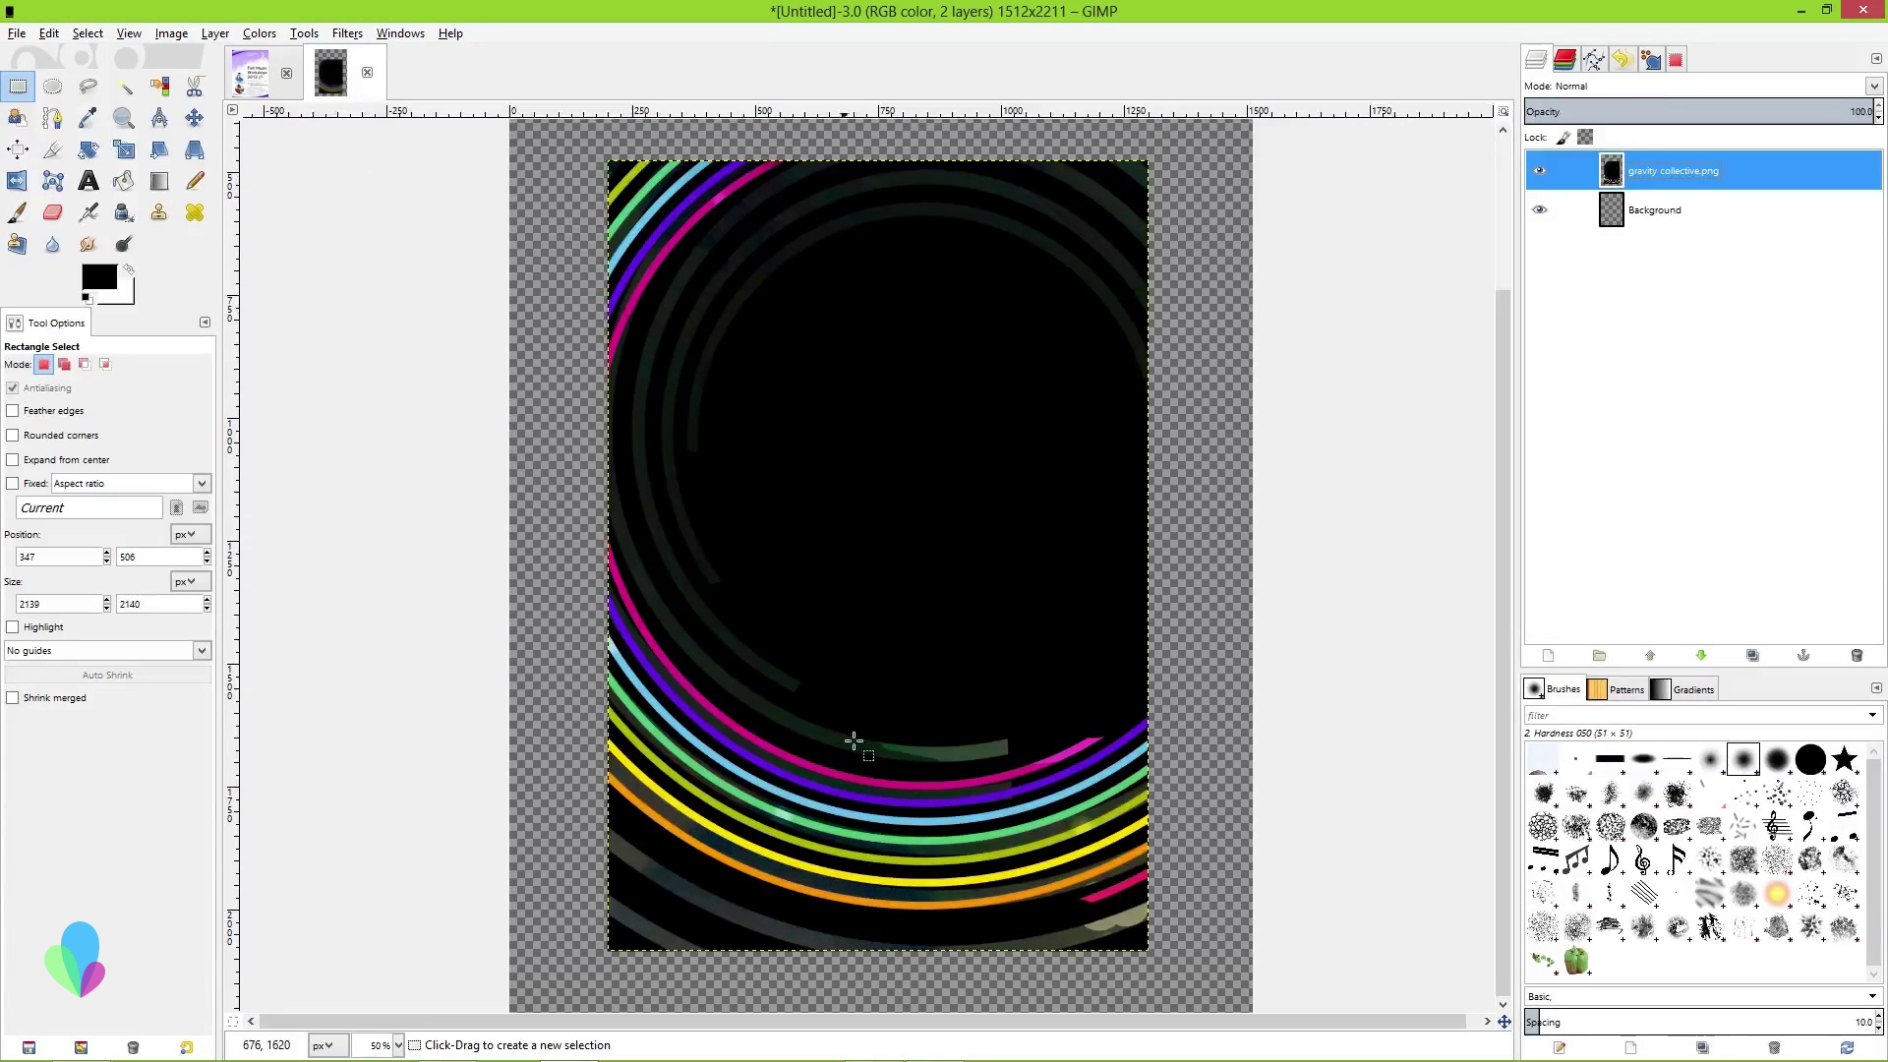
scroll(824, 696, up, 3)
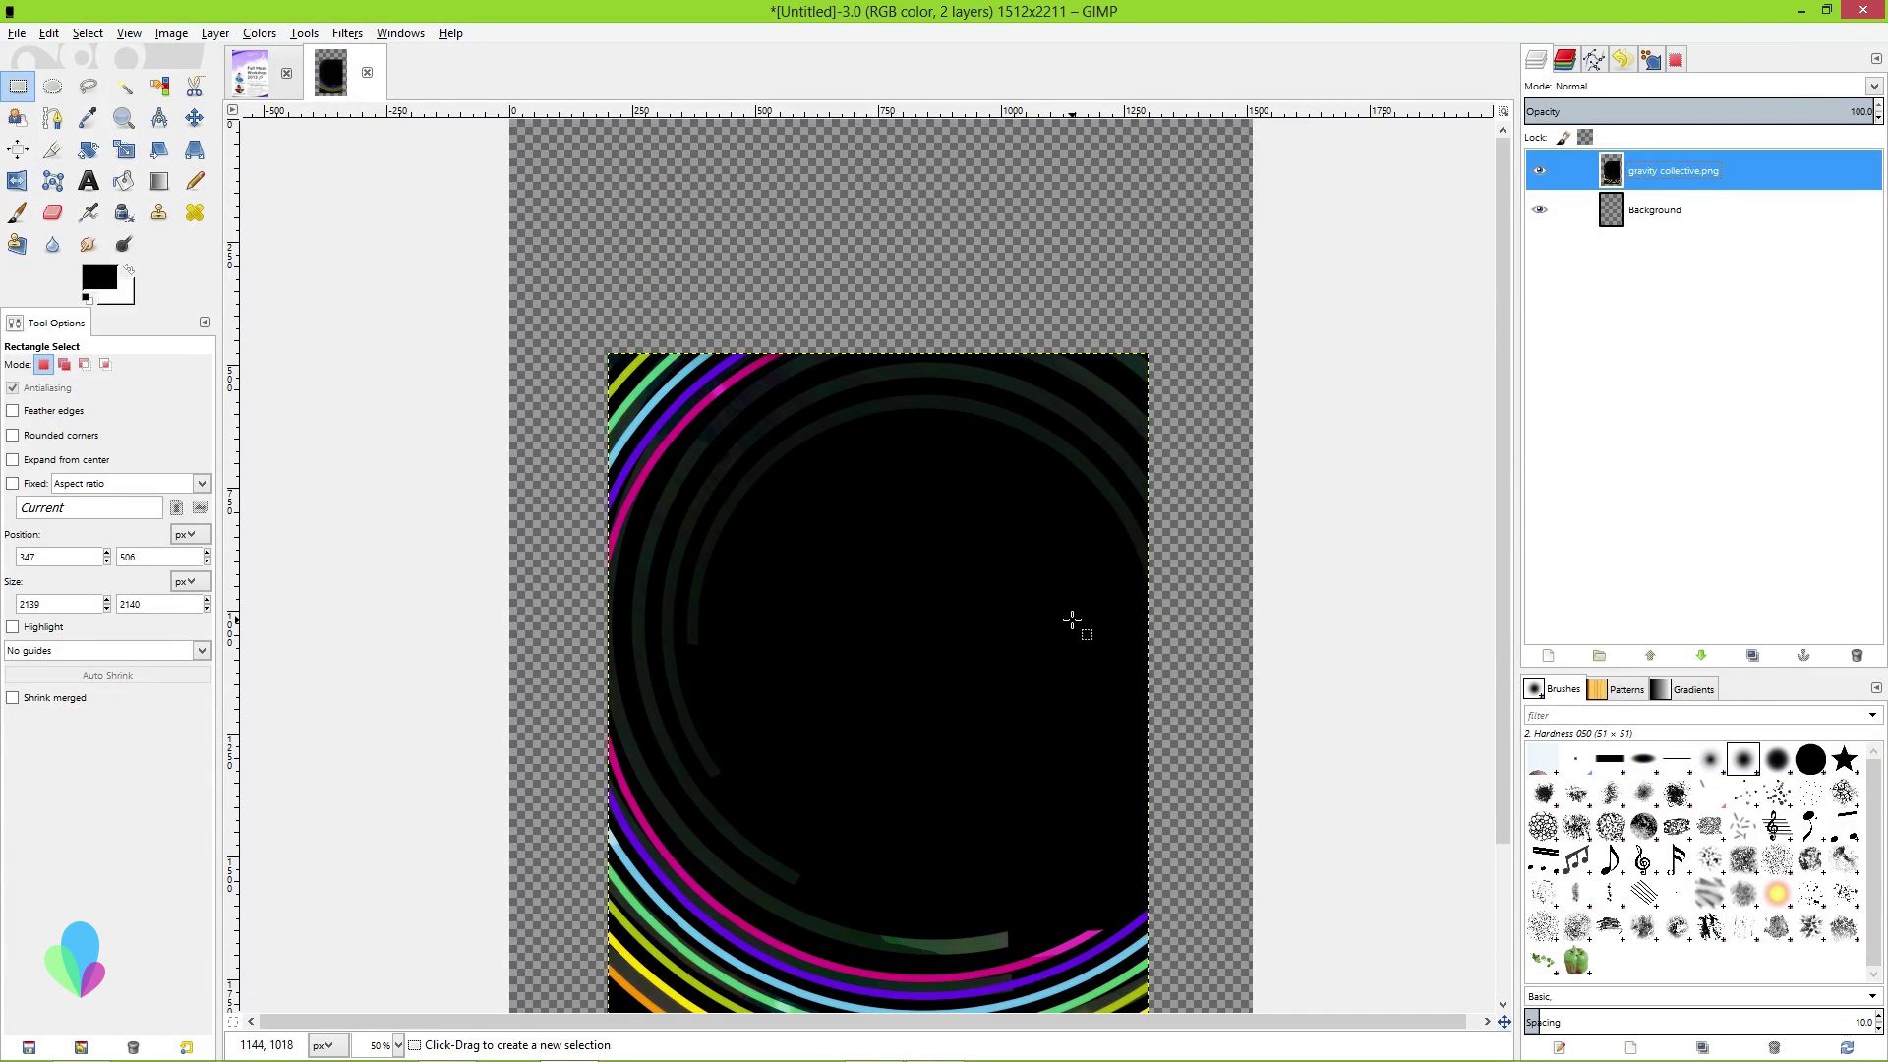
scroll(1077, 615, down, 3)
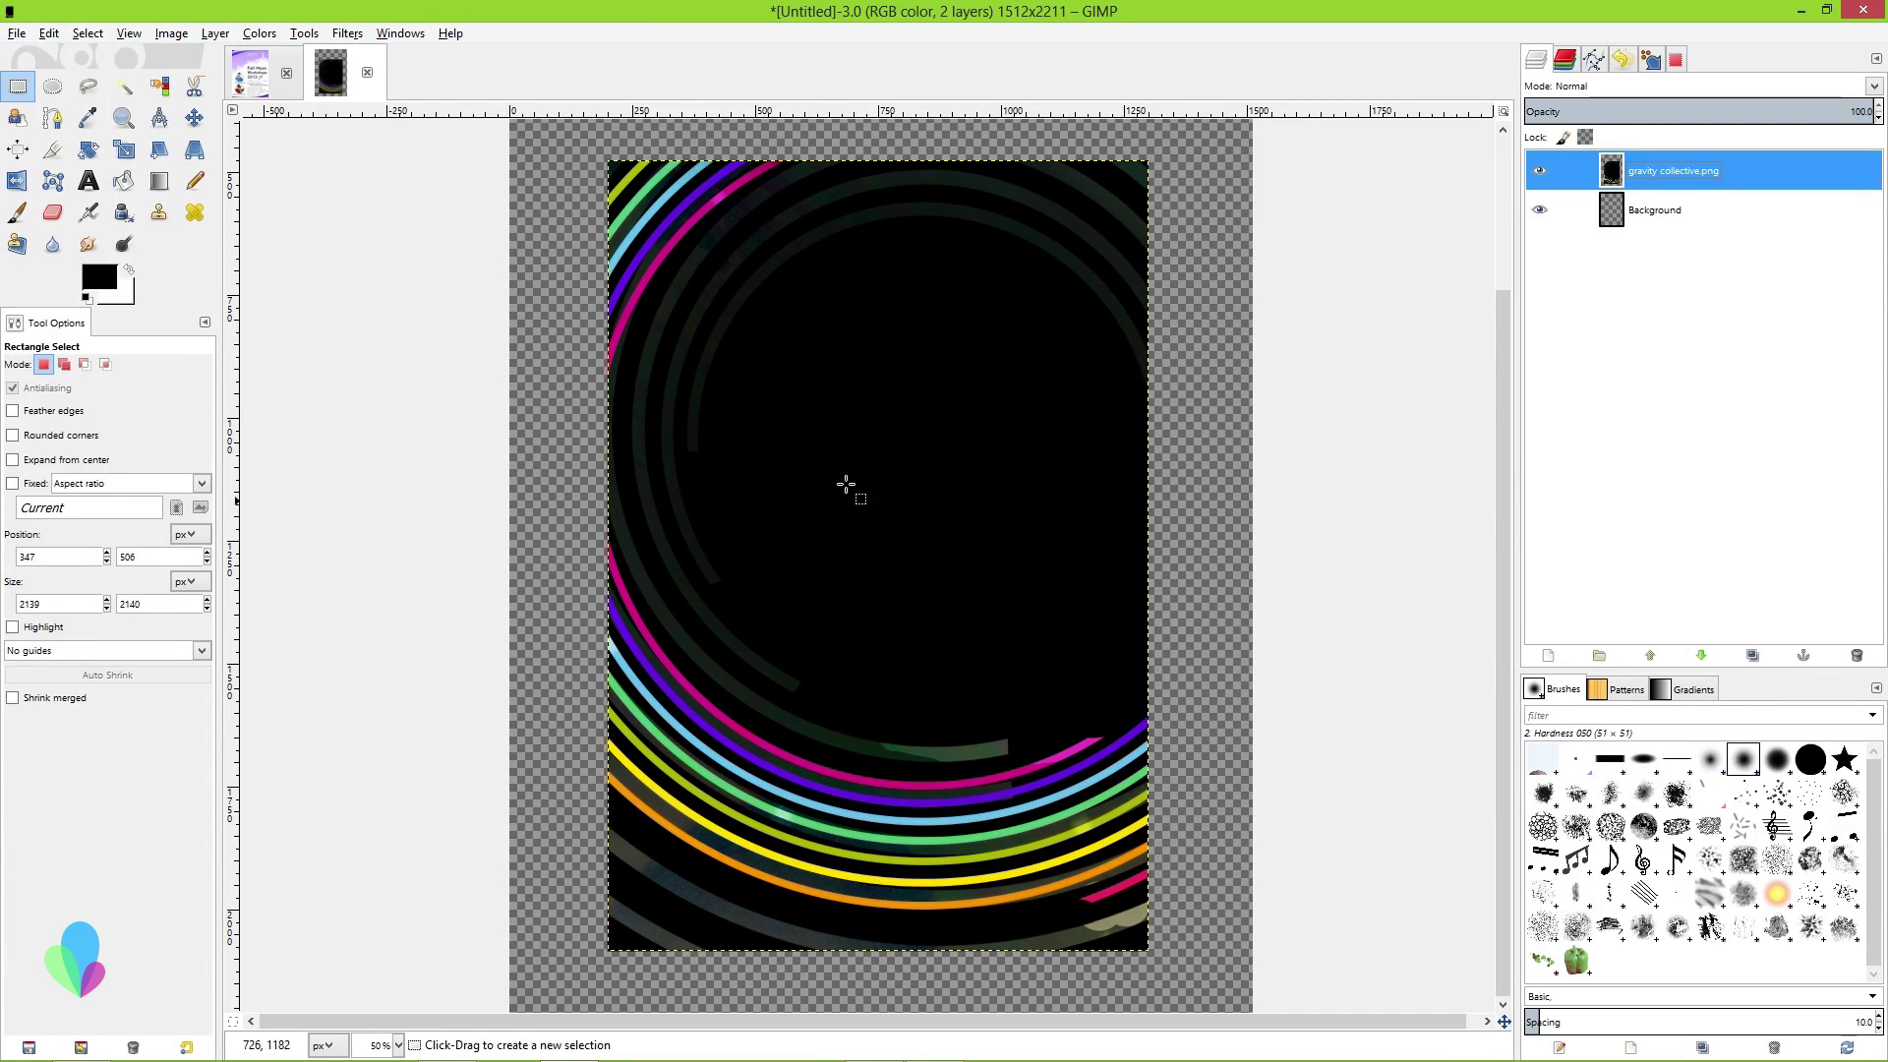
key(m)
drag(913, 469, 1155, 404)
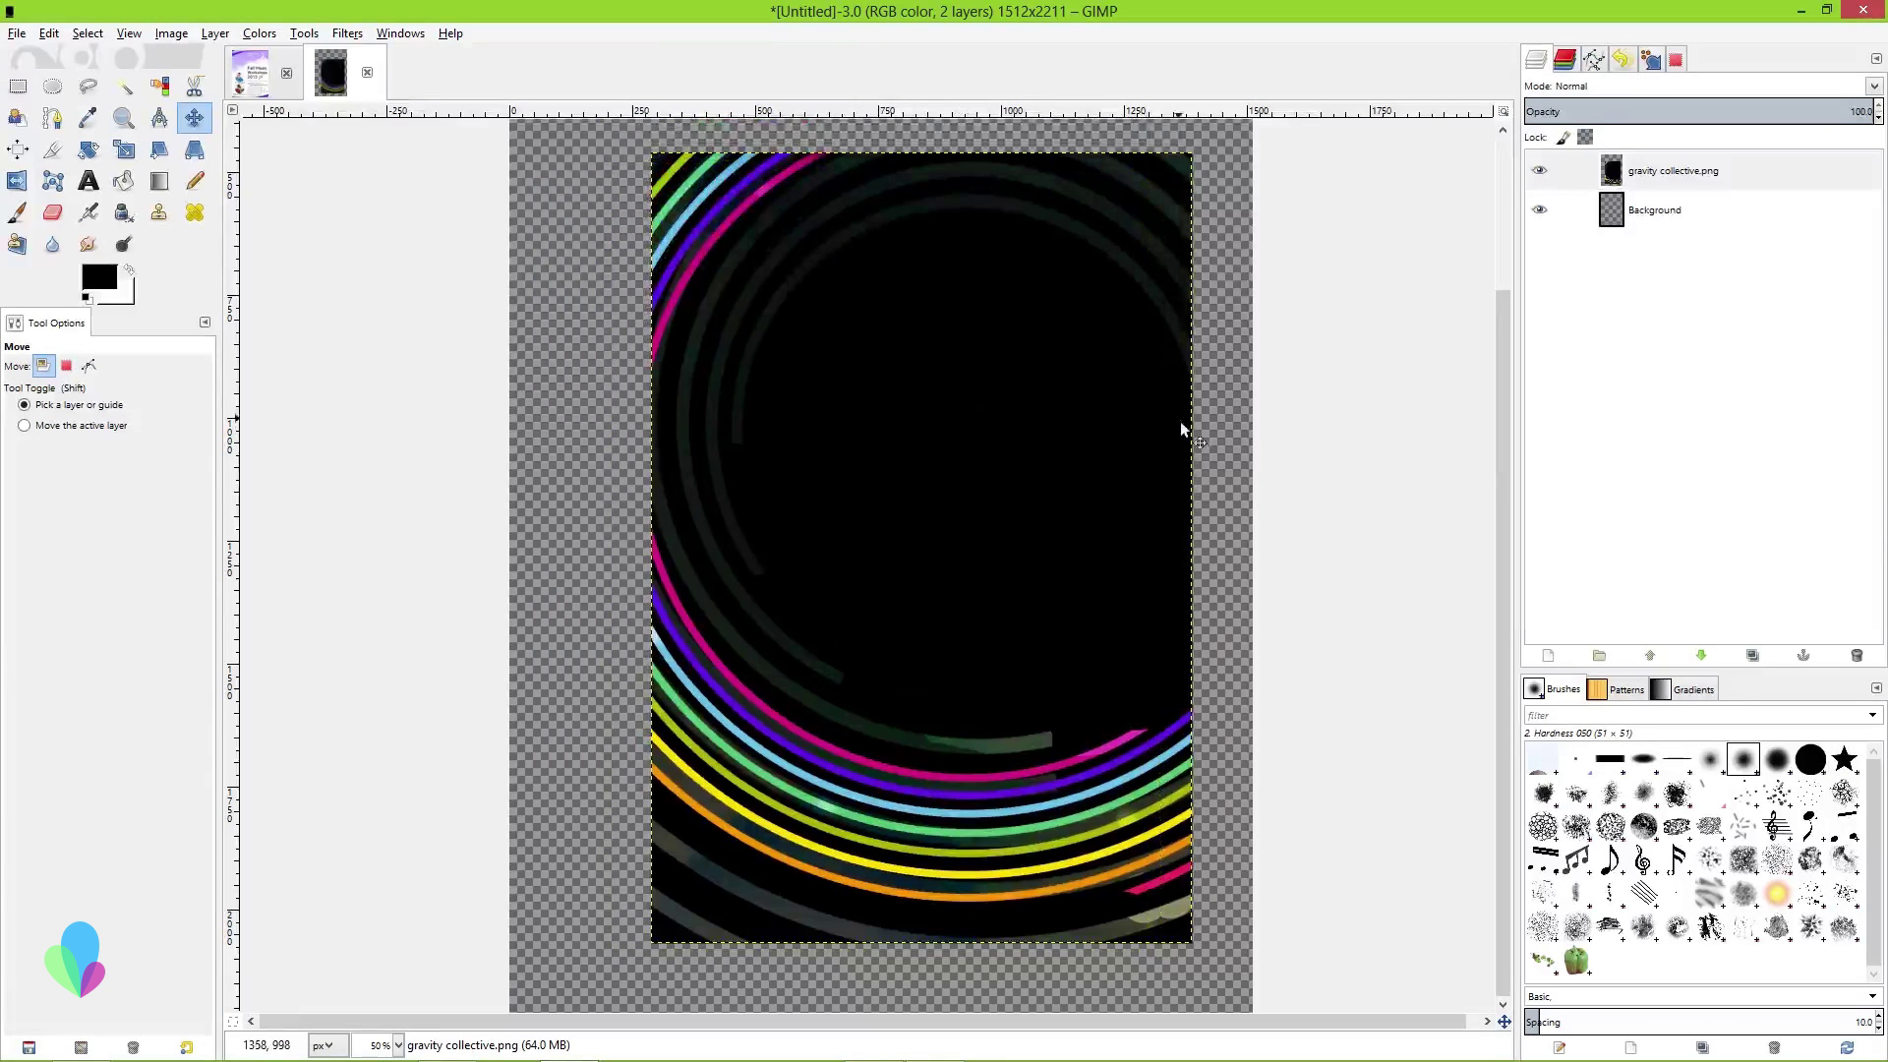
Autocrop the image to 1100×1608 and reselect the gravity collective.png layer
scroll(1170, 354, up, 3)
scroll(577, 452, down, 3)
scroll(1183, 175, up, 3)
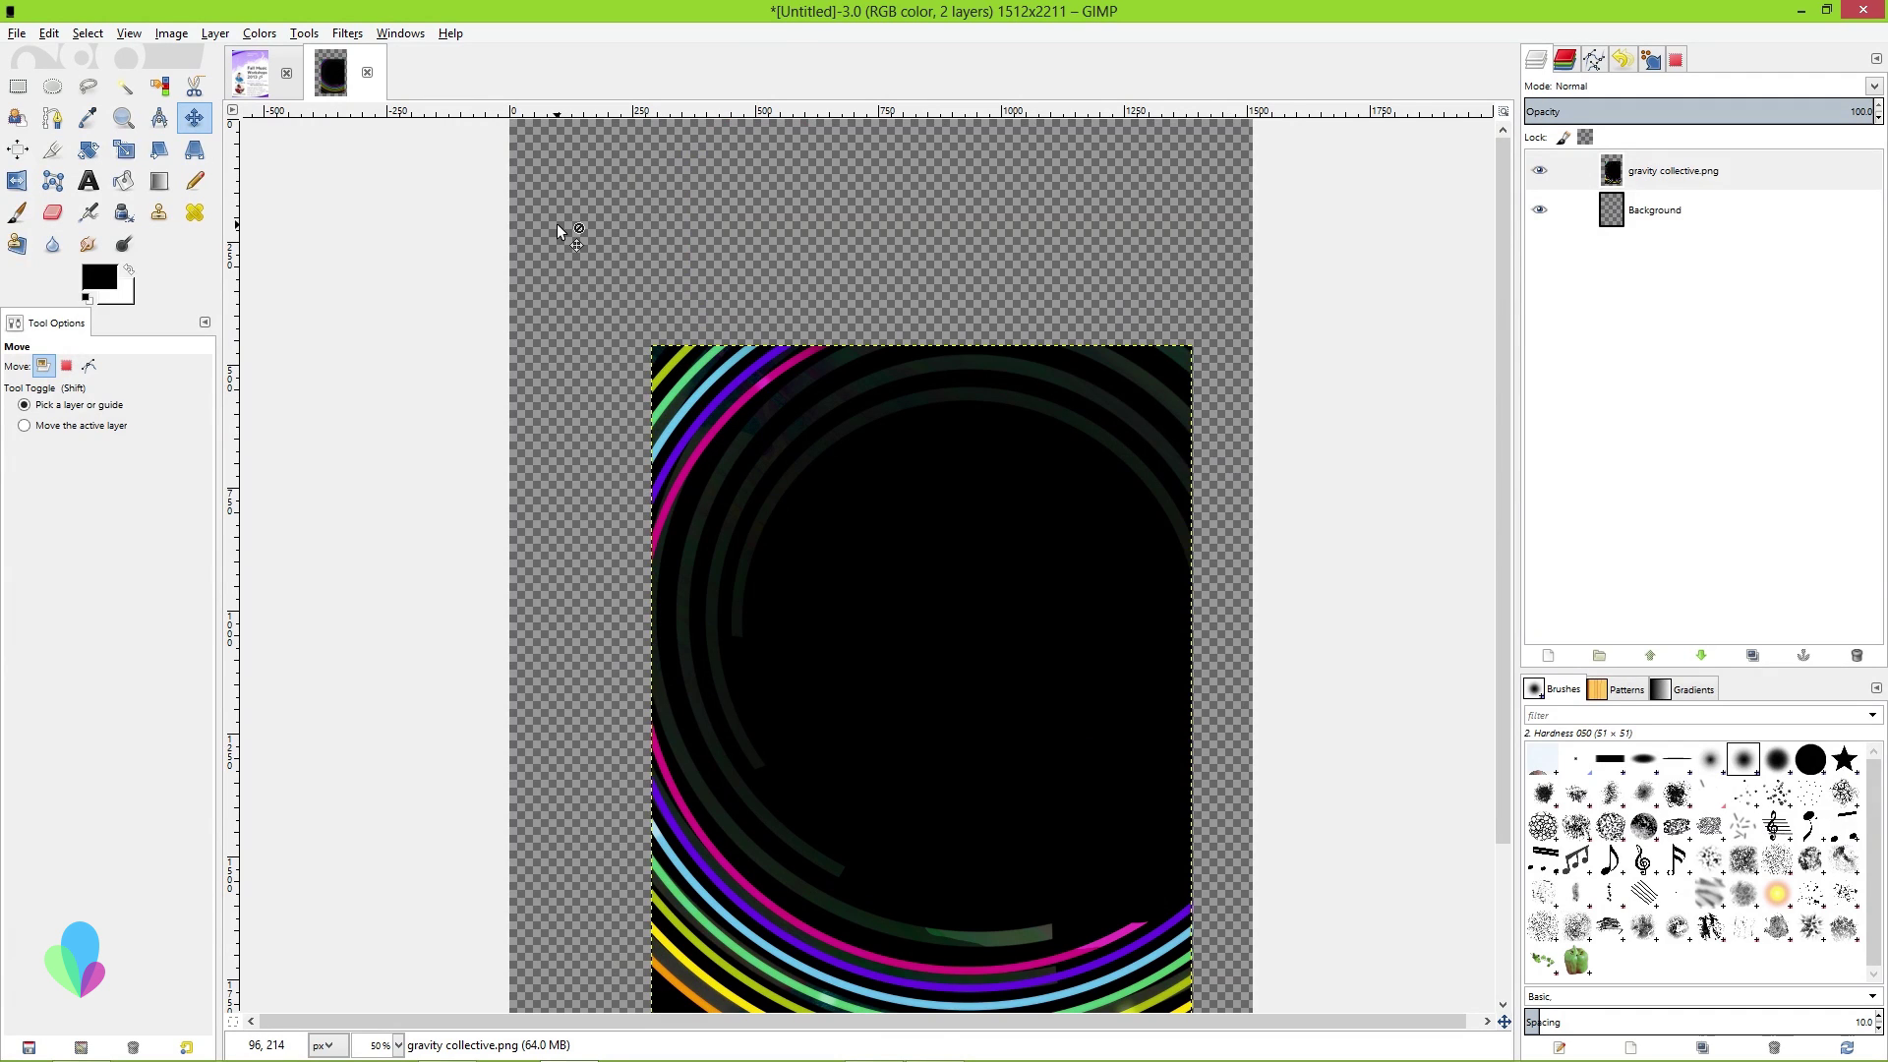
click(170, 32)
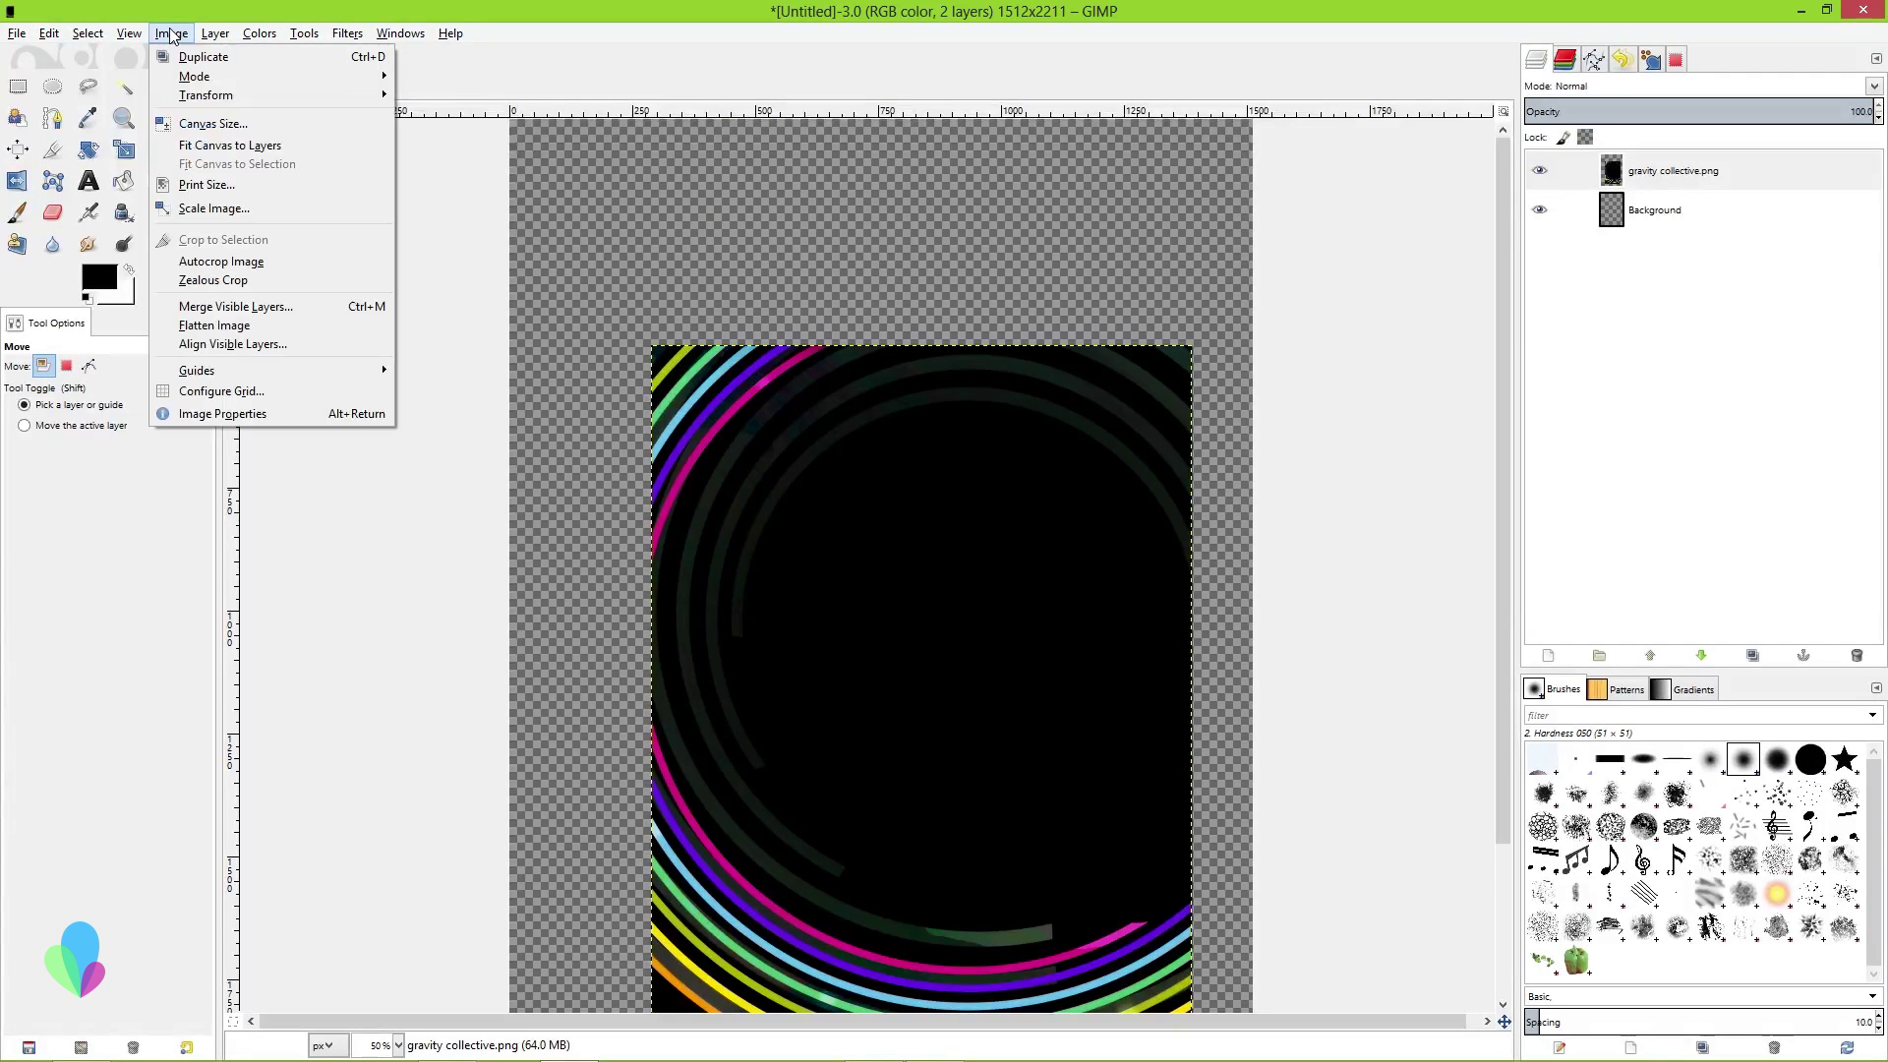
click(216, 262)
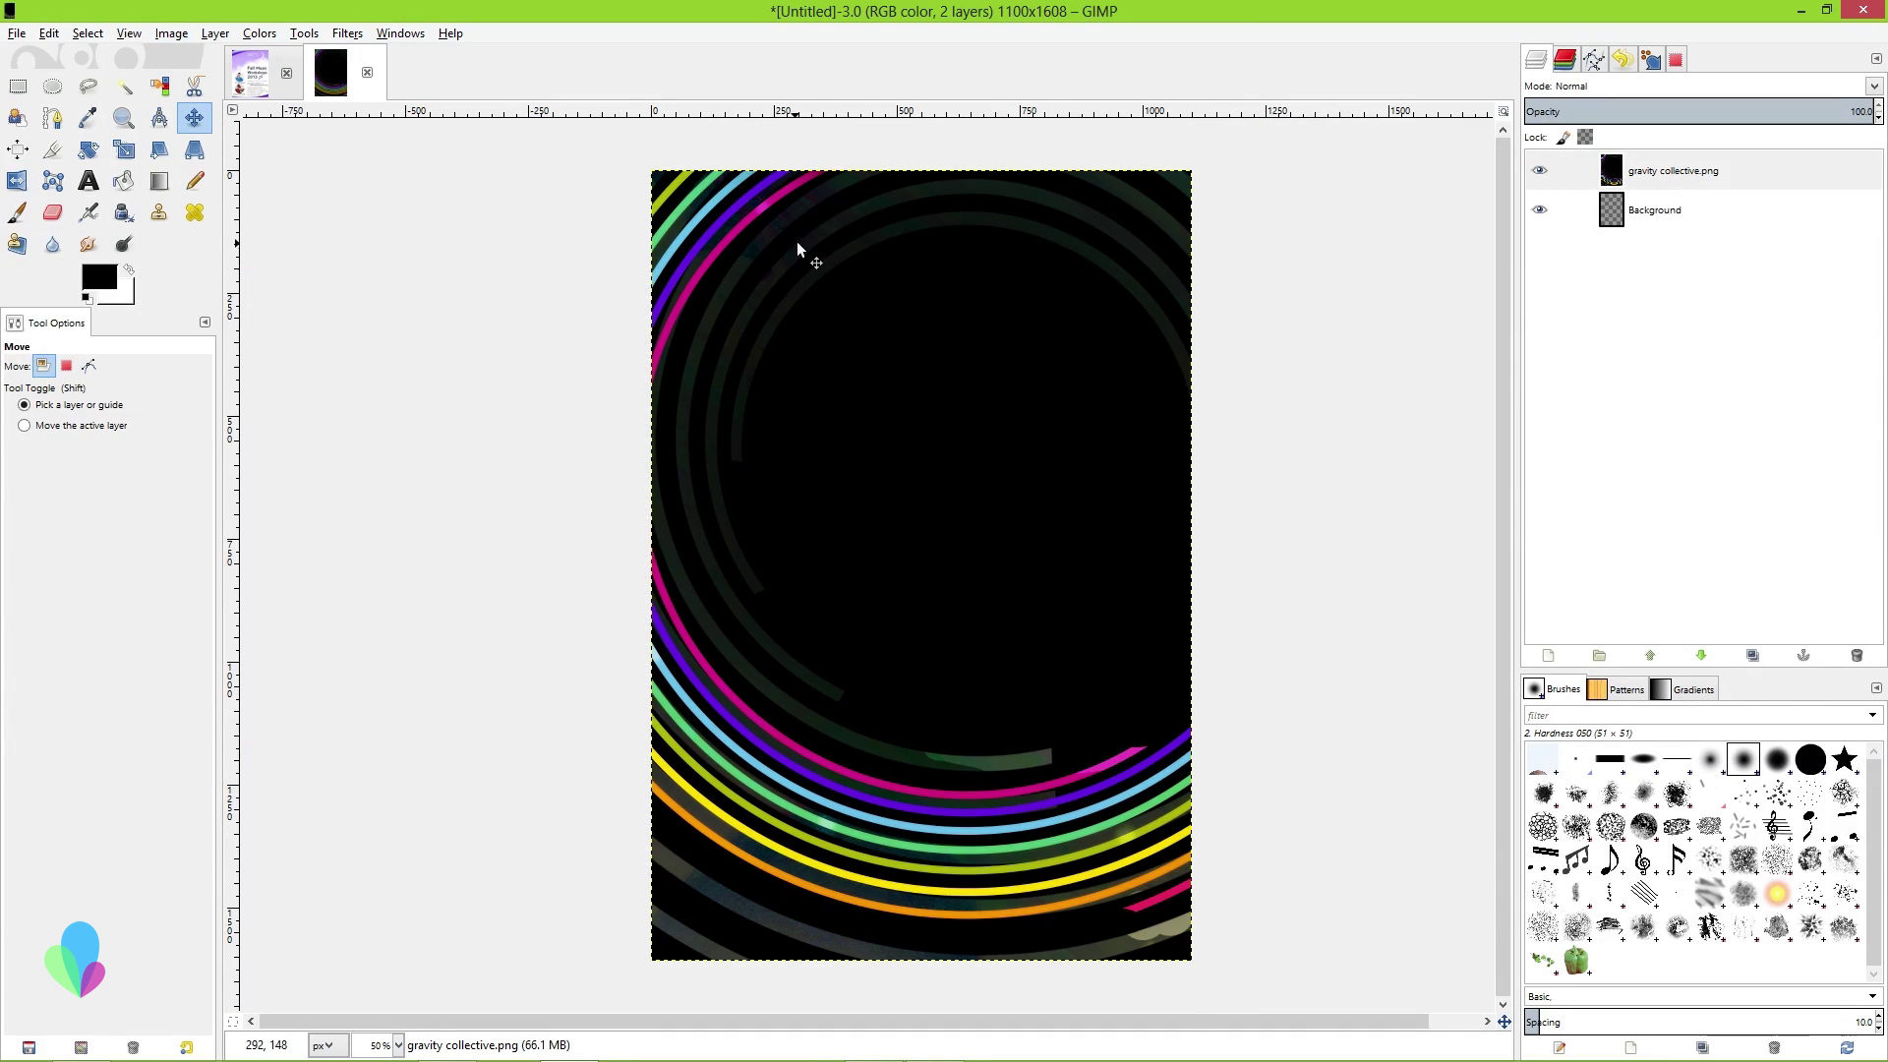
click(1667, 196)
click(1667, 174)
Draw a 640×1215 rectangle selection over the image's left strip, starting at the top edge
click(1541, 170)
click(1541, 170)
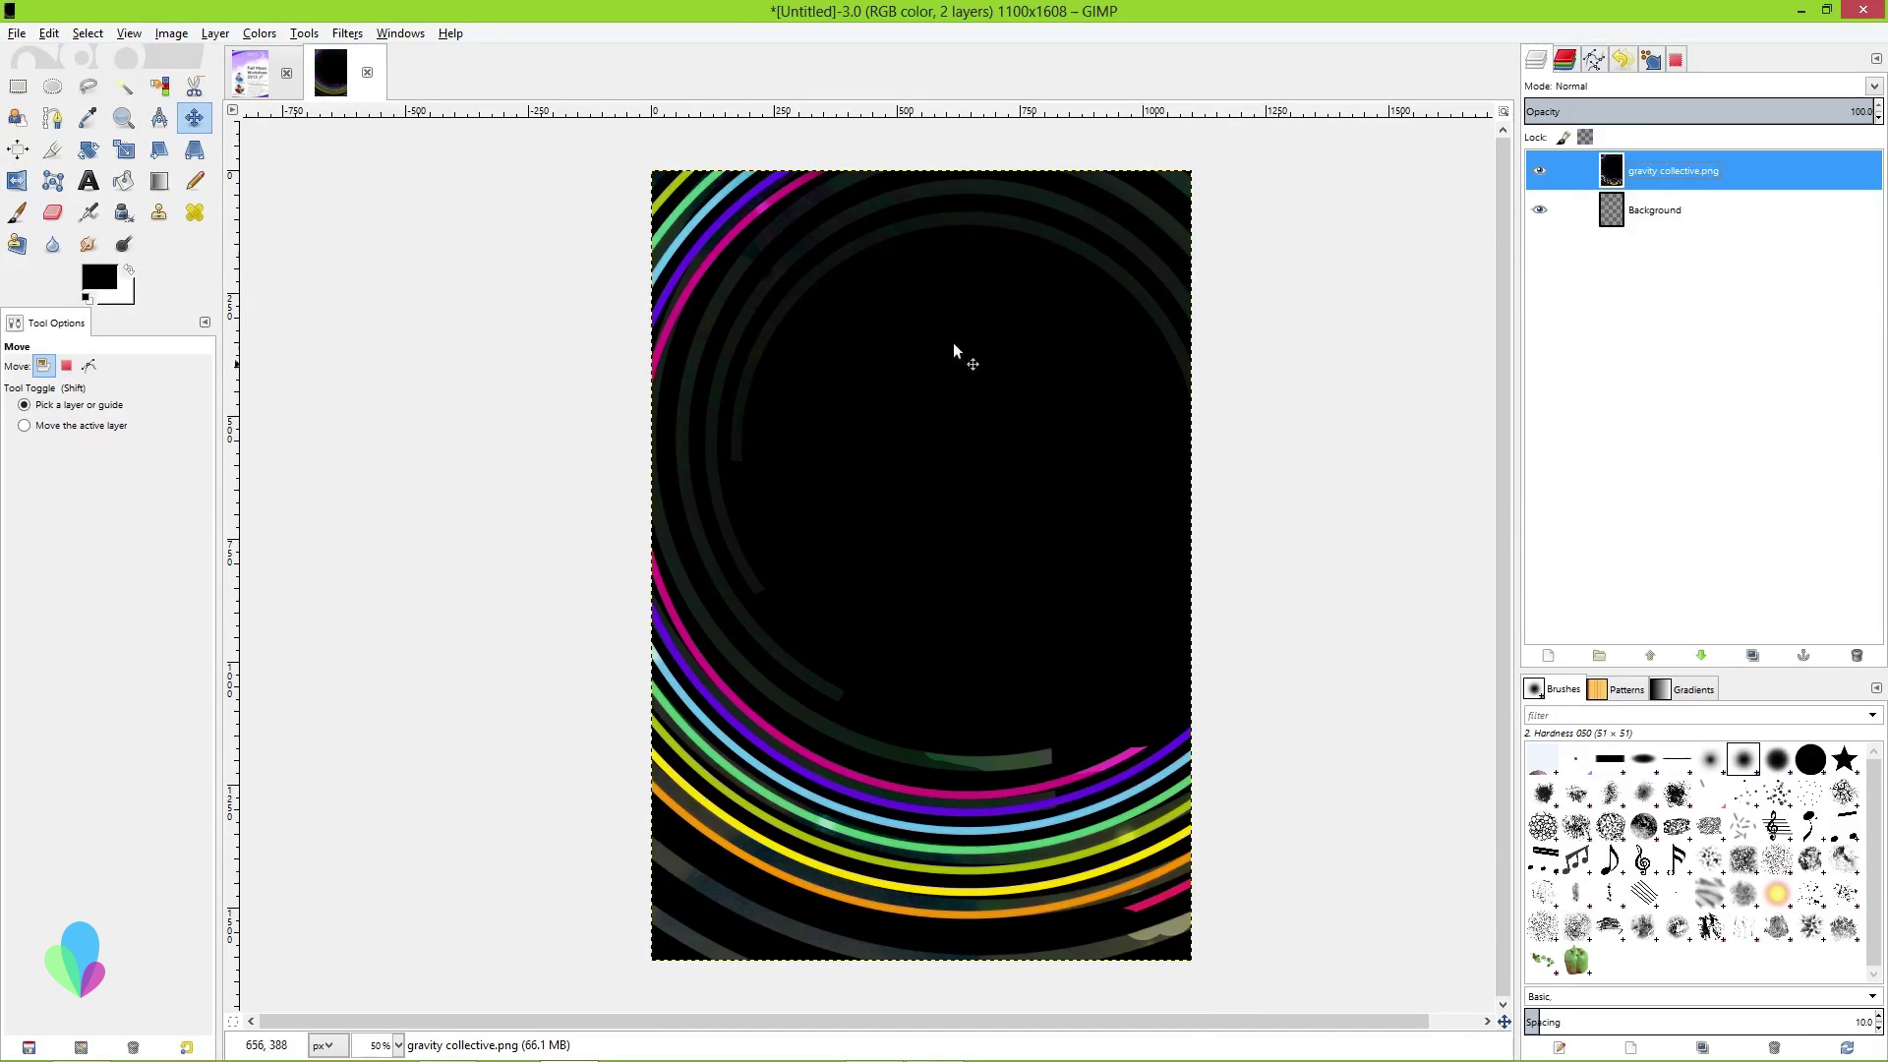
click(19, 91)
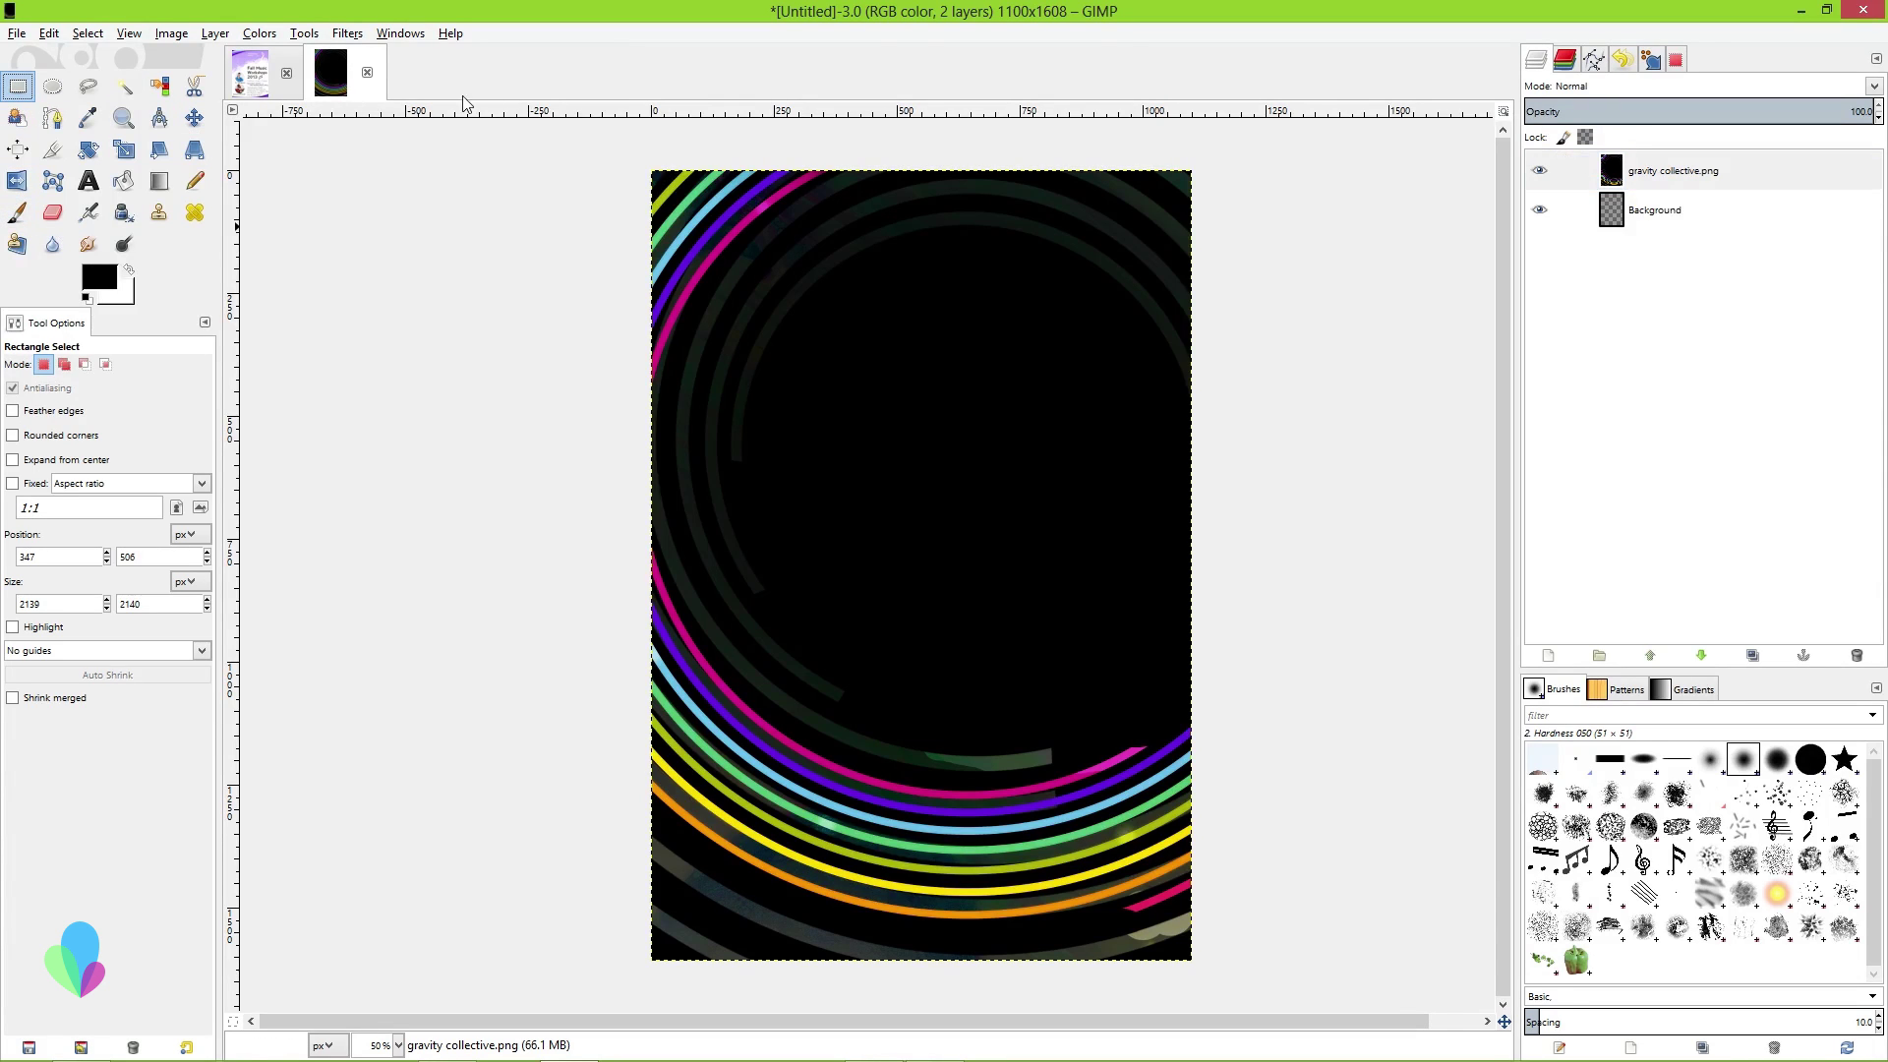
drag(629, 148, 1043, 852)
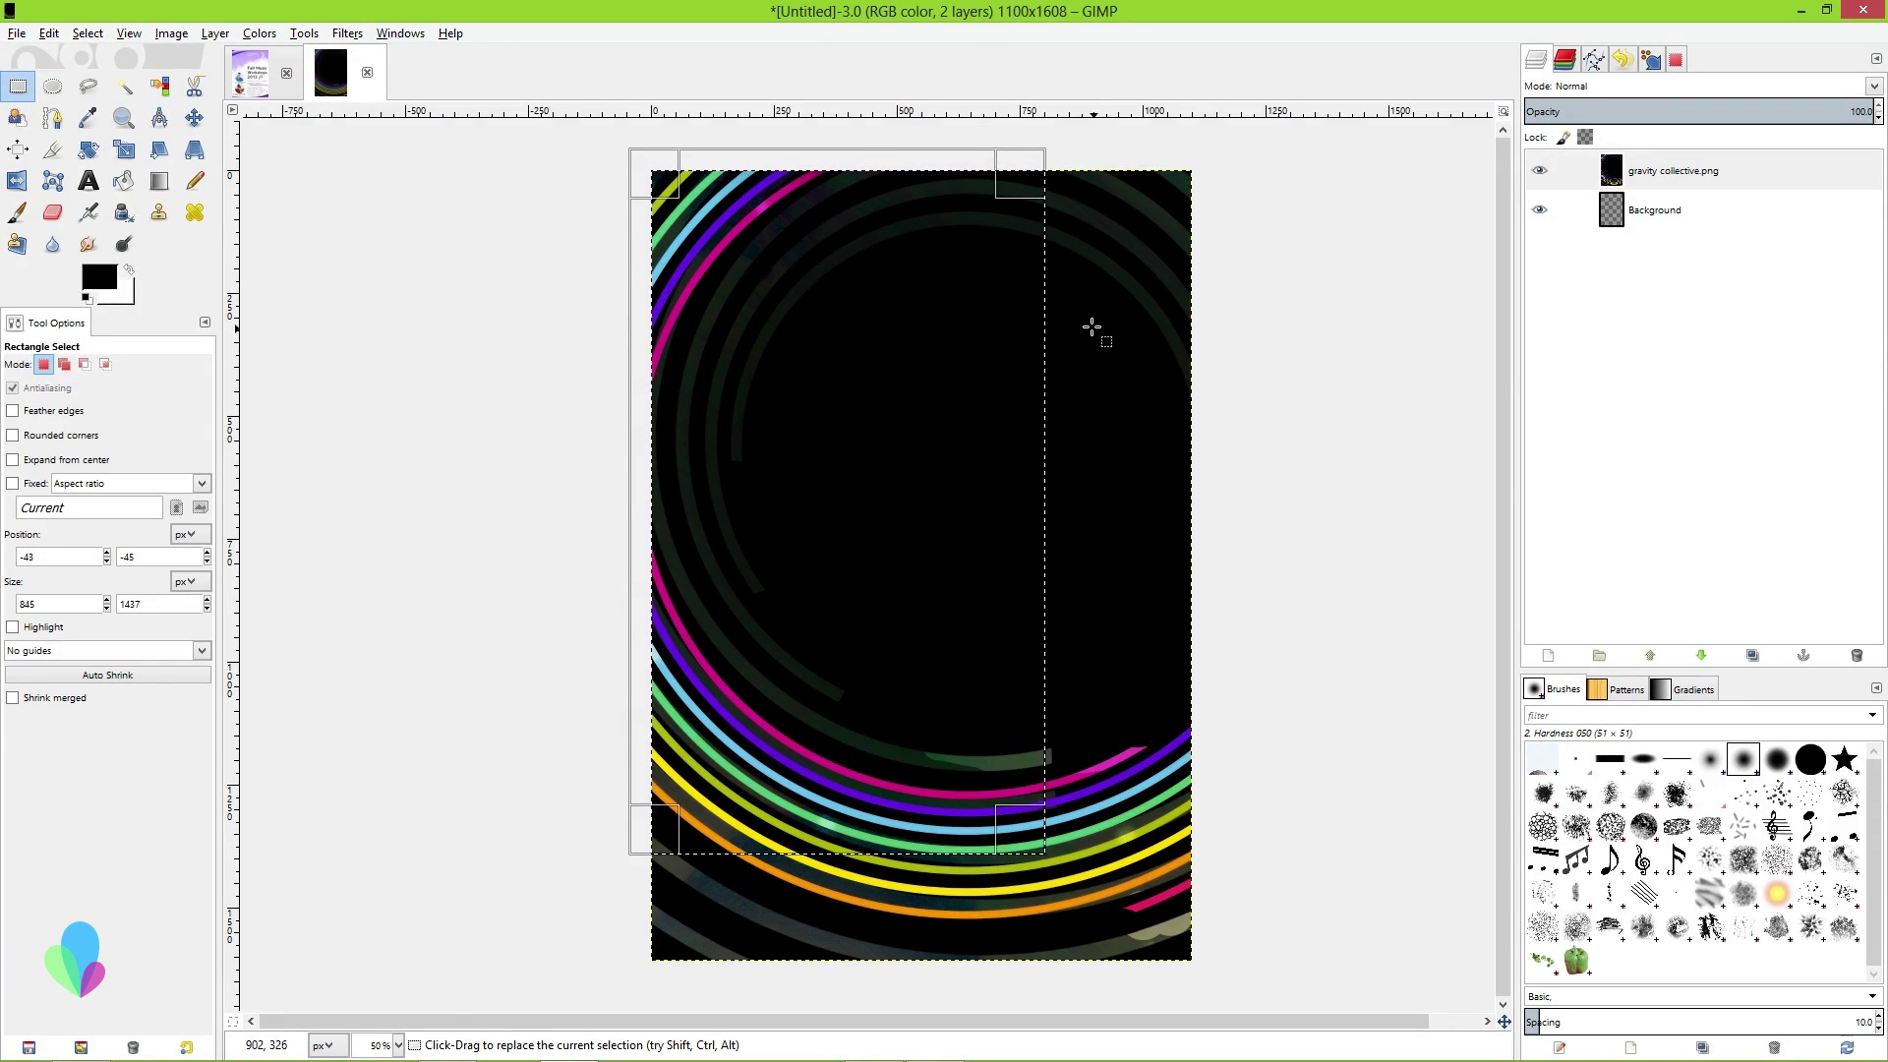
ctrl+shift+click(840, 265)
drag(821, 326, 980, 596)
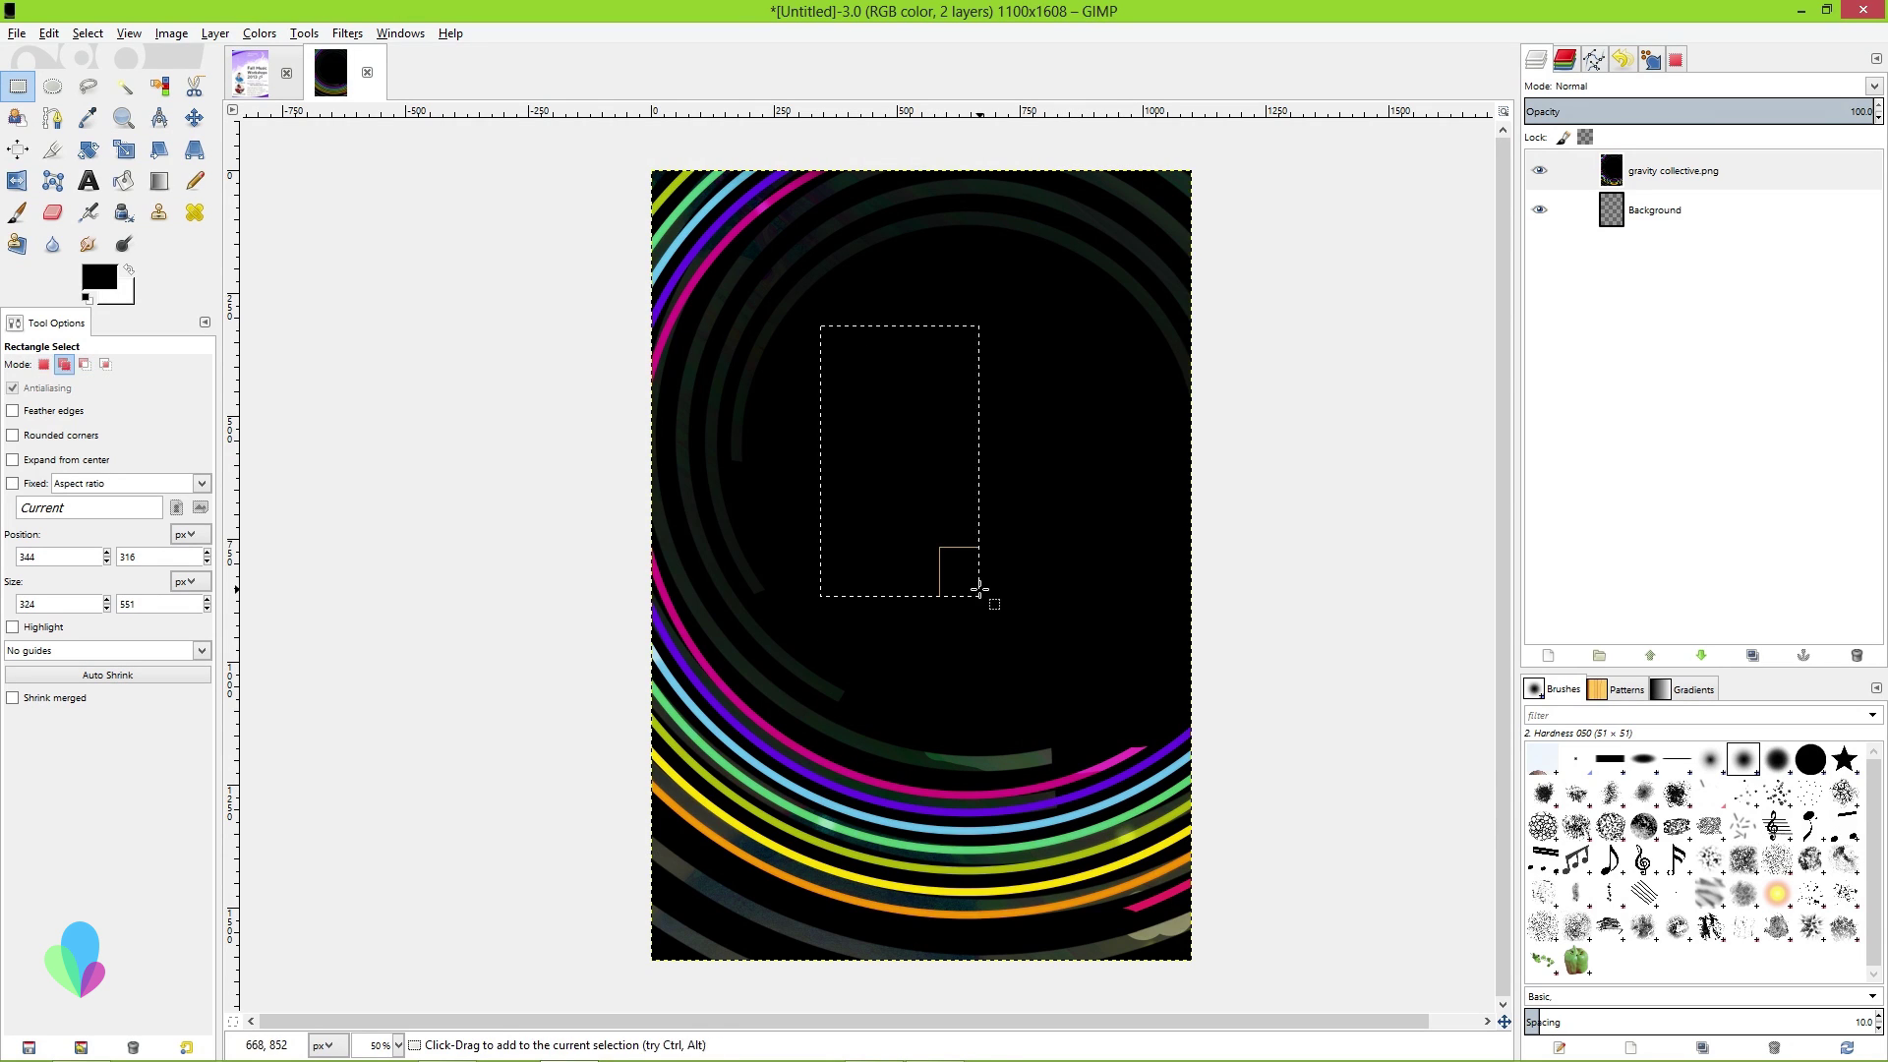
click(927, 439)
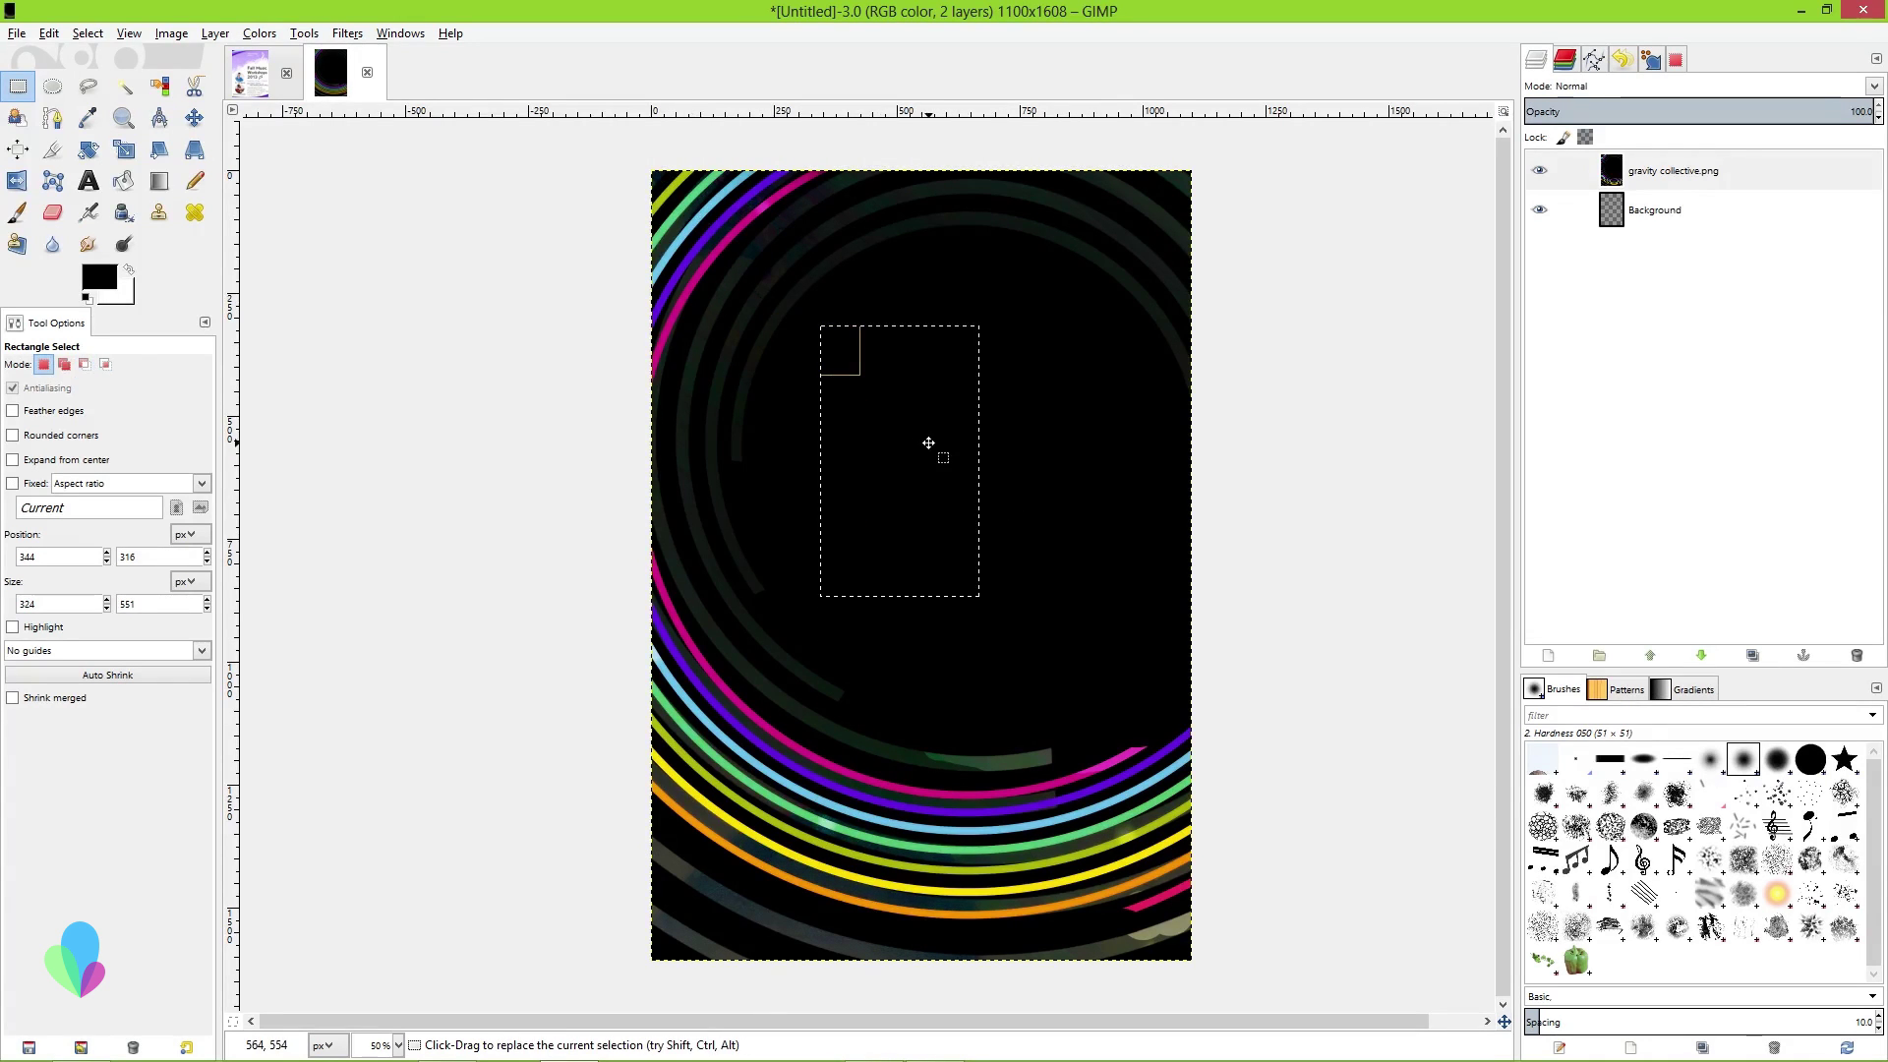
drag(612, 158, 931, 755)
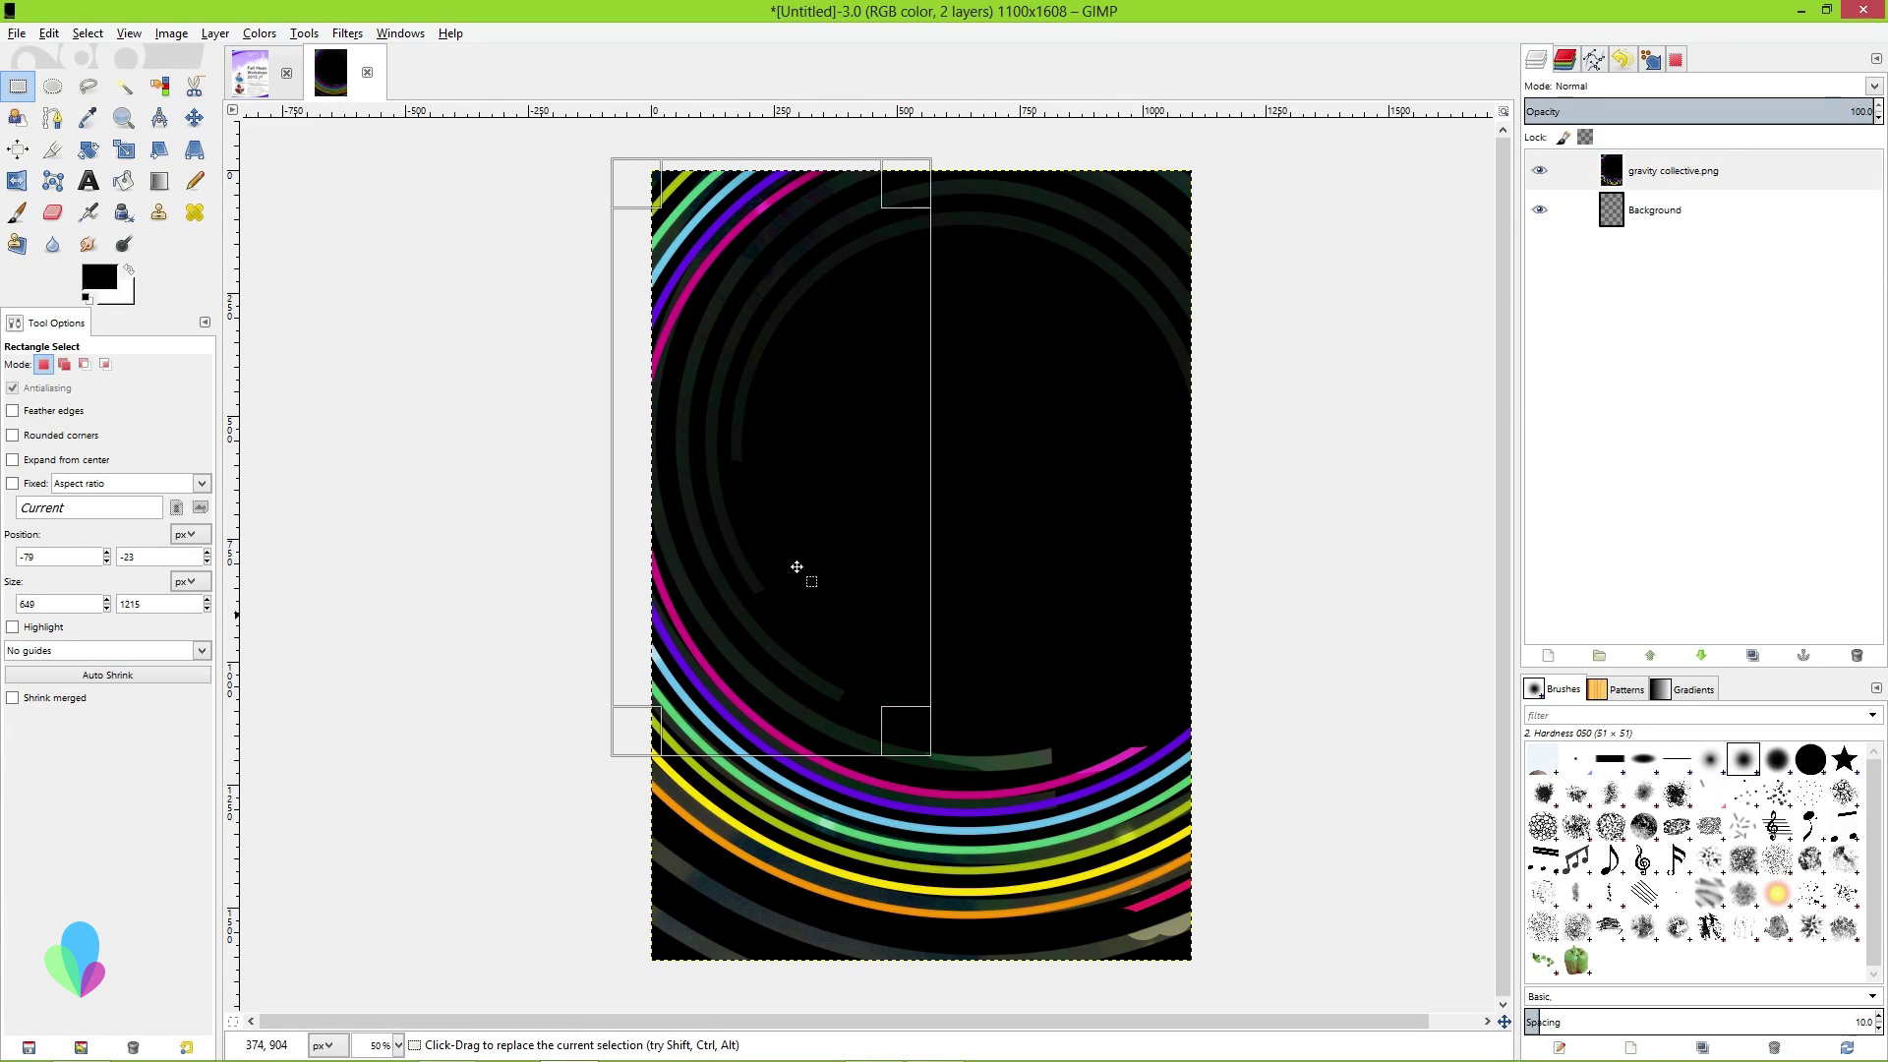
Crop the image to the selection, leaving a 570×1192 canvas, and zoom to check it
click(172, 32)
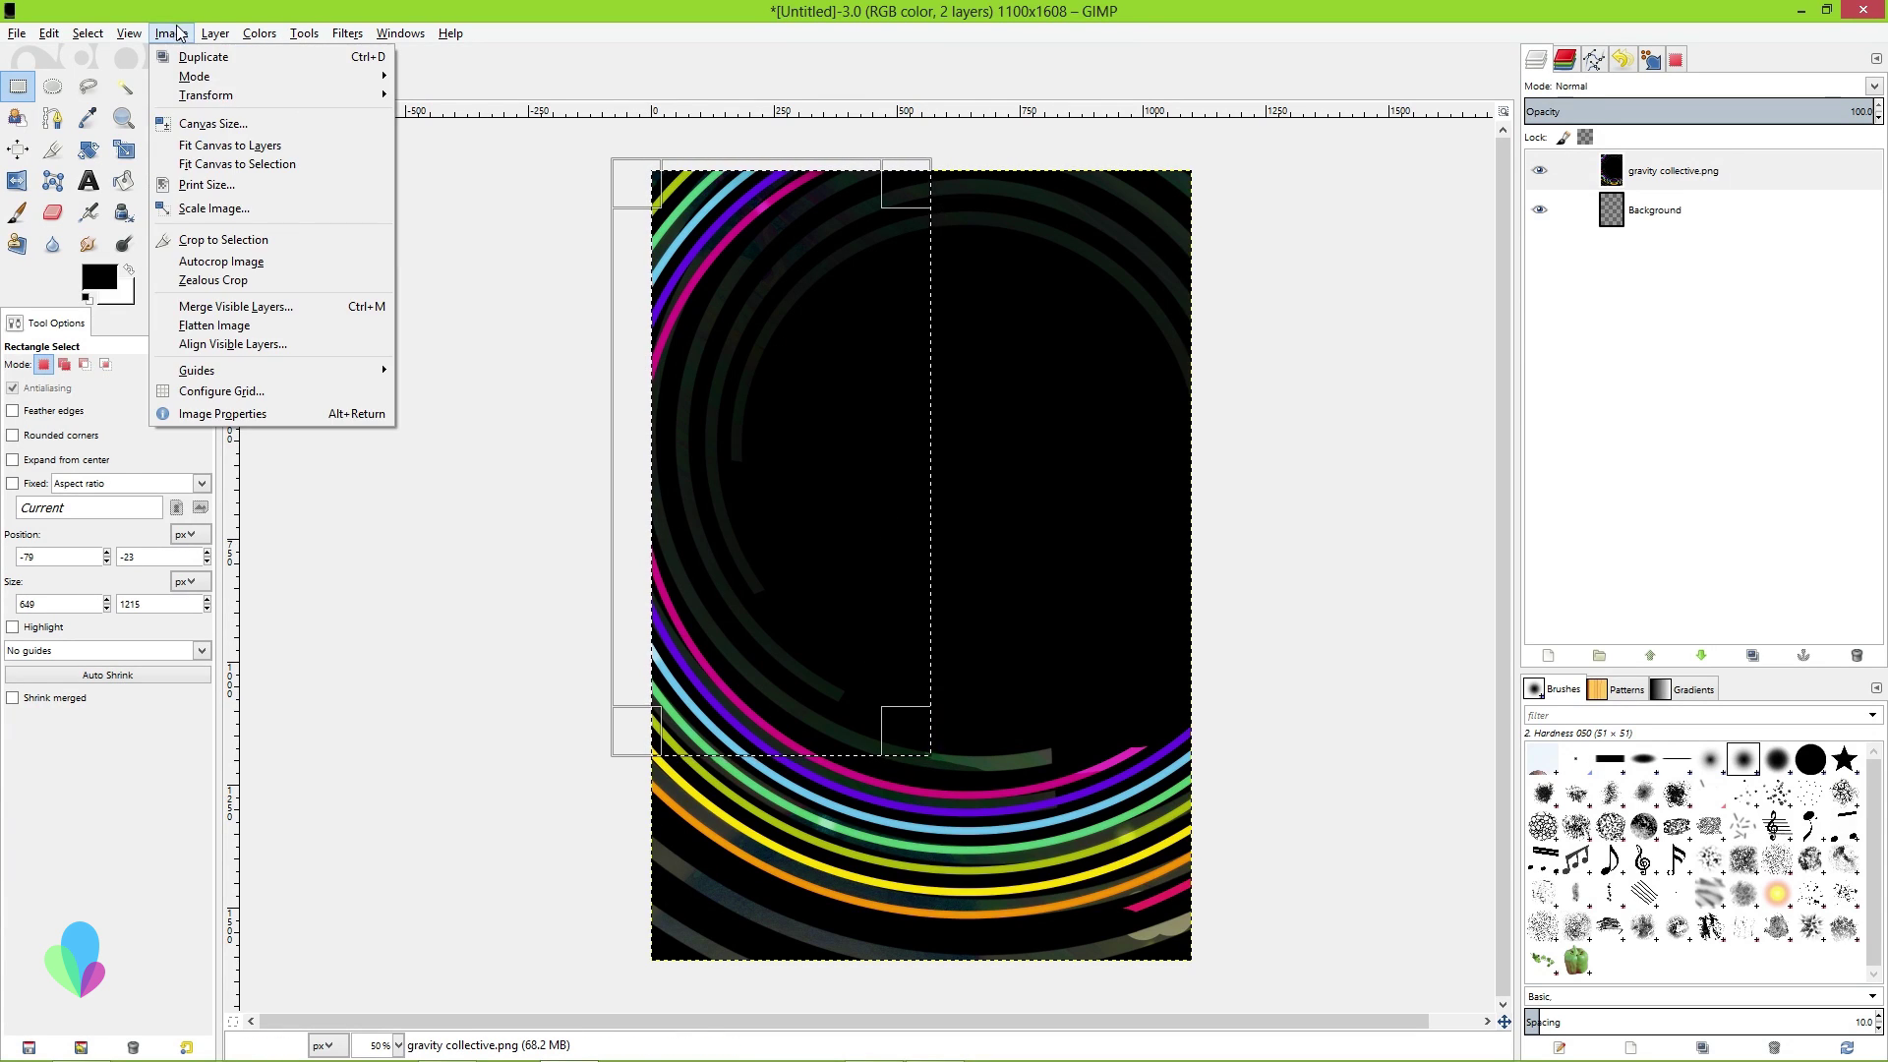
click(244, 242)
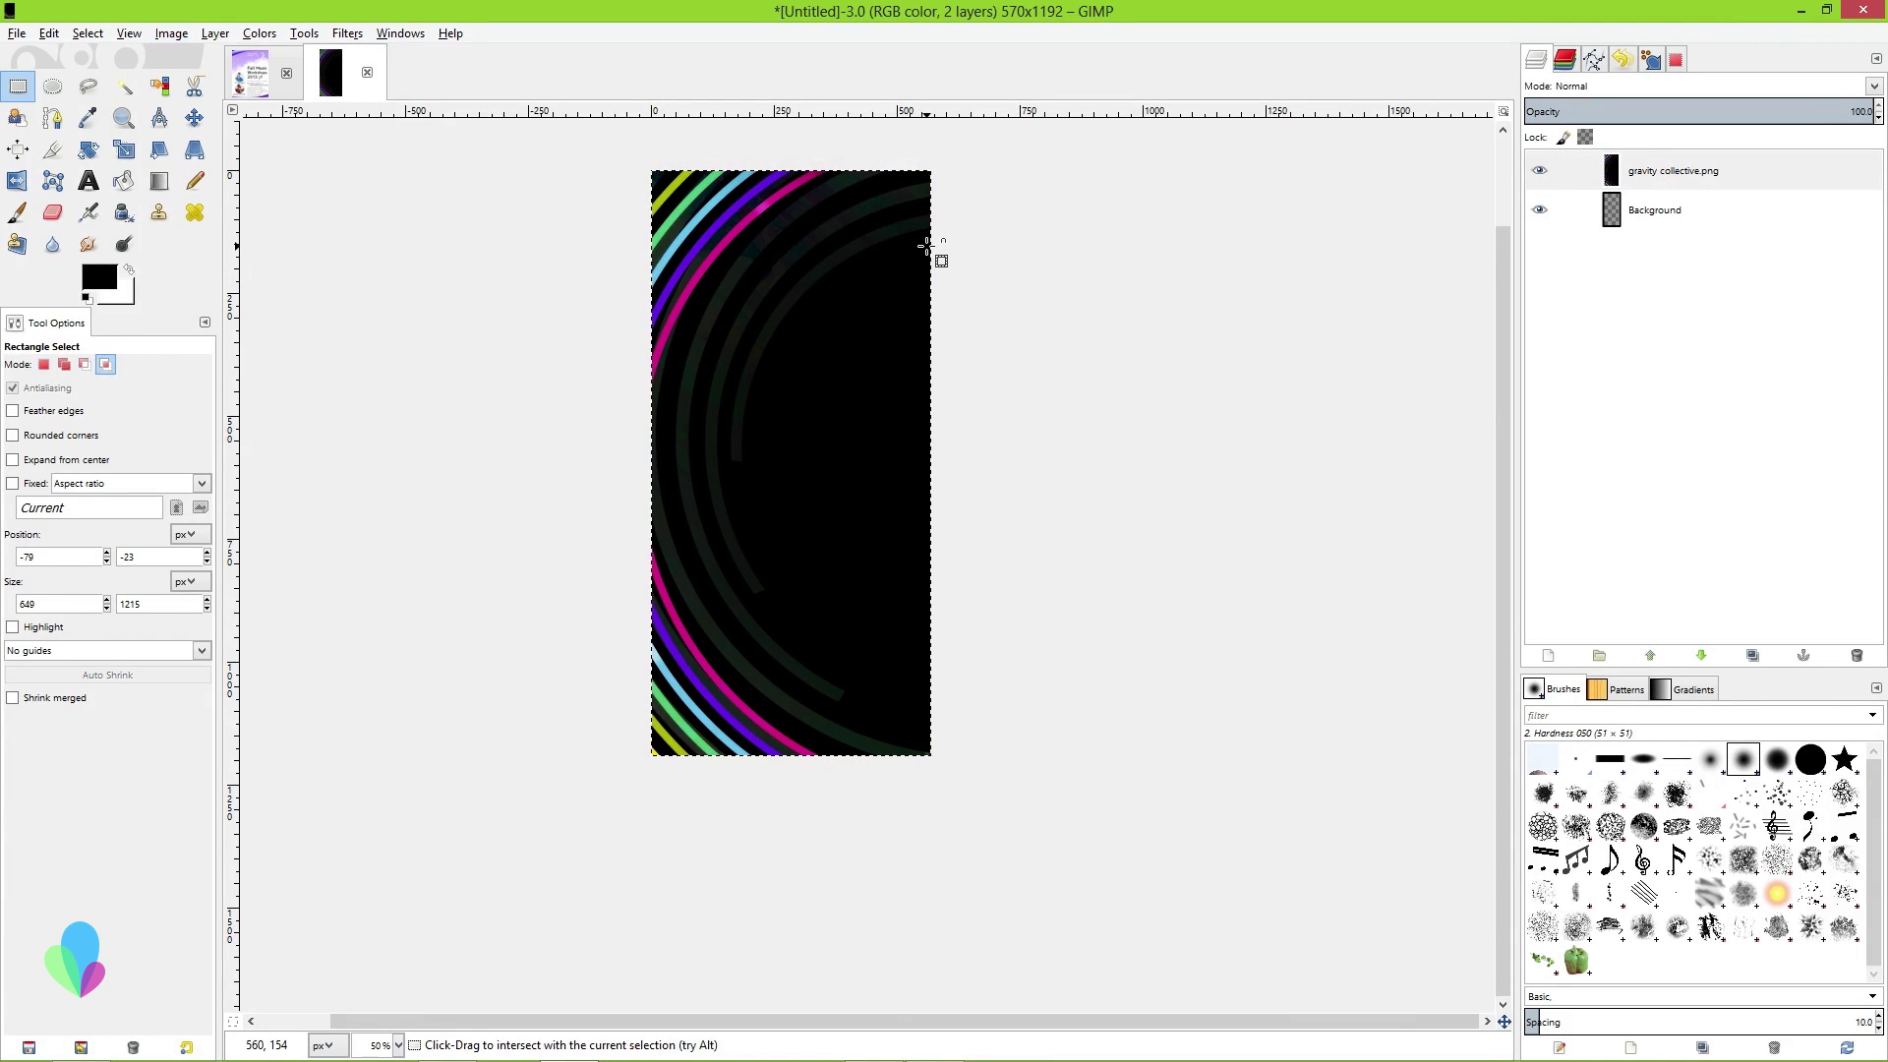
scroll(904, 285, down, 5)
scroll(866, 394, up, 1)
scroll(826, 521, down, 3)
scroll(802, 492, up, 6)
scroll(796, 433, up, 5)
scroll(784, 380, down, 4)
scroll(784, 409, up, 2)
scroll(784, 442, down, 2)
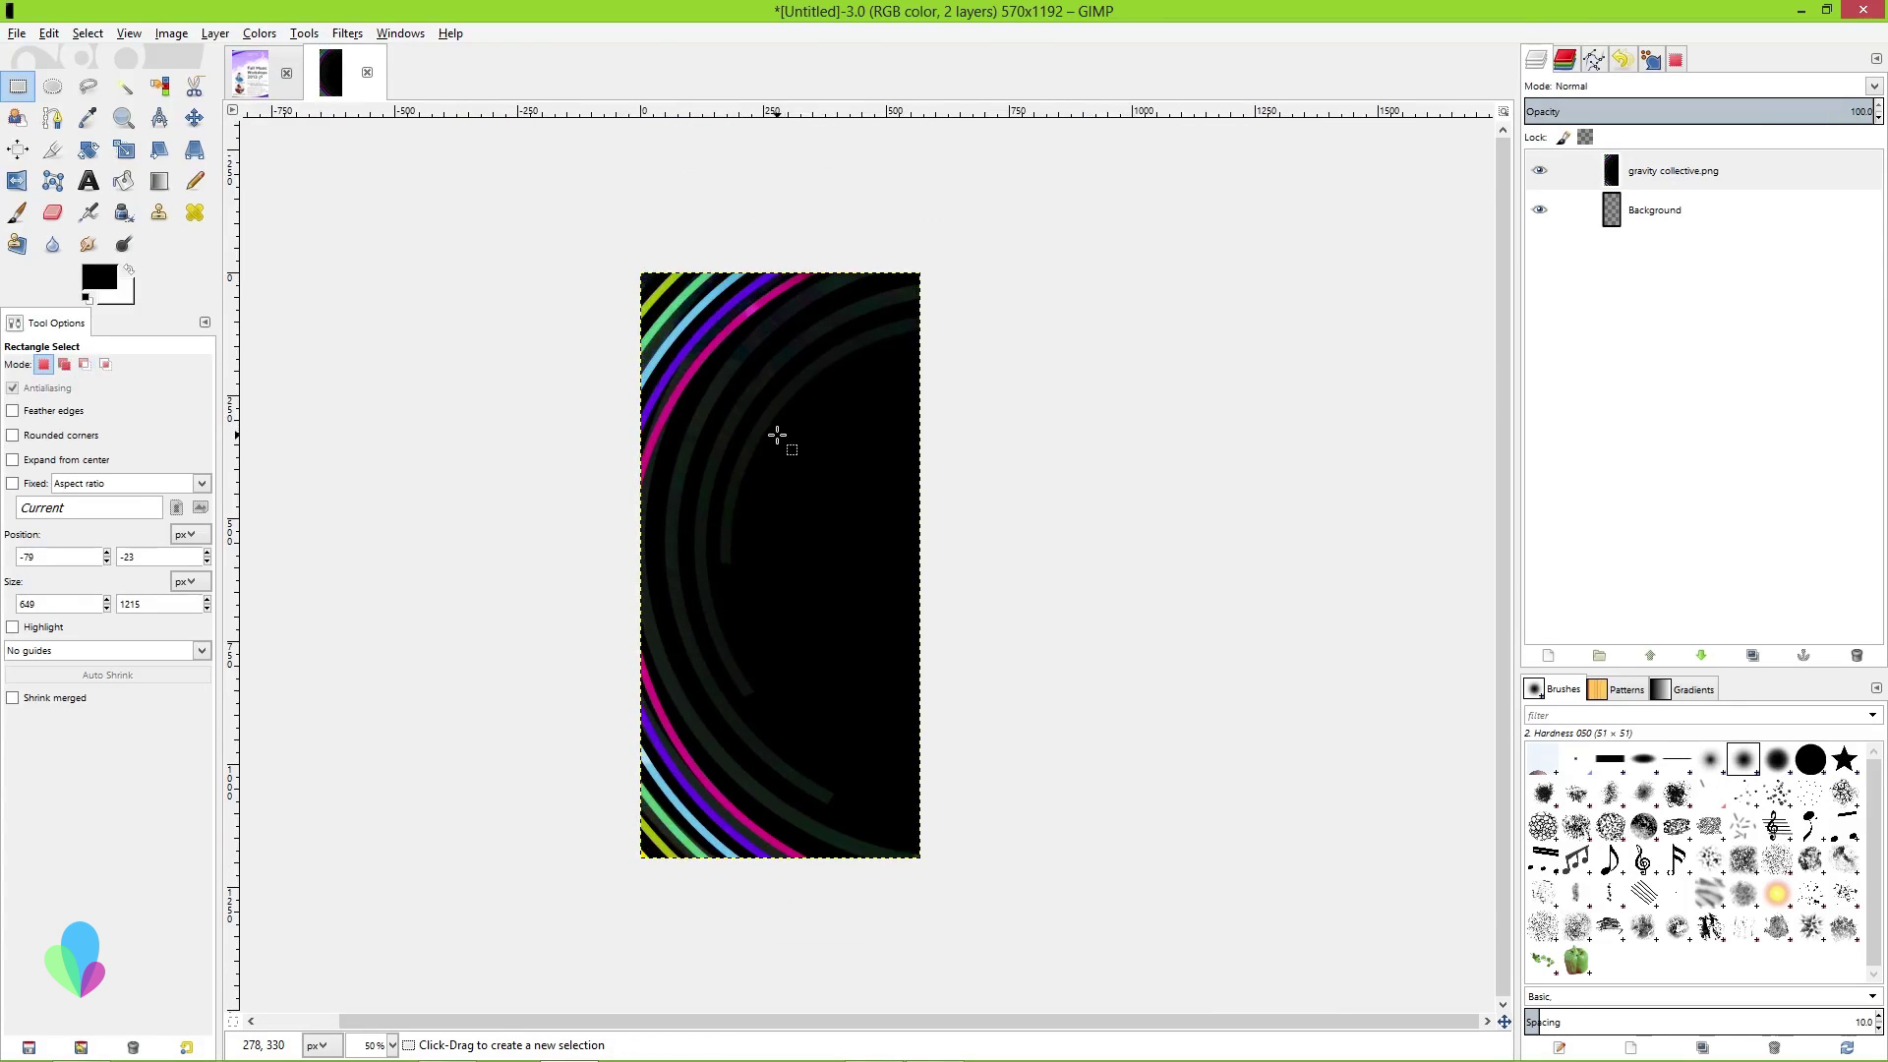
click(172, 35)
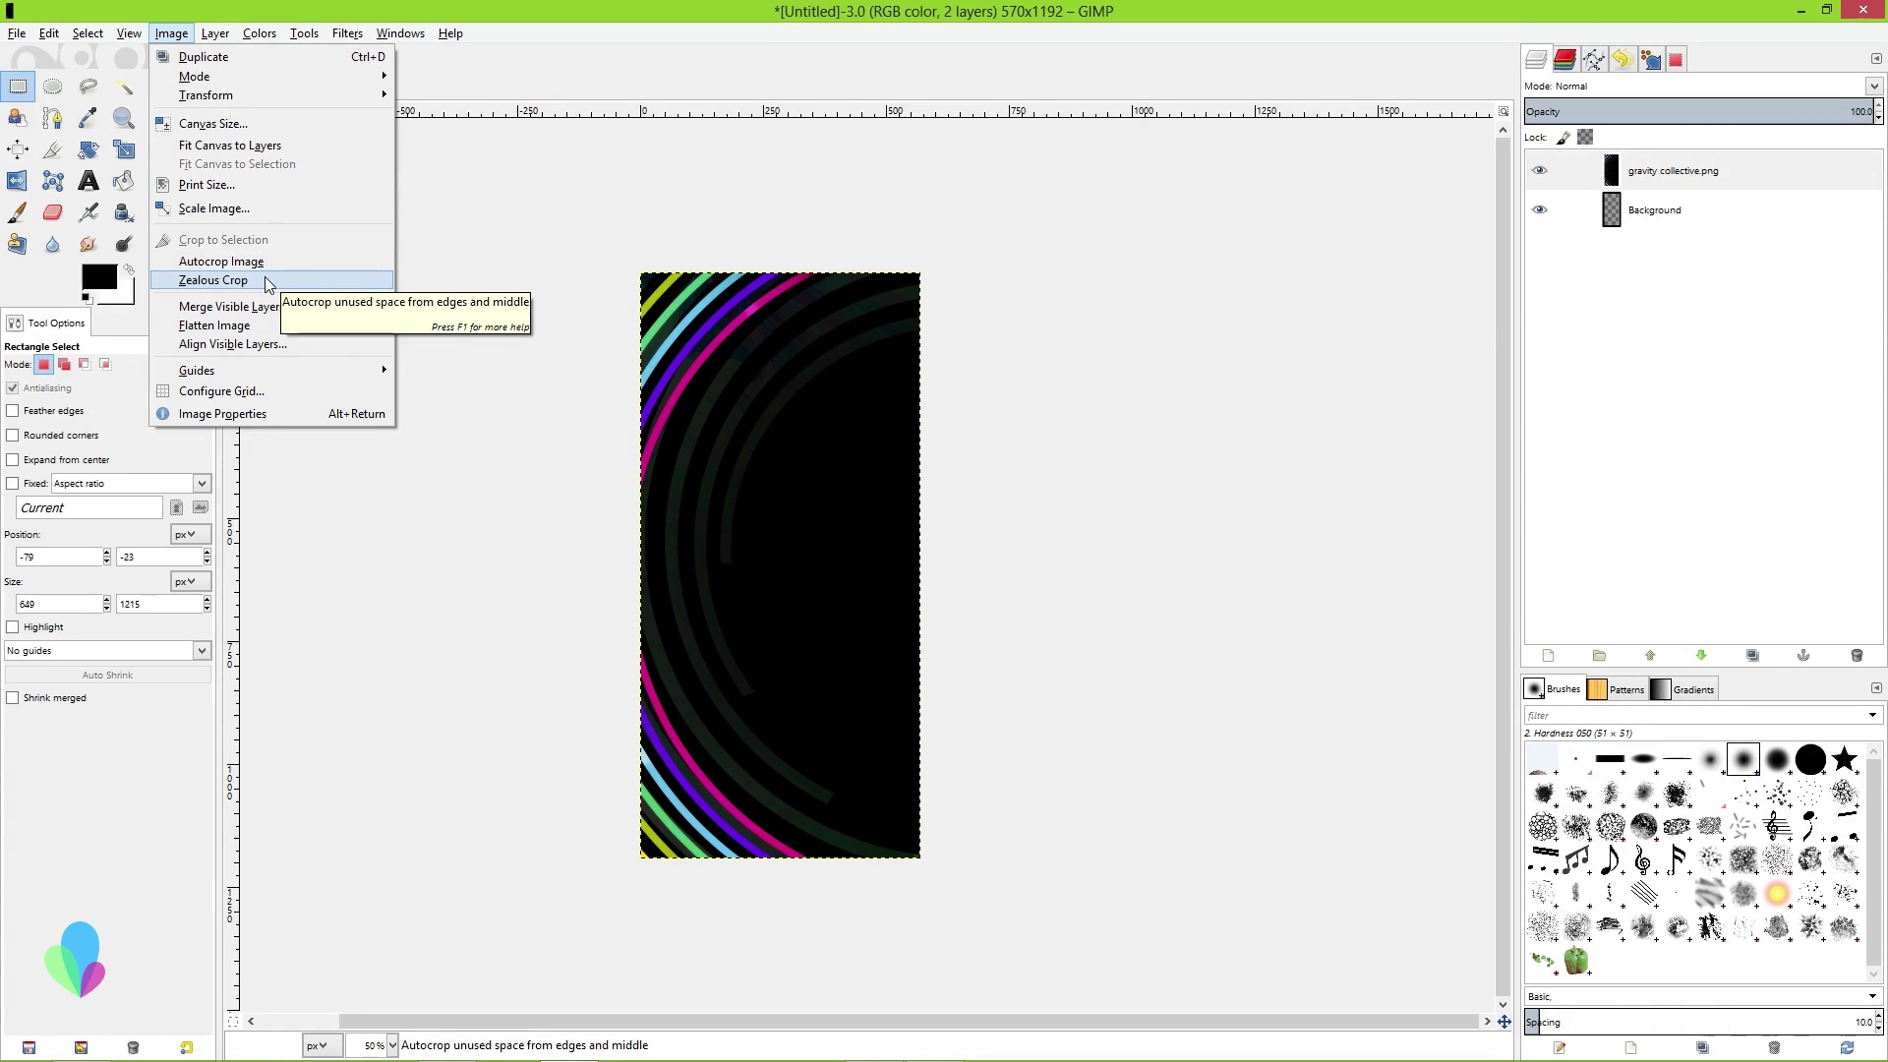
click(254, 10)
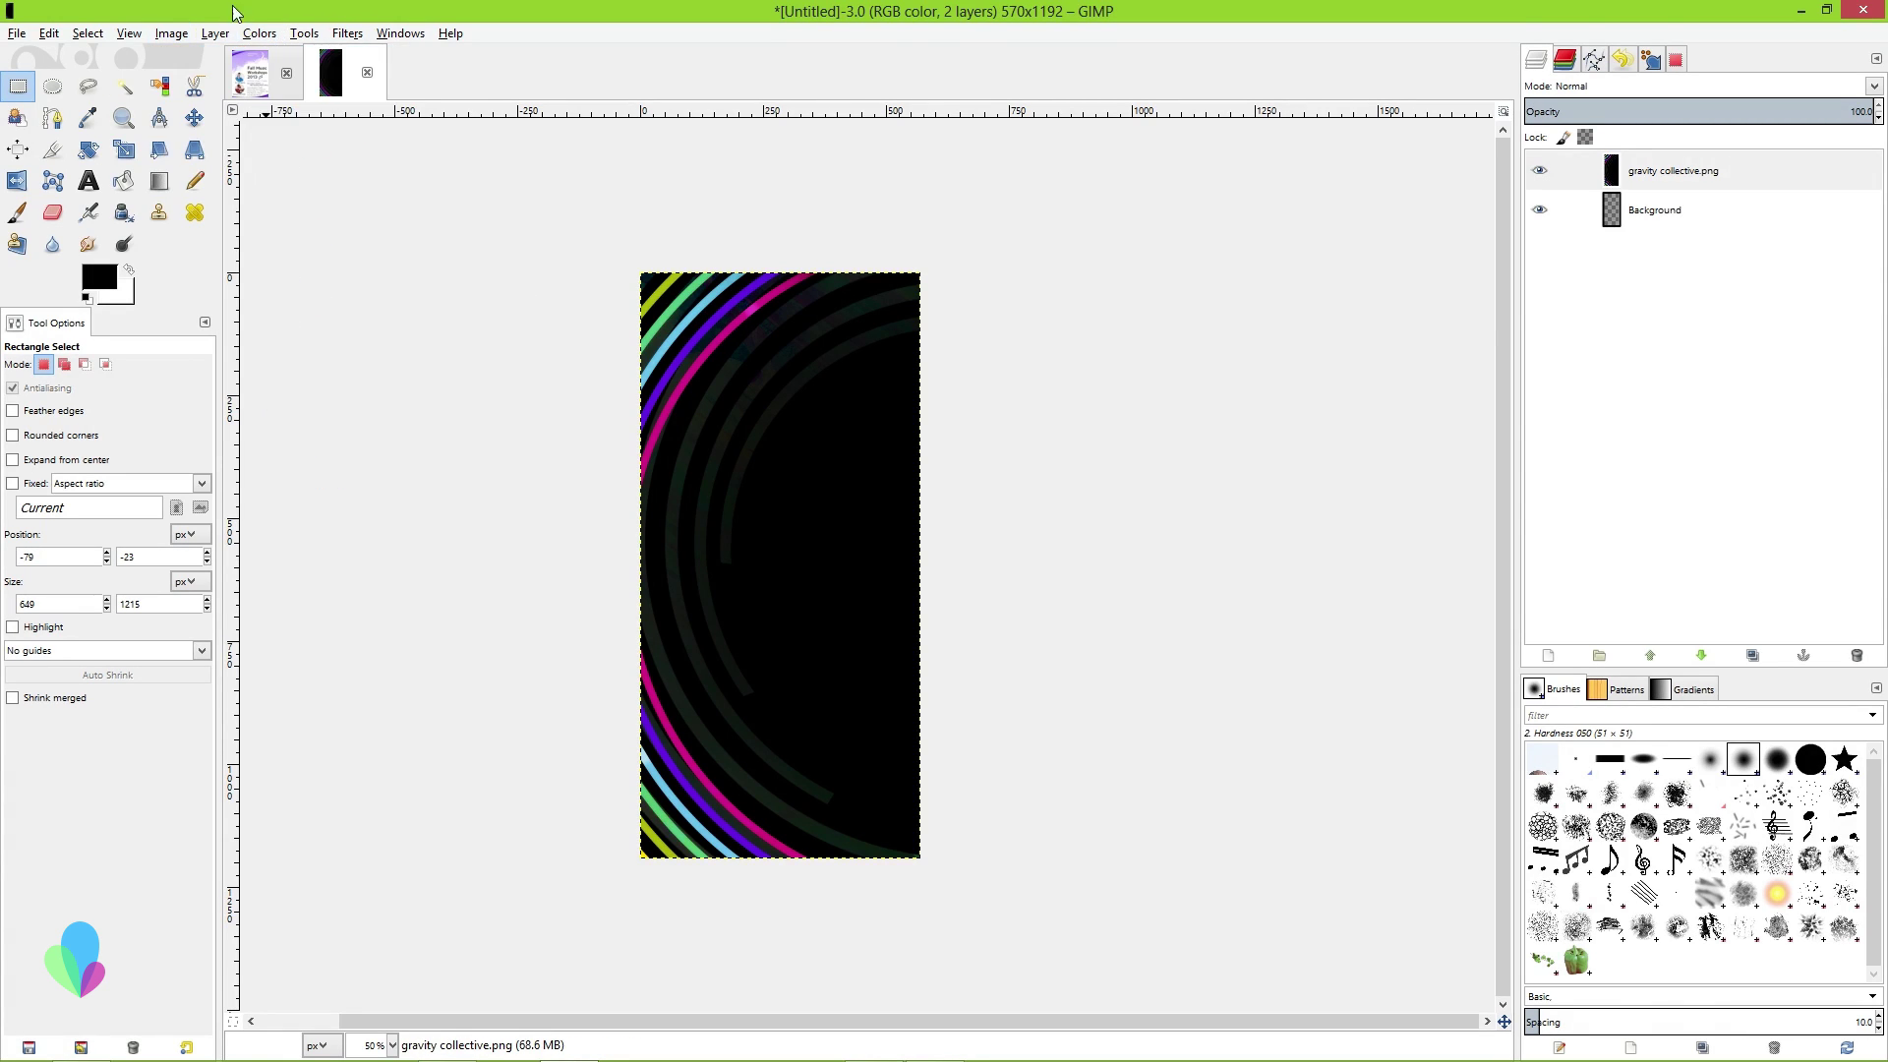
click(169, 36)
click(169, 35)
Switch to the MusicPoster image and make the Music Triplet layer active and visible
click(259, 78)
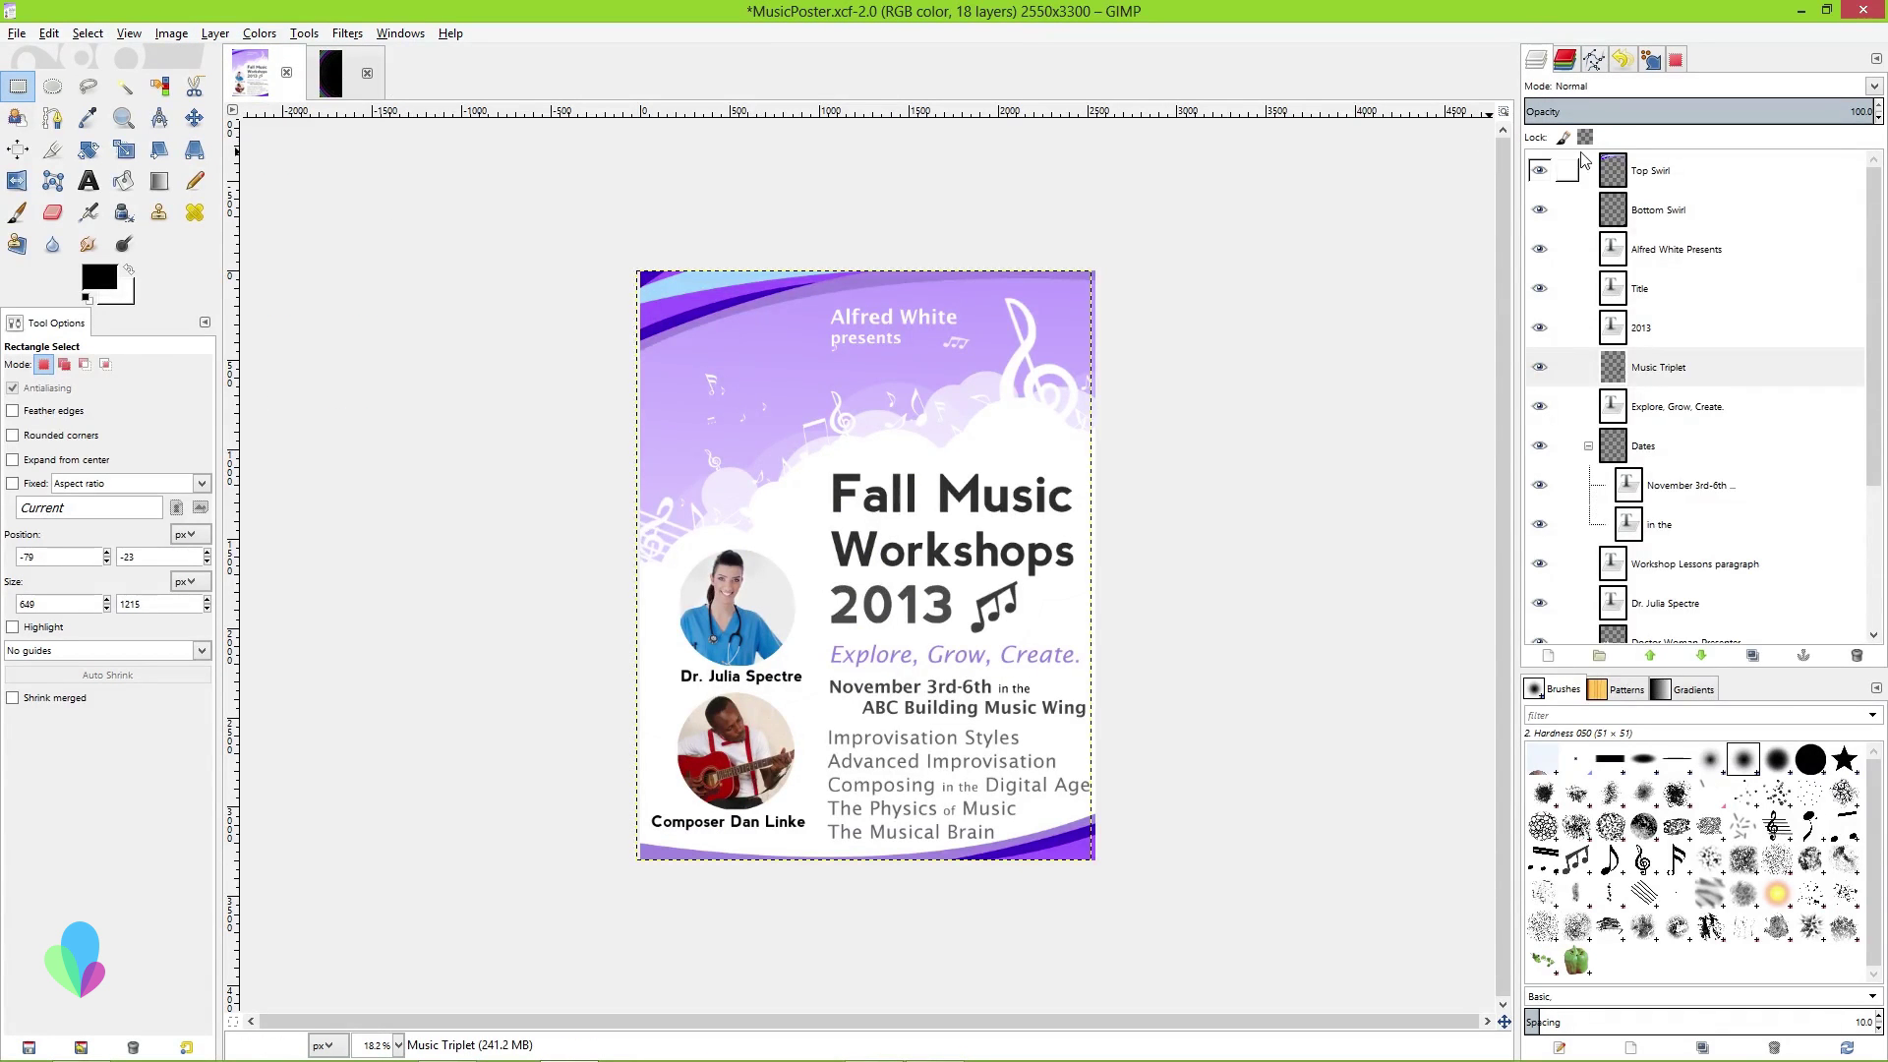
click(1654, 174)
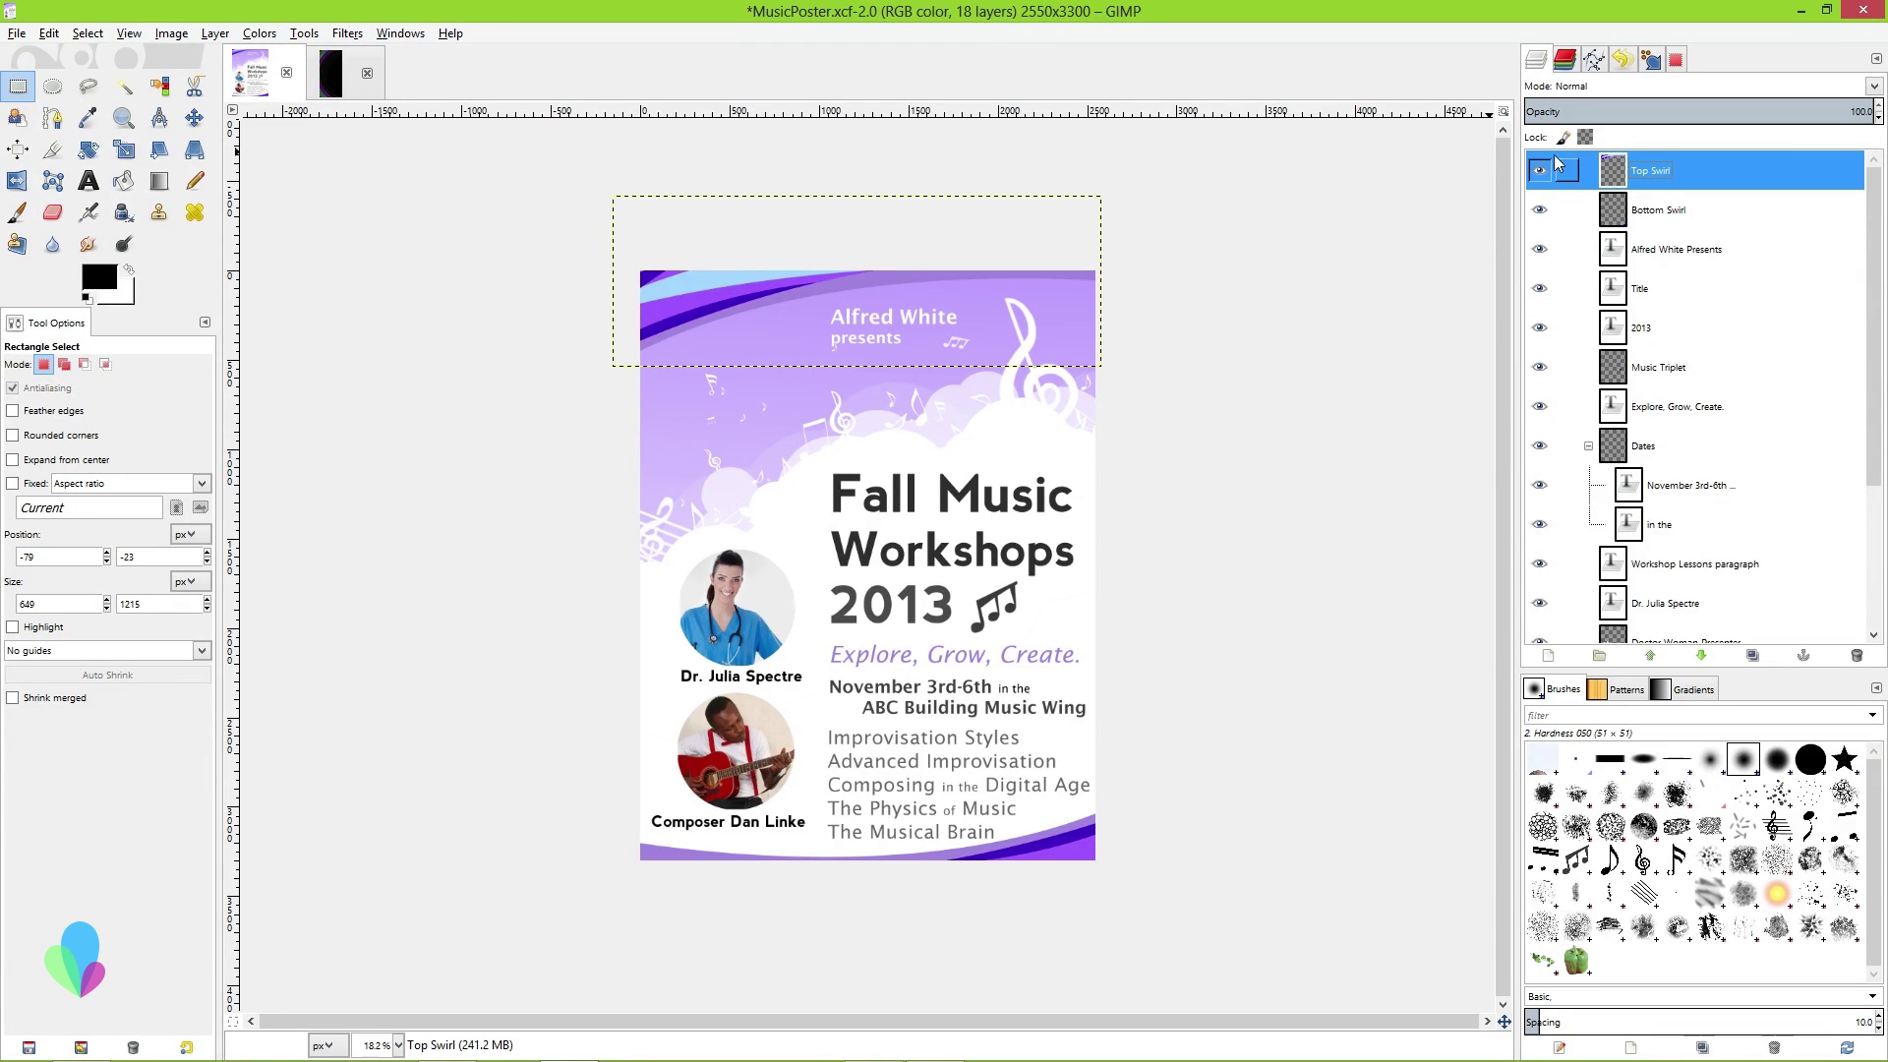
click(1653, 367)
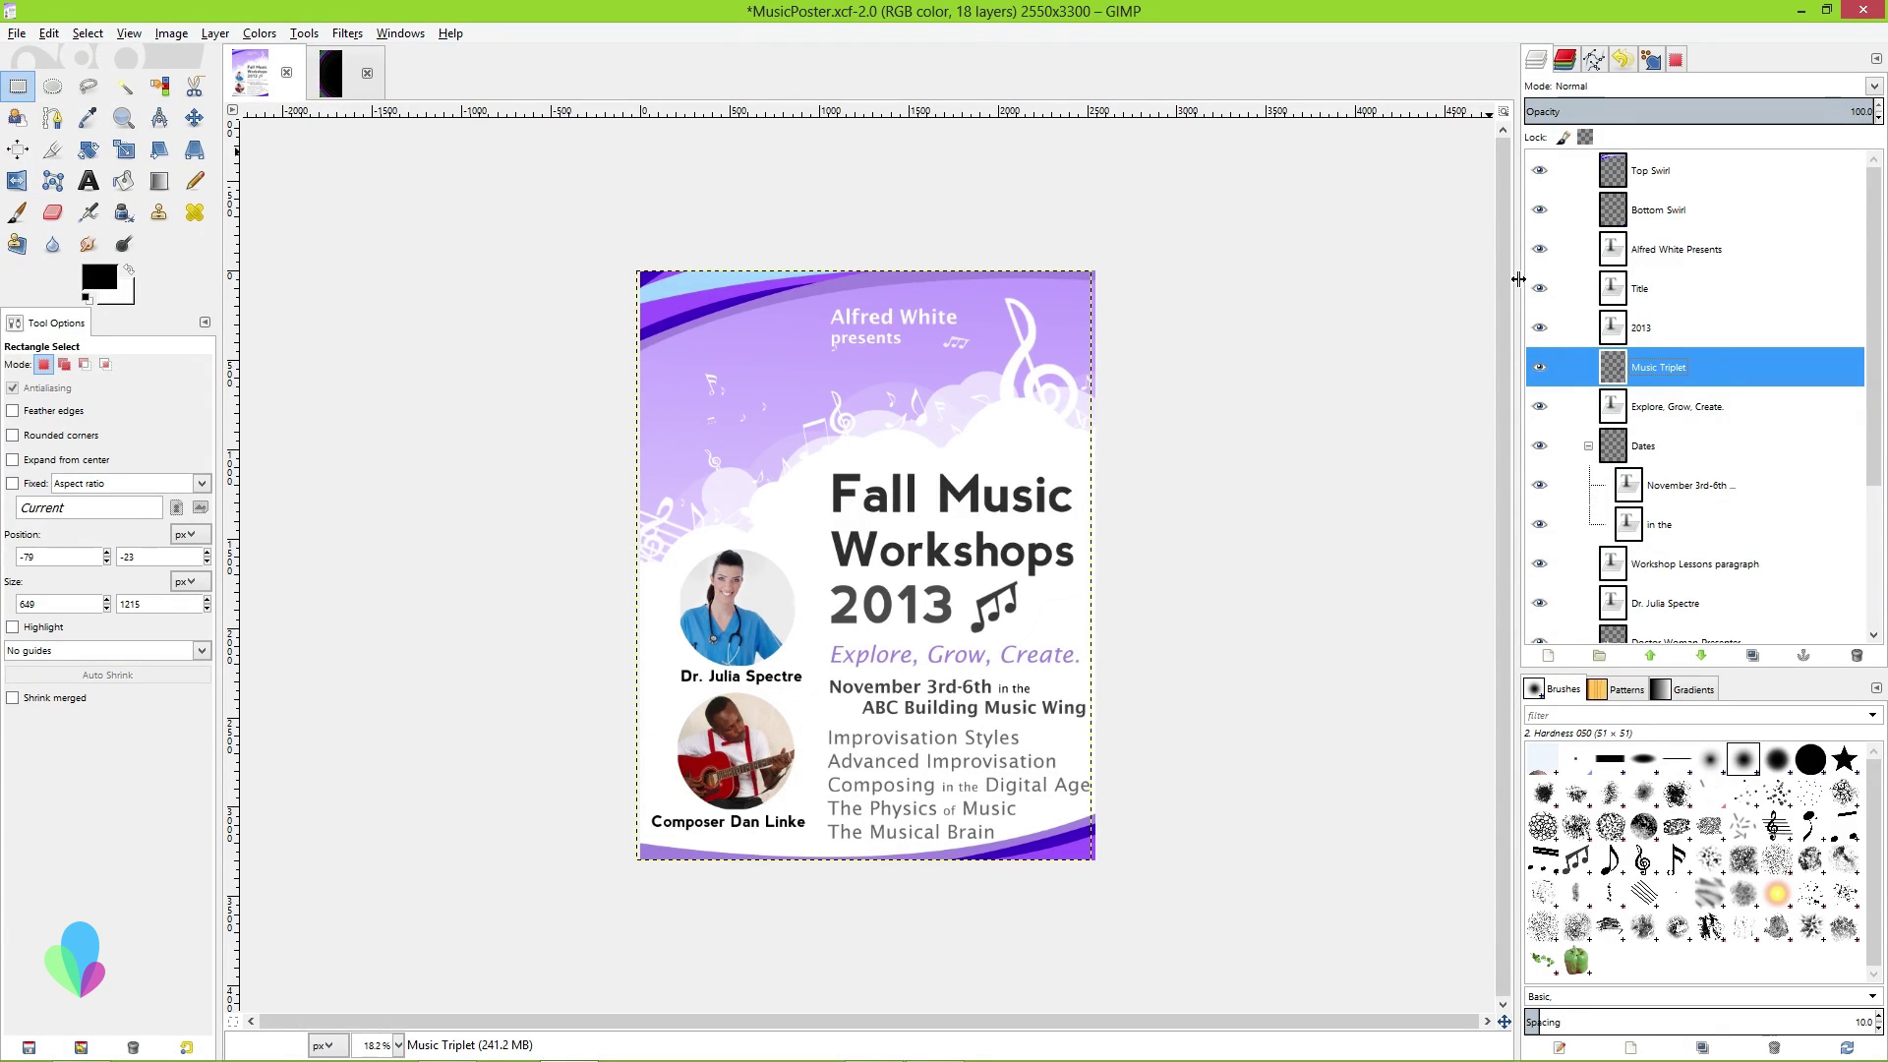
click(1540, 370)
Toggle the Music Triplet notes on and off to locate them, leaving them visible
scroll(1259, 551, up, 4)
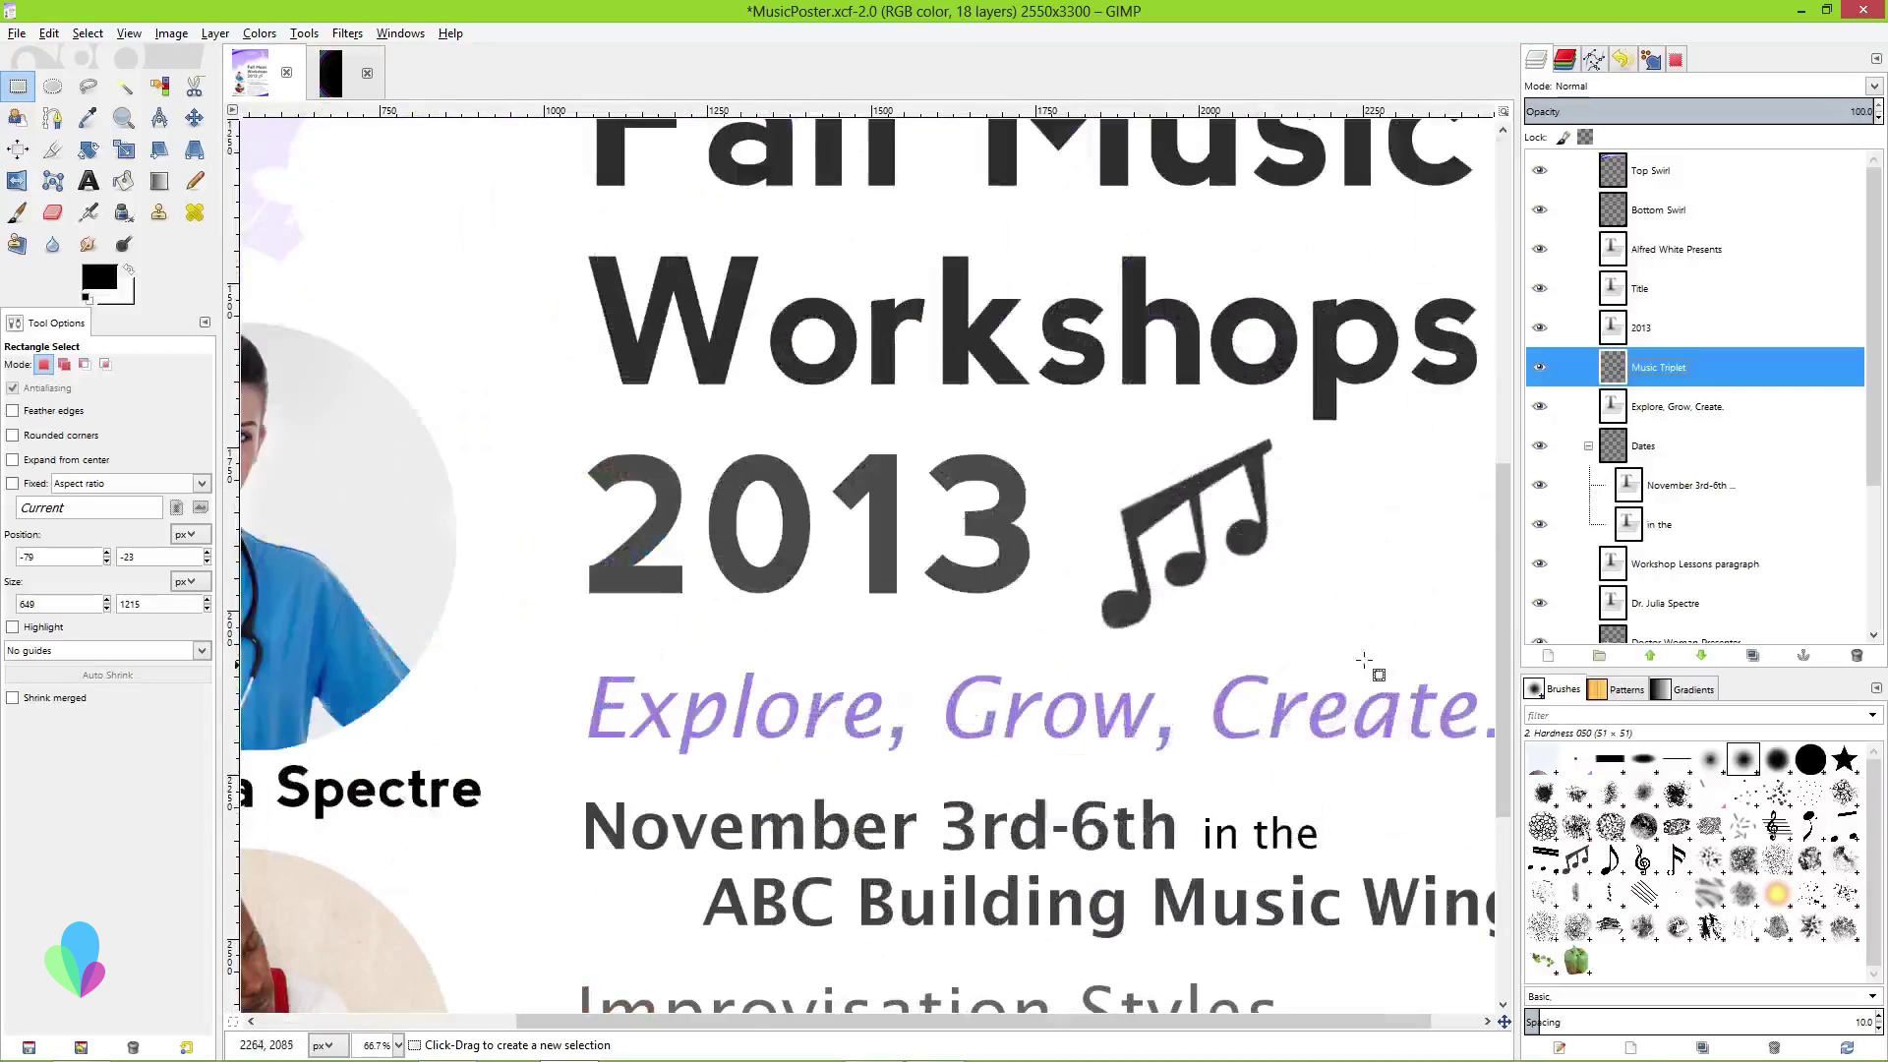
scroll(1382, 677, up, 1)
click(1540, 368)
click(1540, 368)
click(1540, 368)
click(1540, 368)
click(1540, 368)
click(1540, 368)
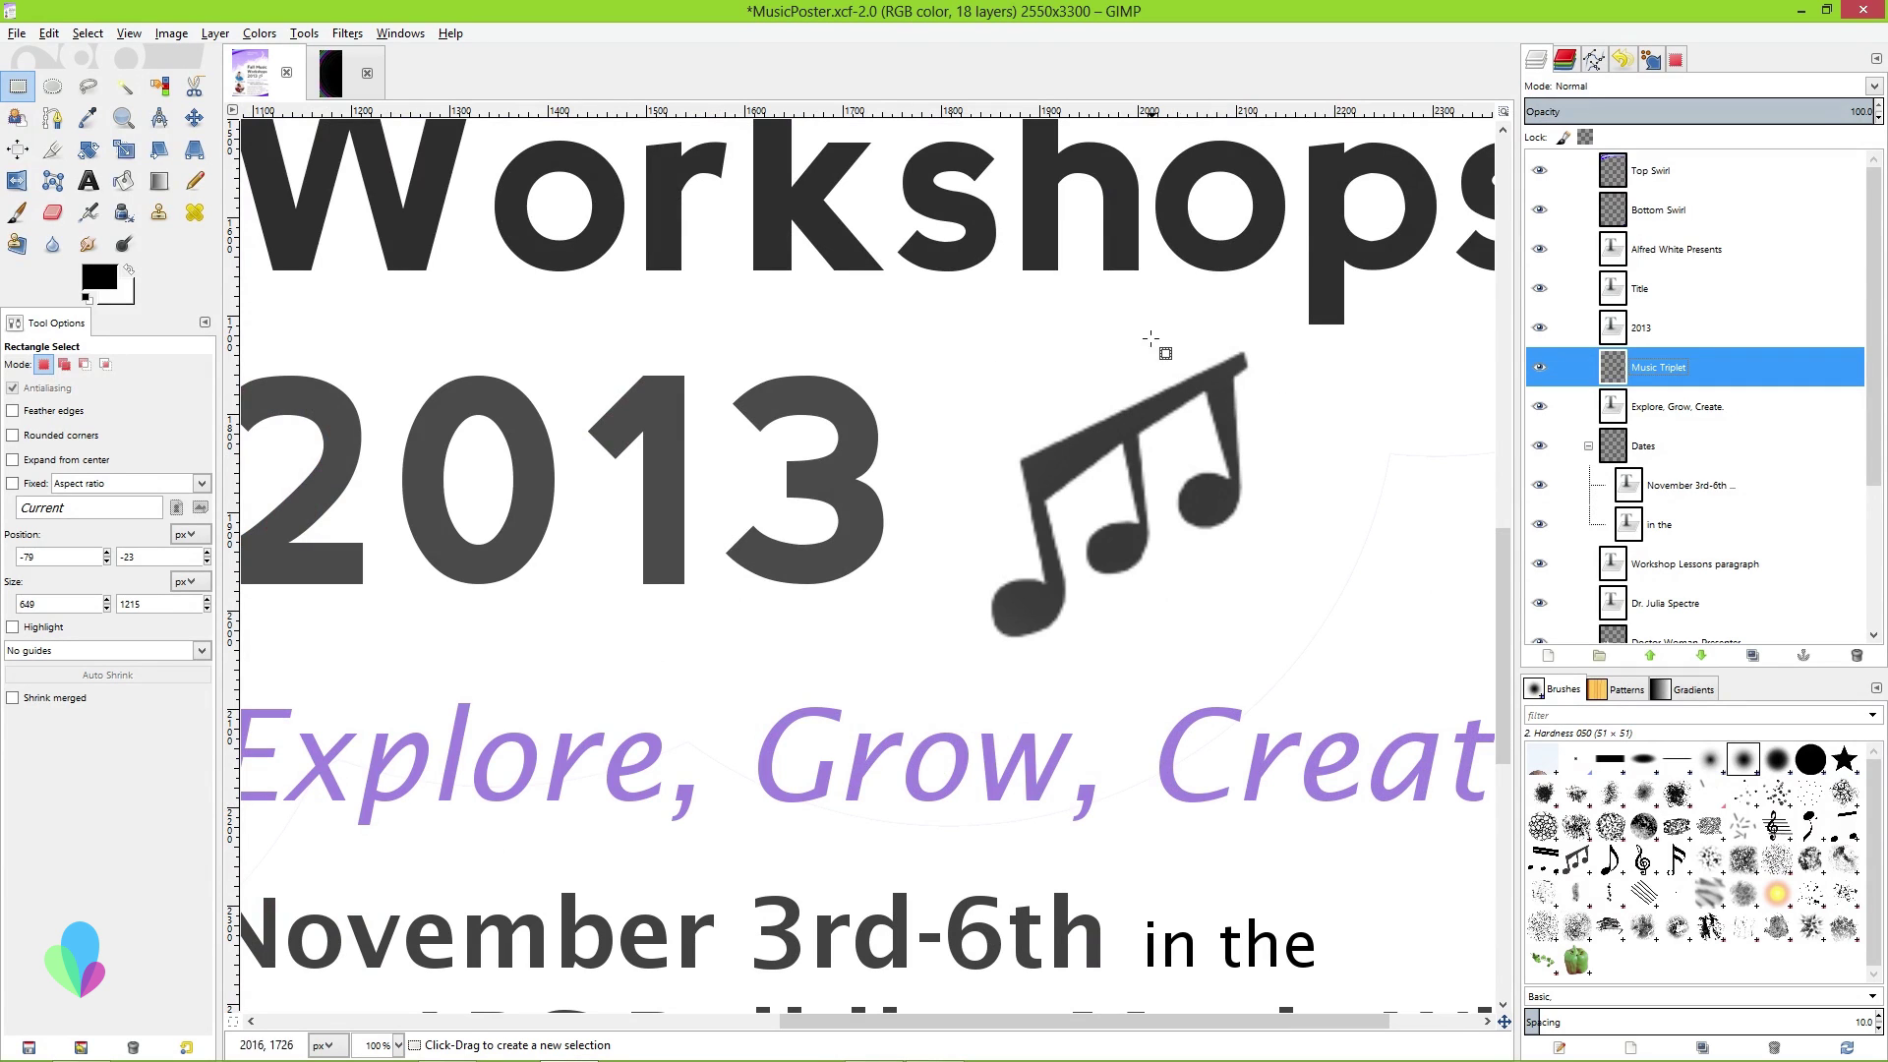
scroll(1179, 435, down, 4)
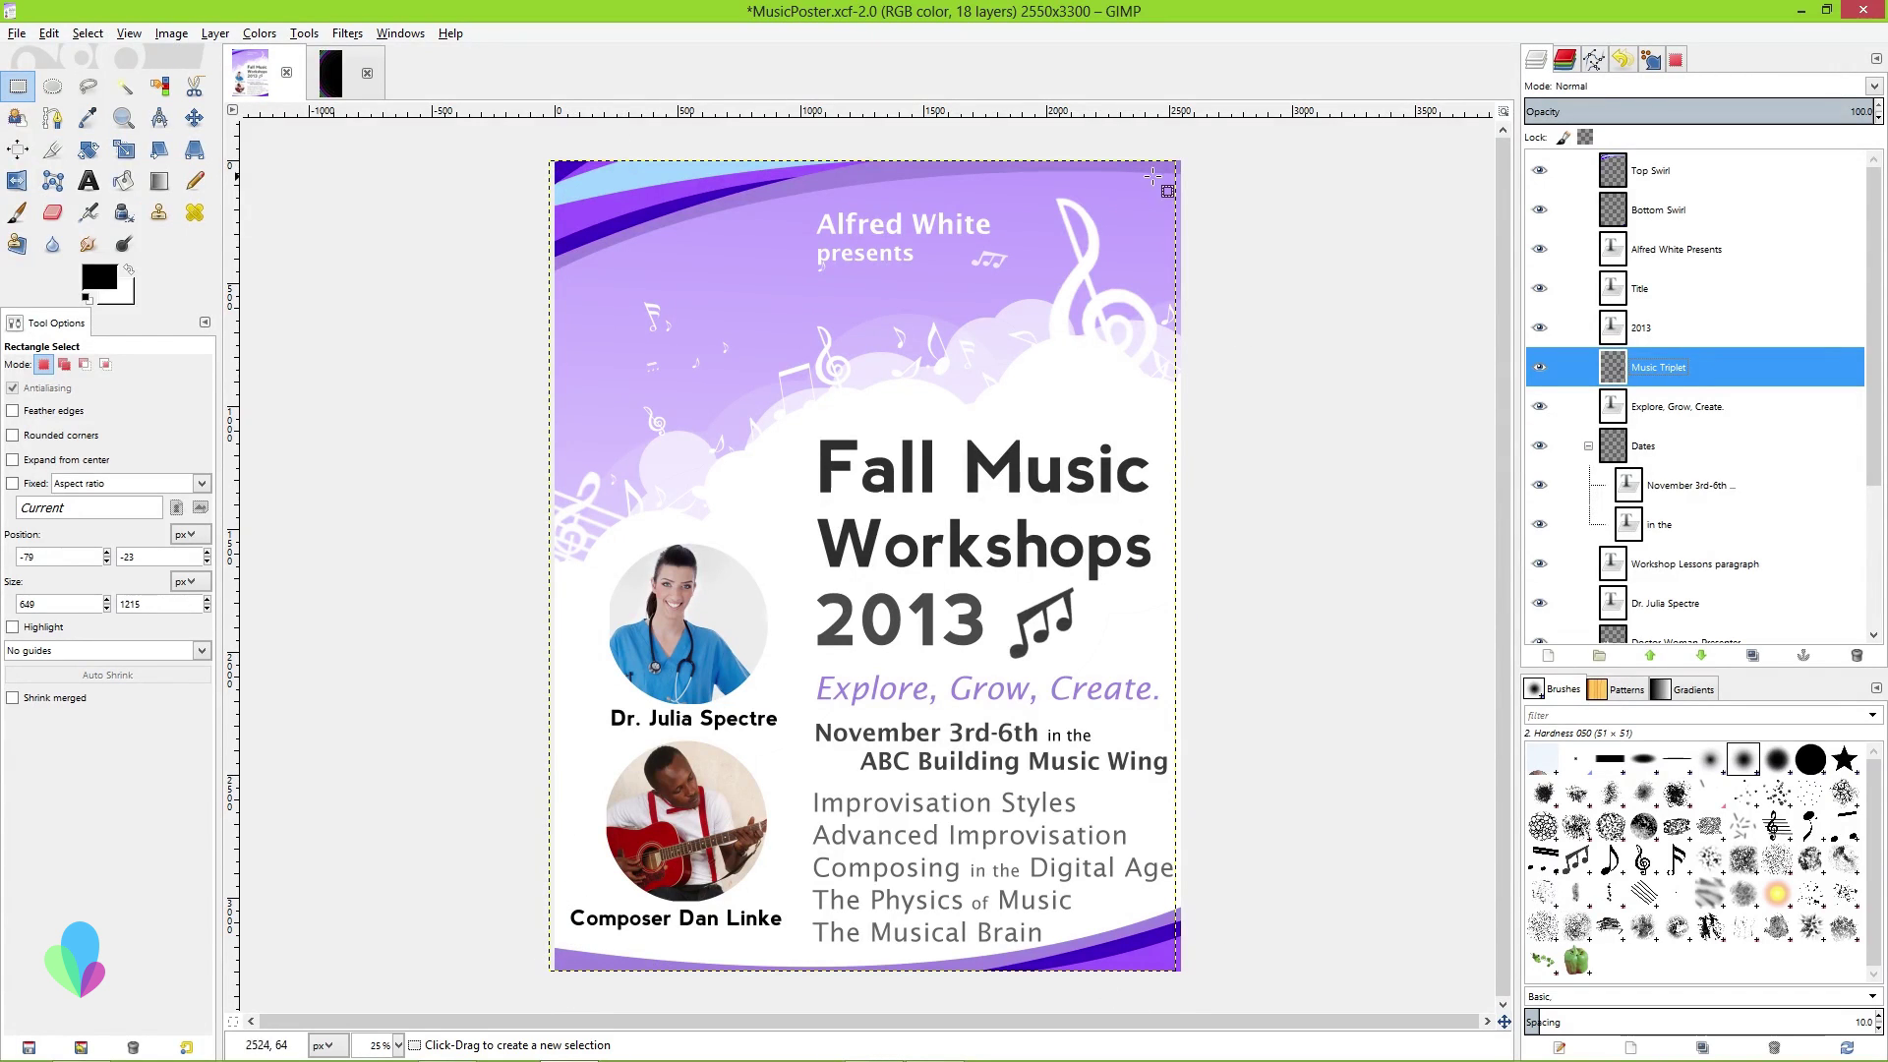
Test-move the Music Triplet notes beside '2013', zoom out, and make that layer active
key(m)
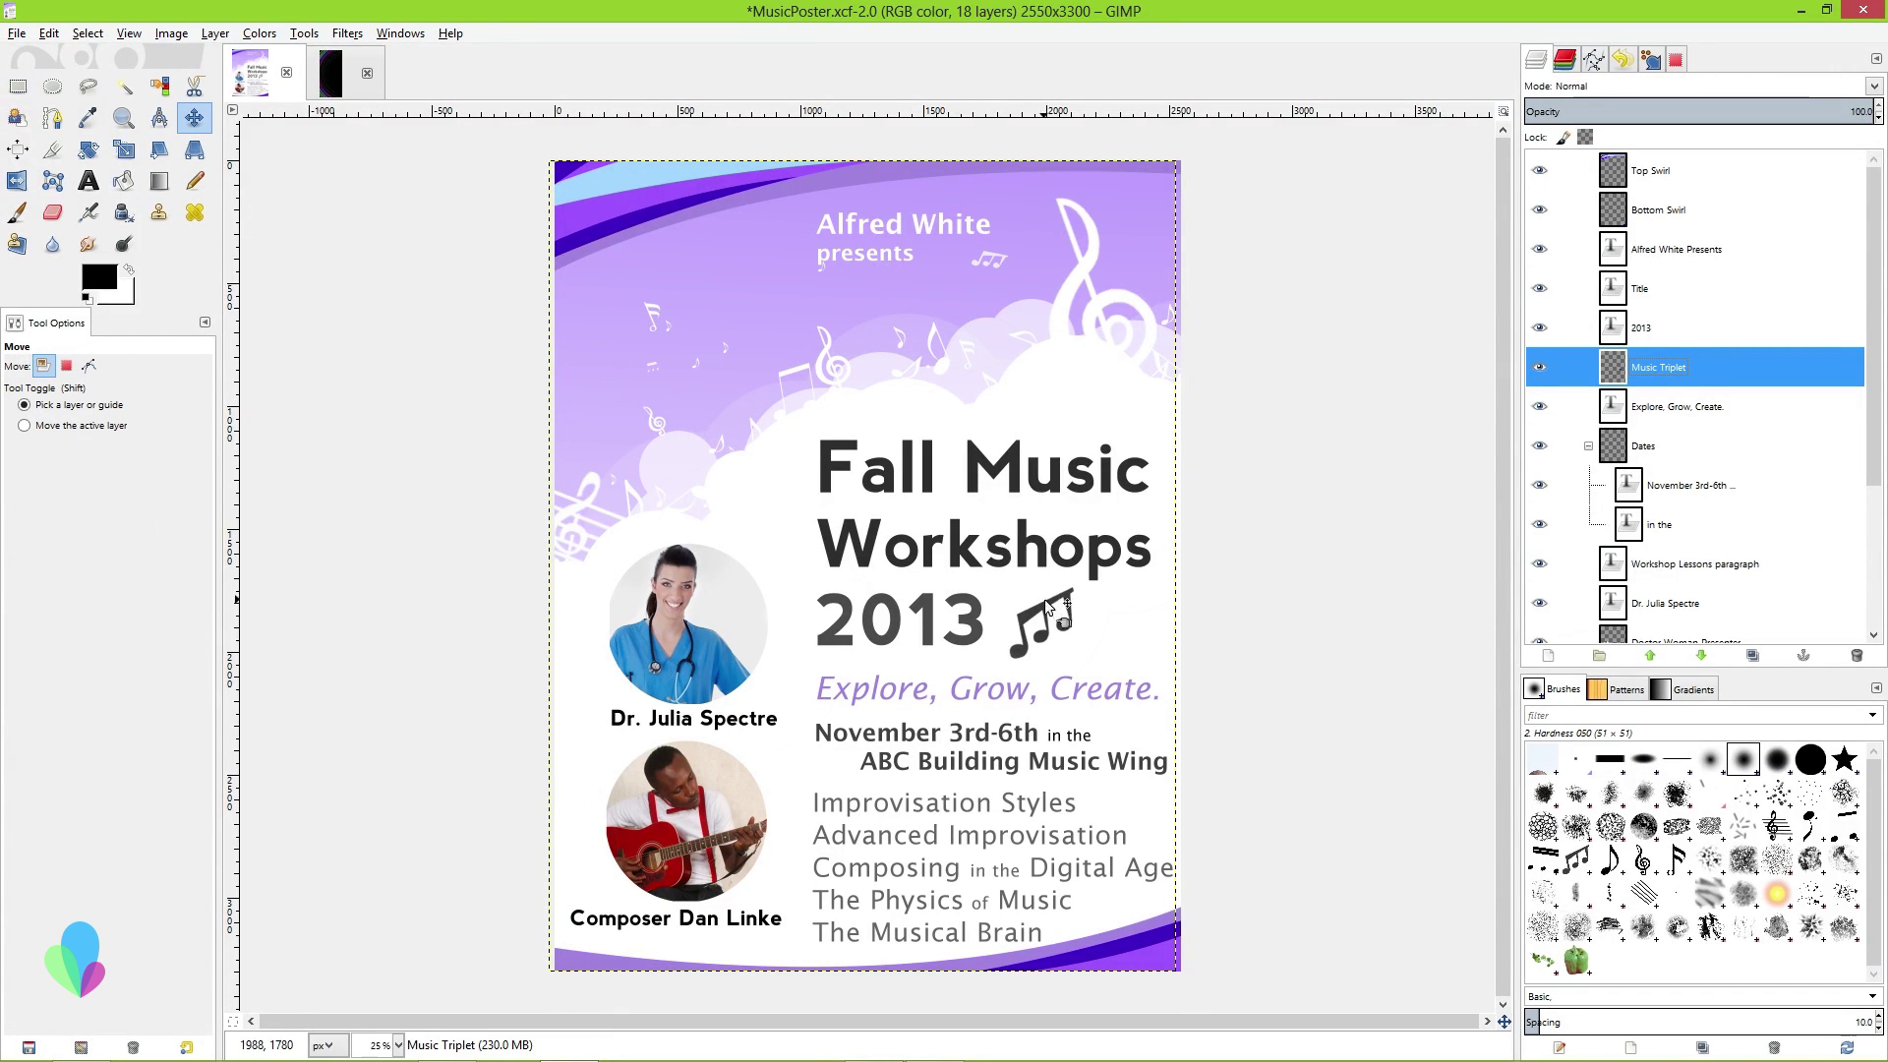
drag(1042, 602, 944, 594)
key(minus)
key(minus)
key(minus)
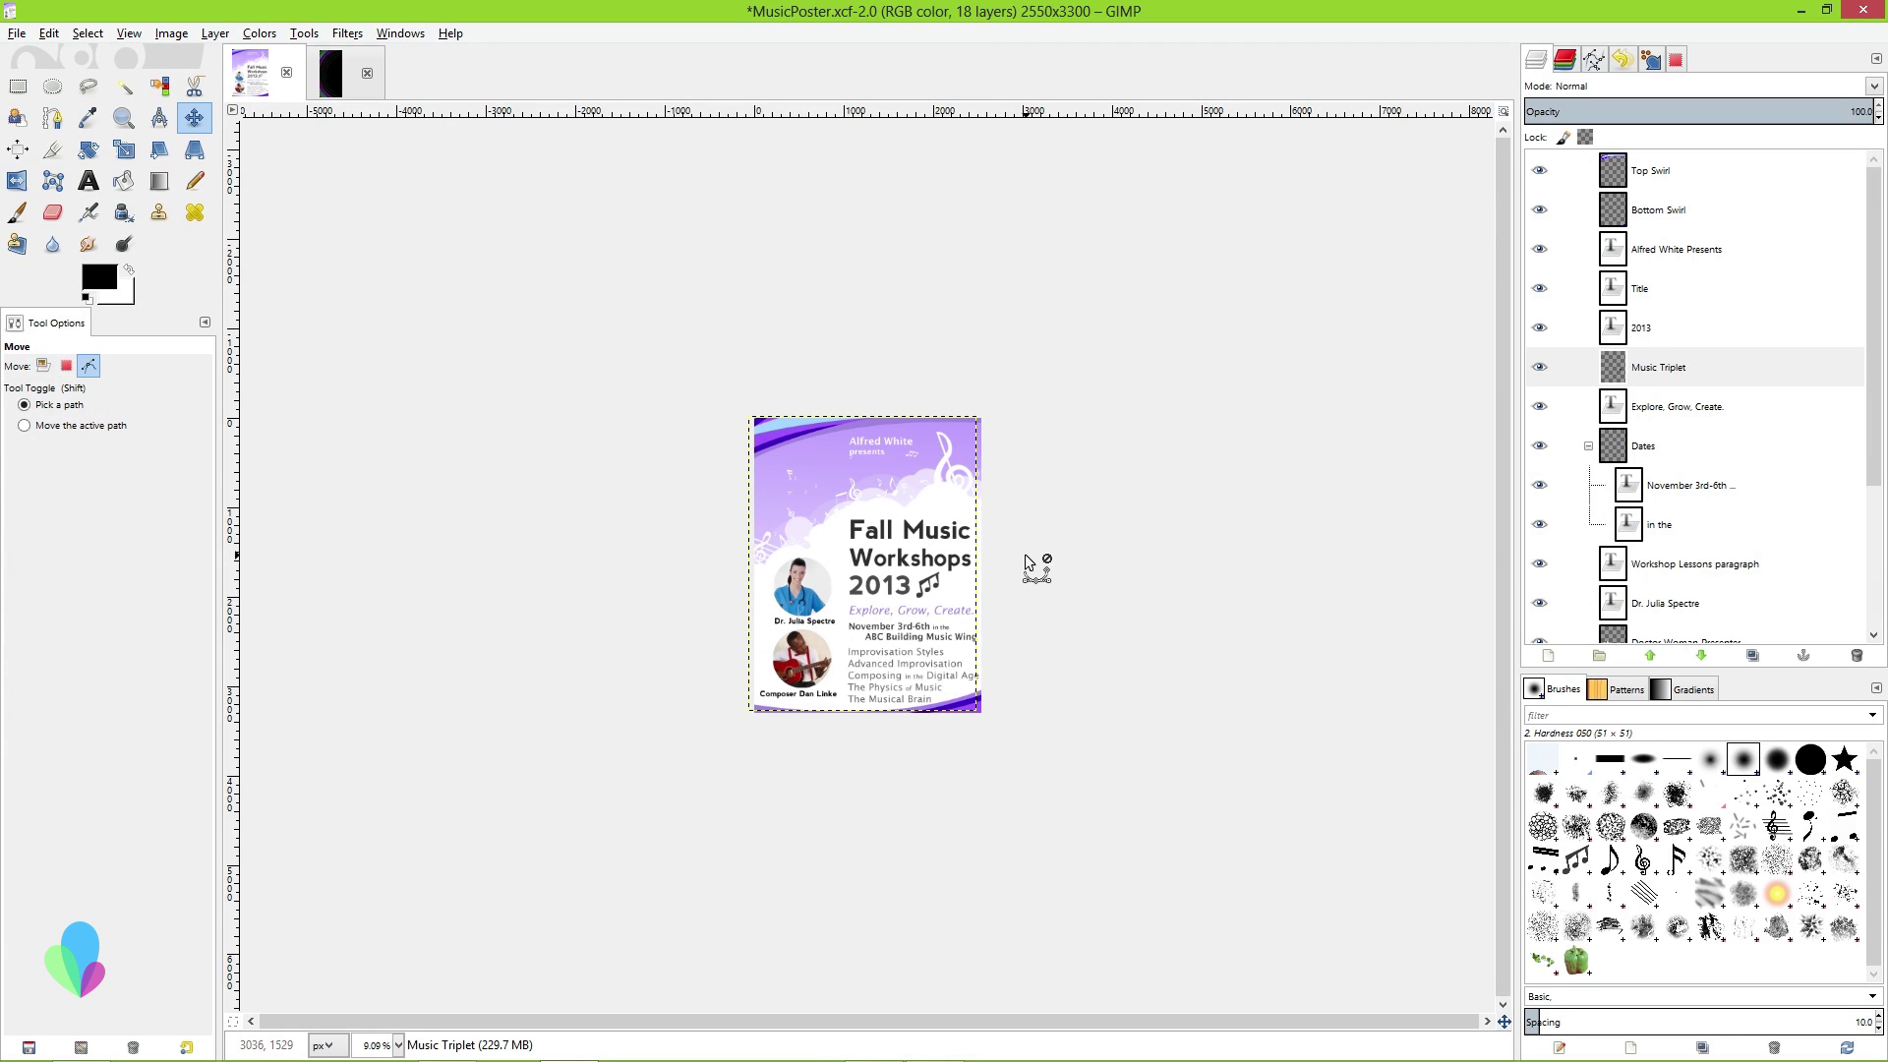
scroll(1031, 561, up, 3)
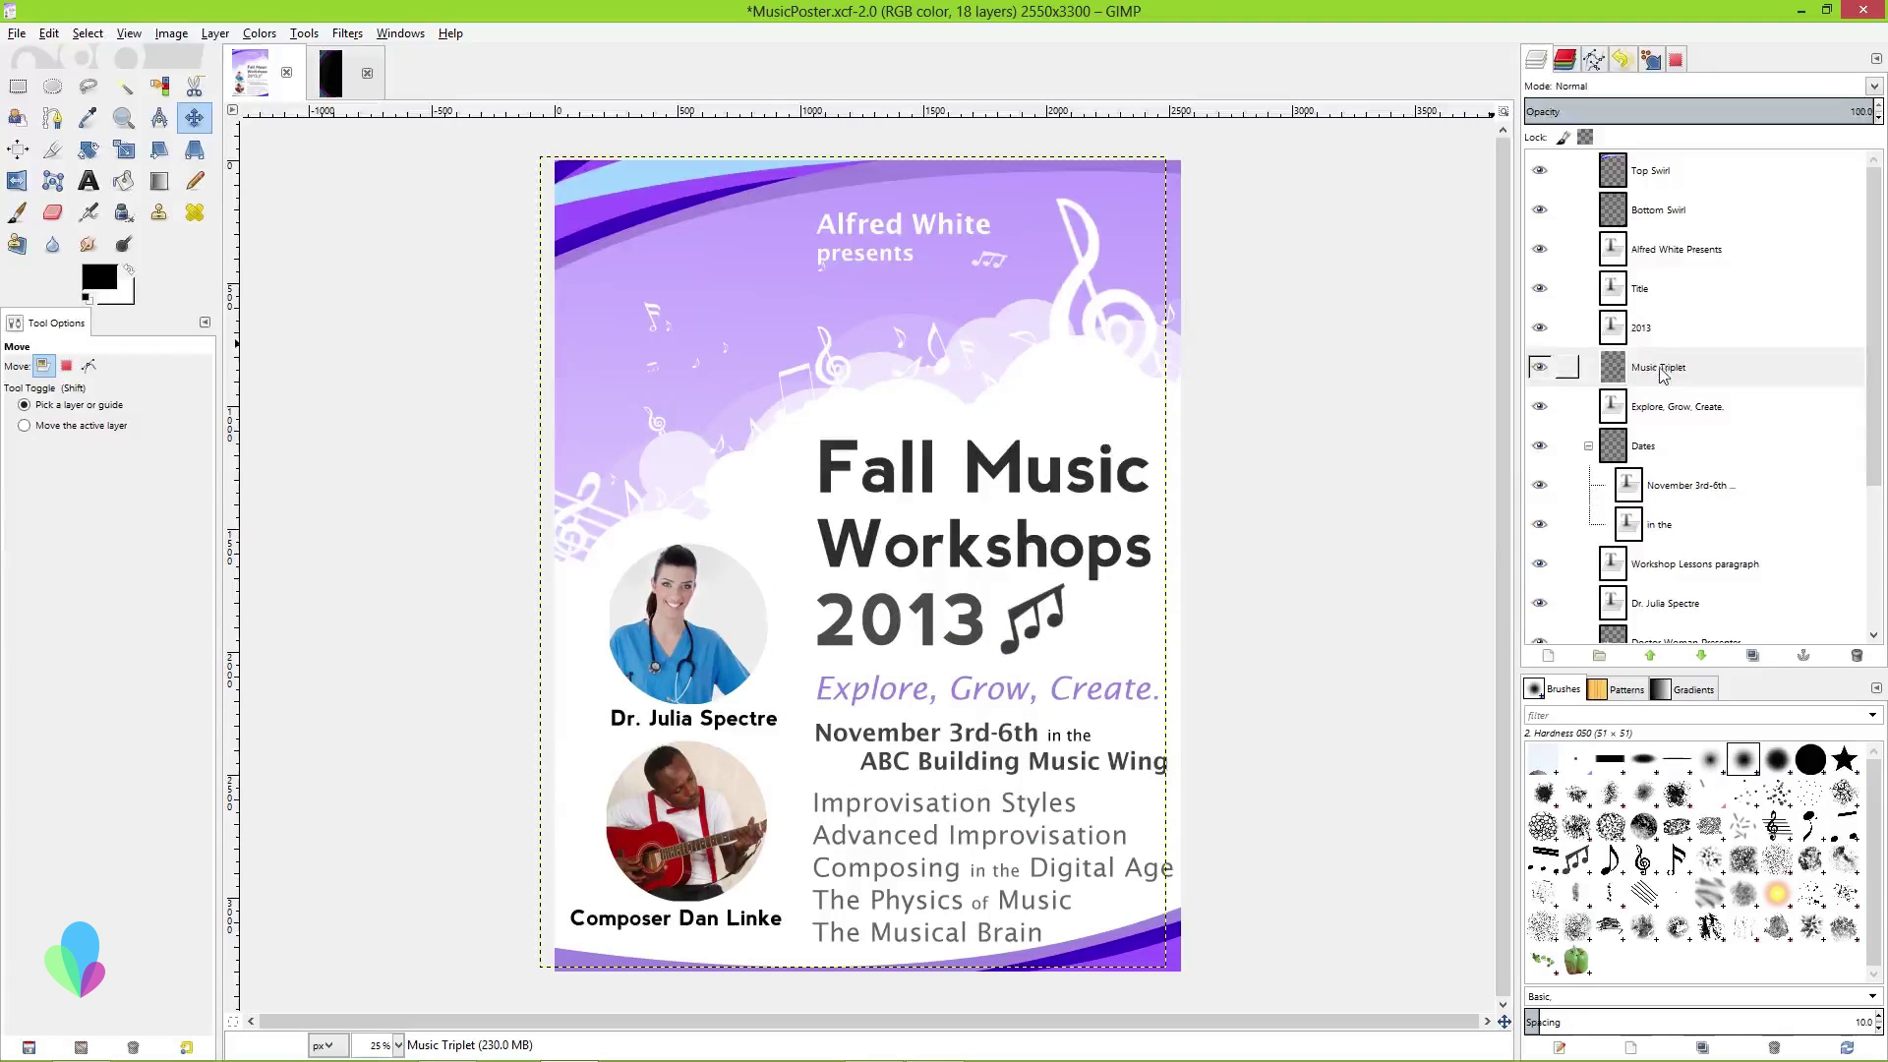
click(1658, 370)
click(1540, 368)
click(1540, 369)
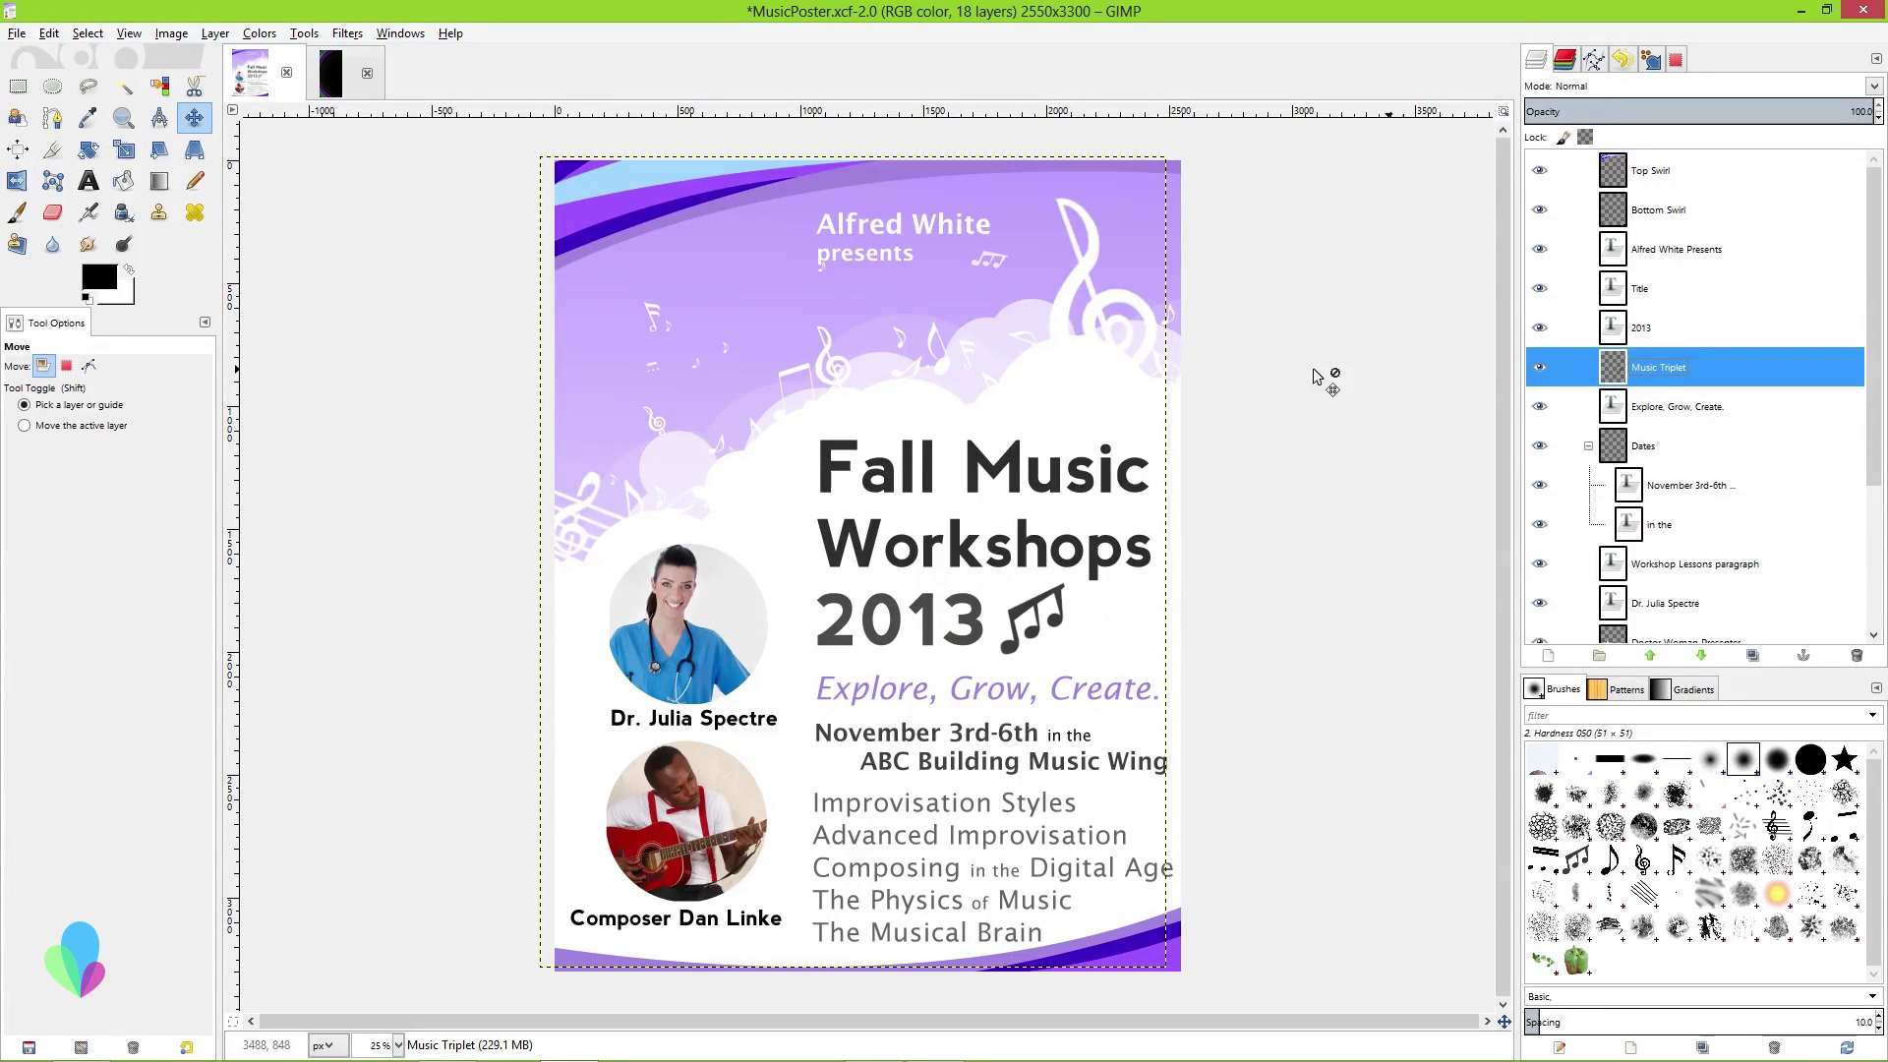
Autocrop the Music Triplet layer so its boundary fits the notes
click(215, 33)
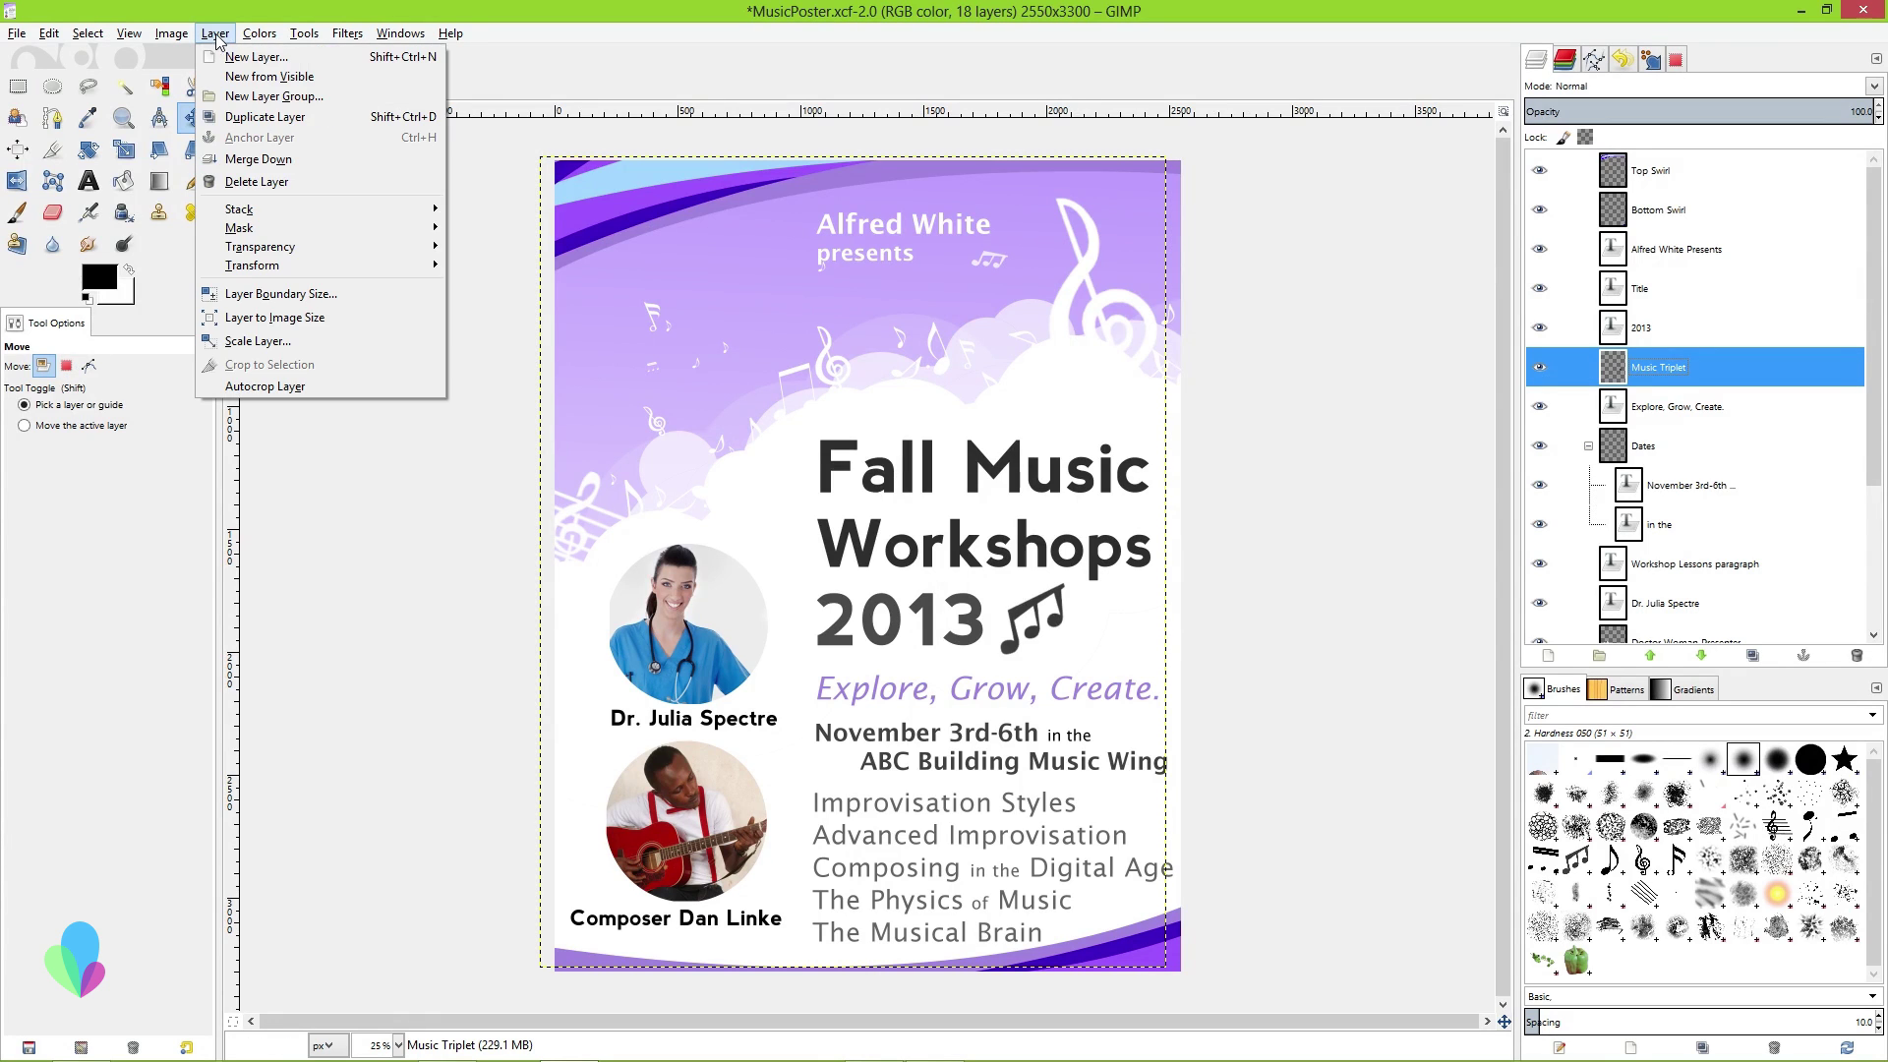
click(215, 33)
click(215, 34)
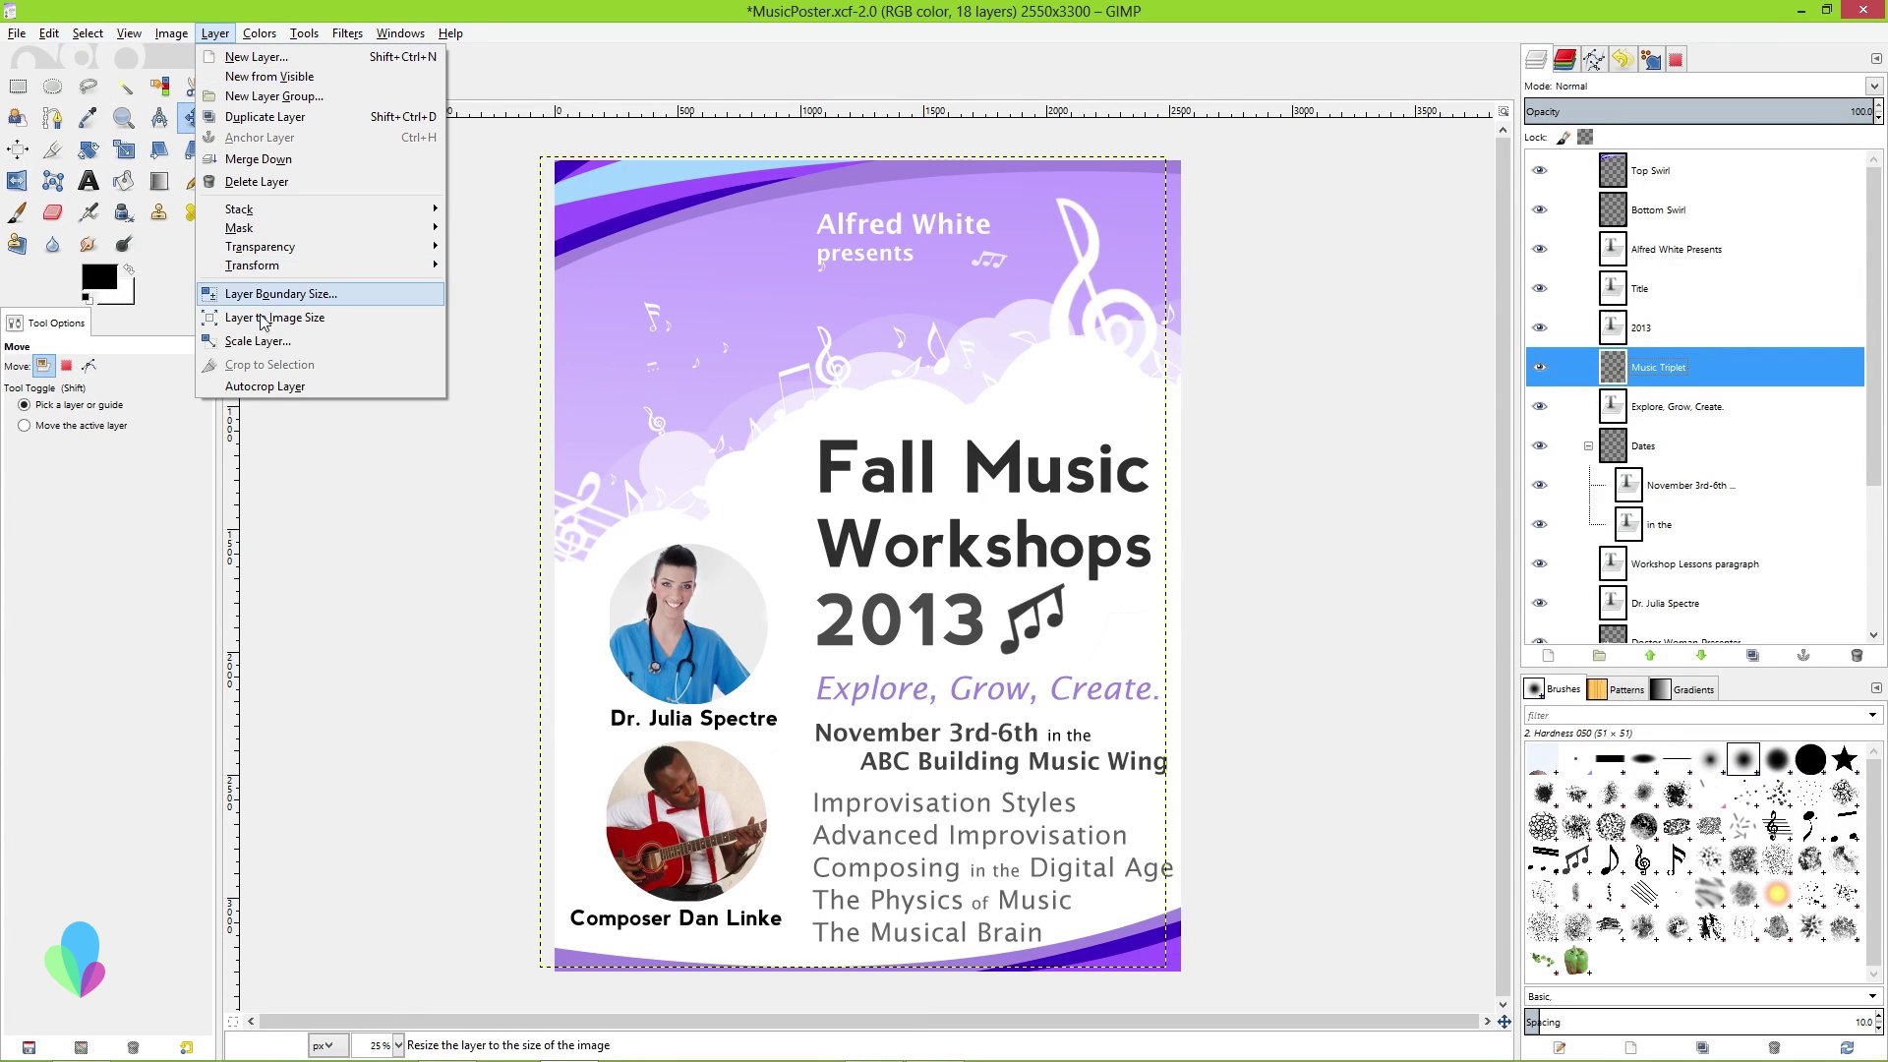
click(268, 392)
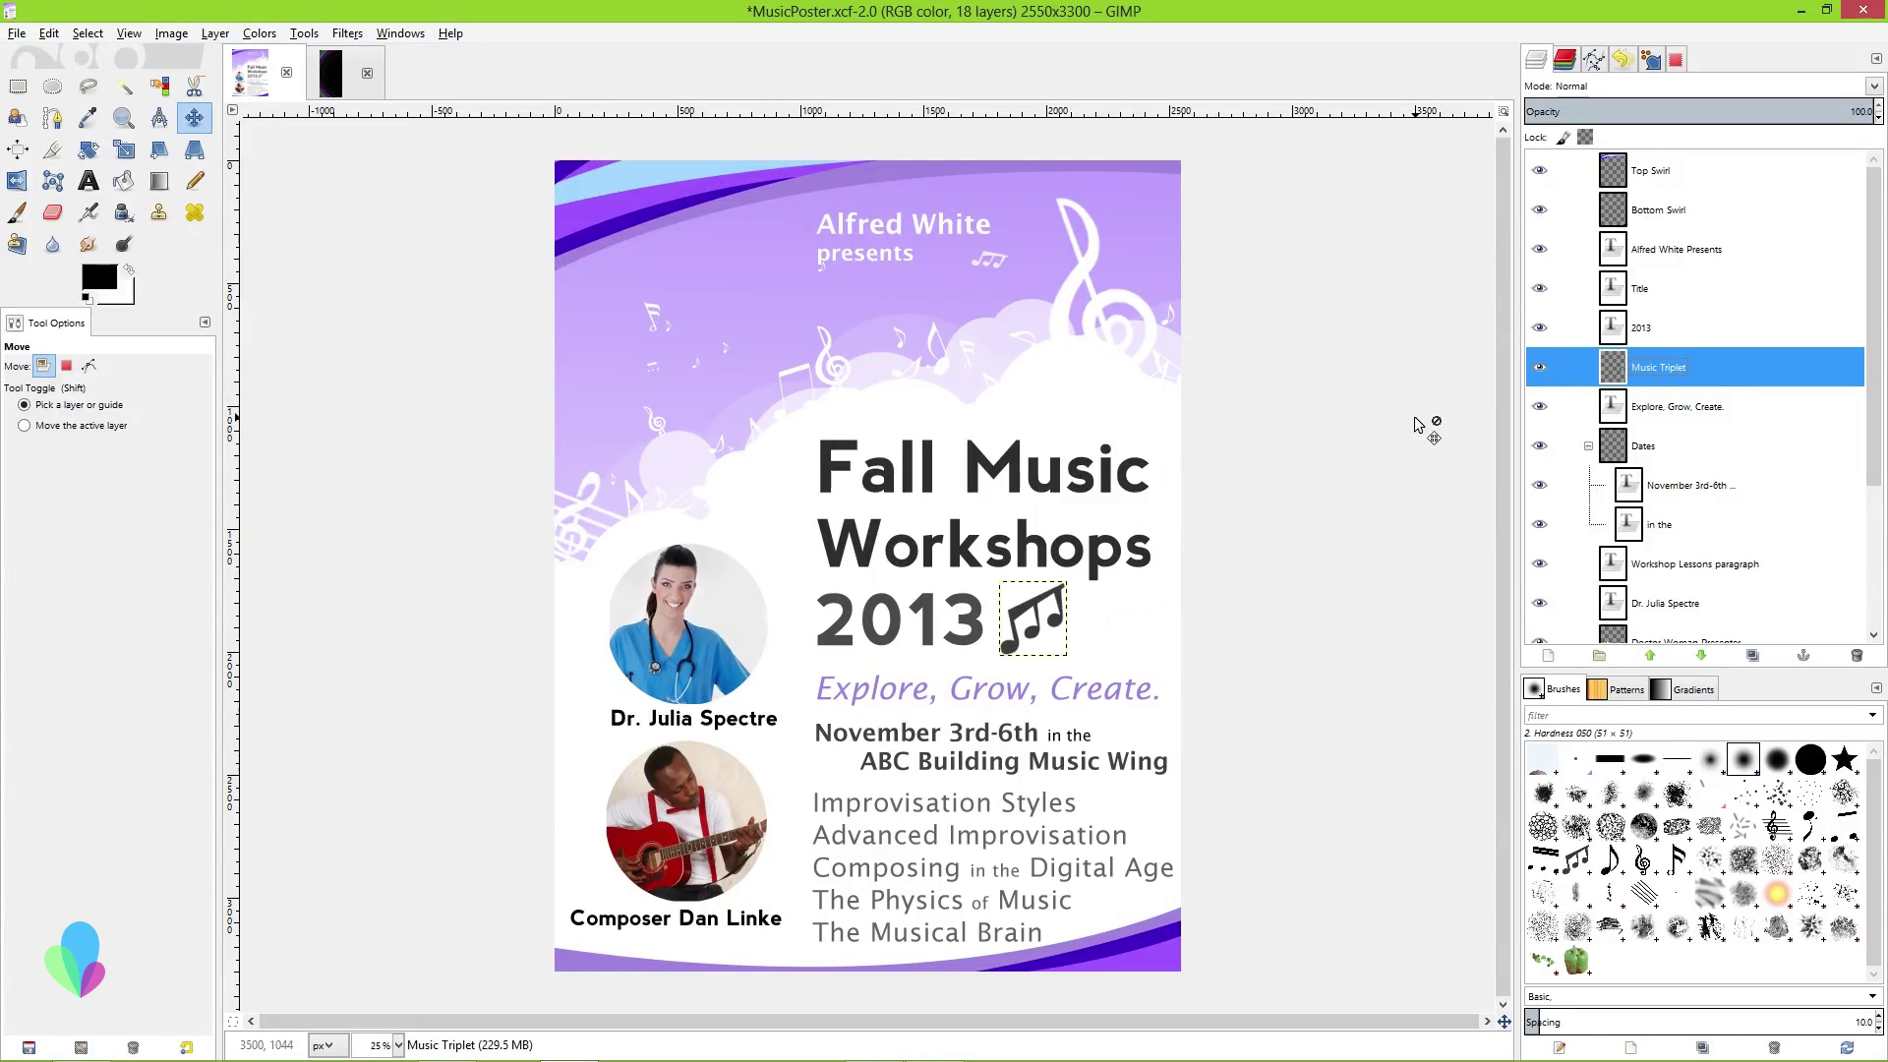
Zoom in and toggle the Music Triplet layer's visibility to verify the tighter boundary
scroll(1132, 602, up, 5)
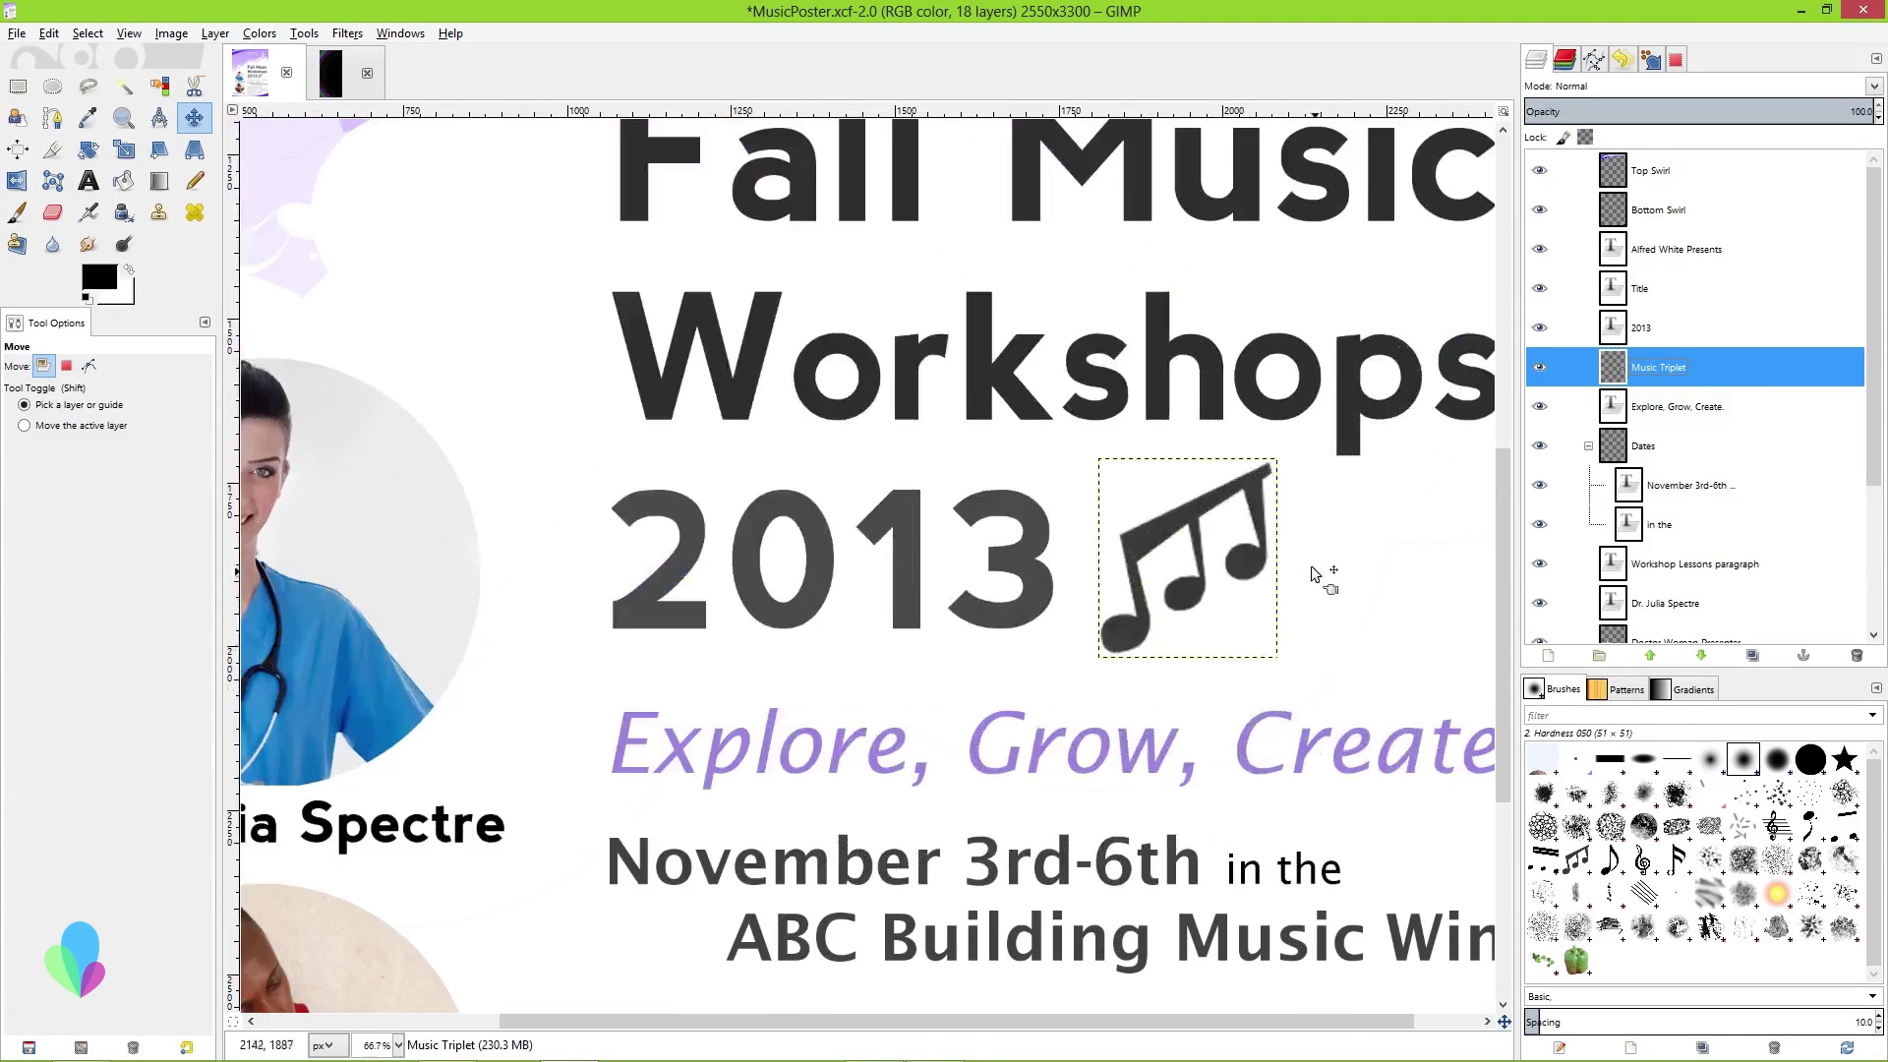
click(1540, 367)
click(1541, 367)
click(1541, 367)
click(1540, 367)
scroll(1154, 396, down, 7)
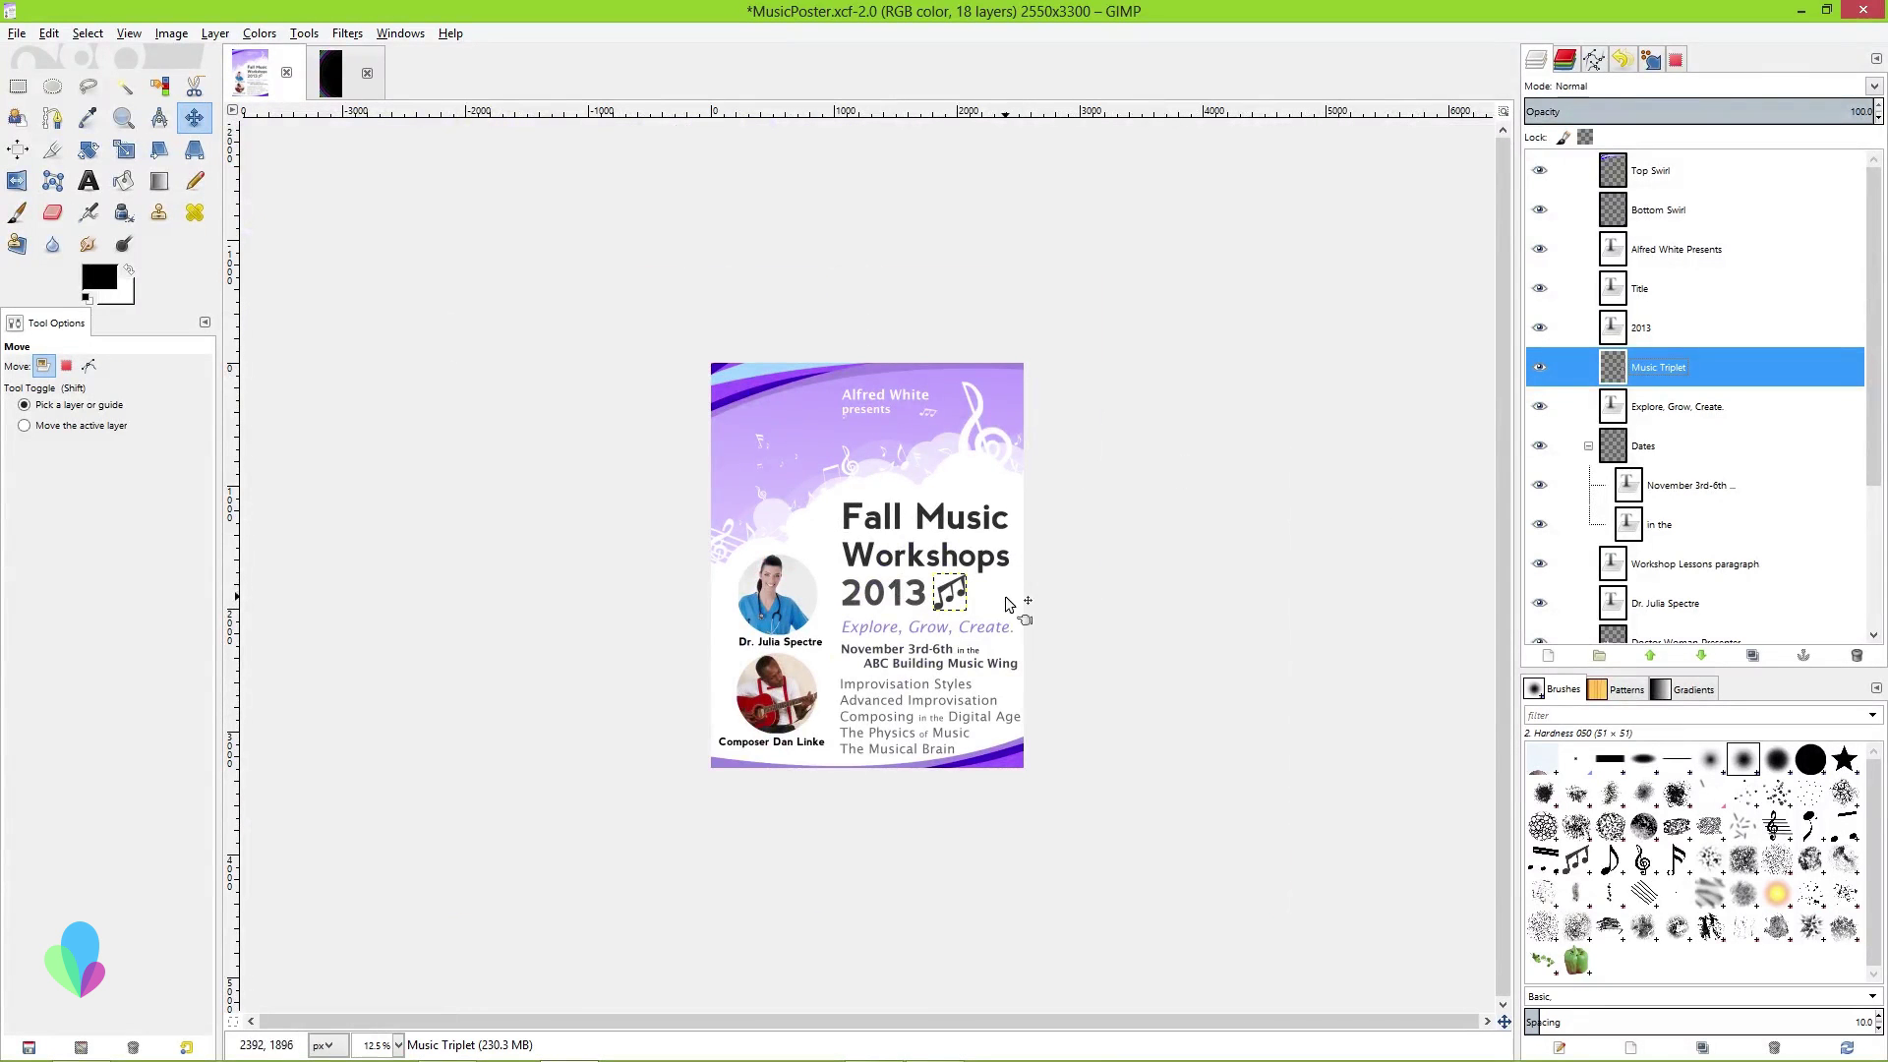
scroll(993, 612, up, 3)
scroll(1140, 653, up, 3)
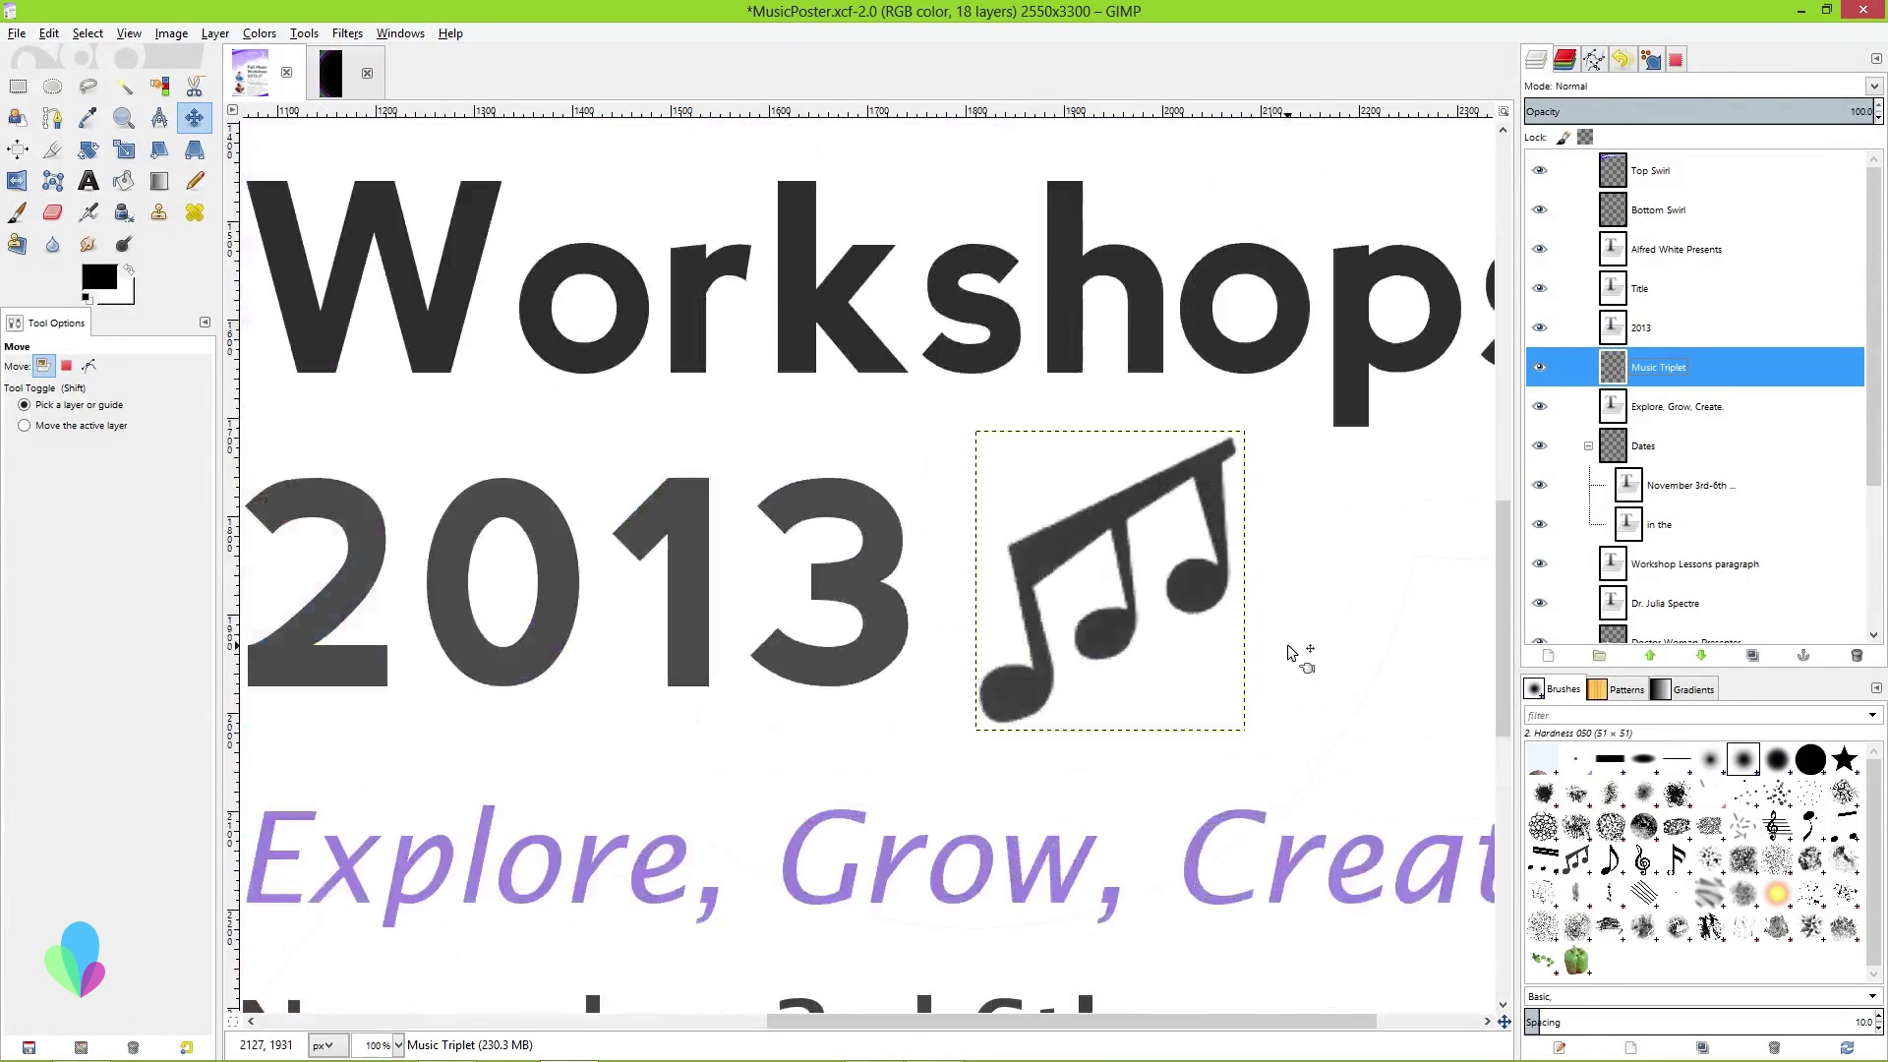
click(1540, 367)
click(1540, 366)
scroll(993, 565, down, 8)
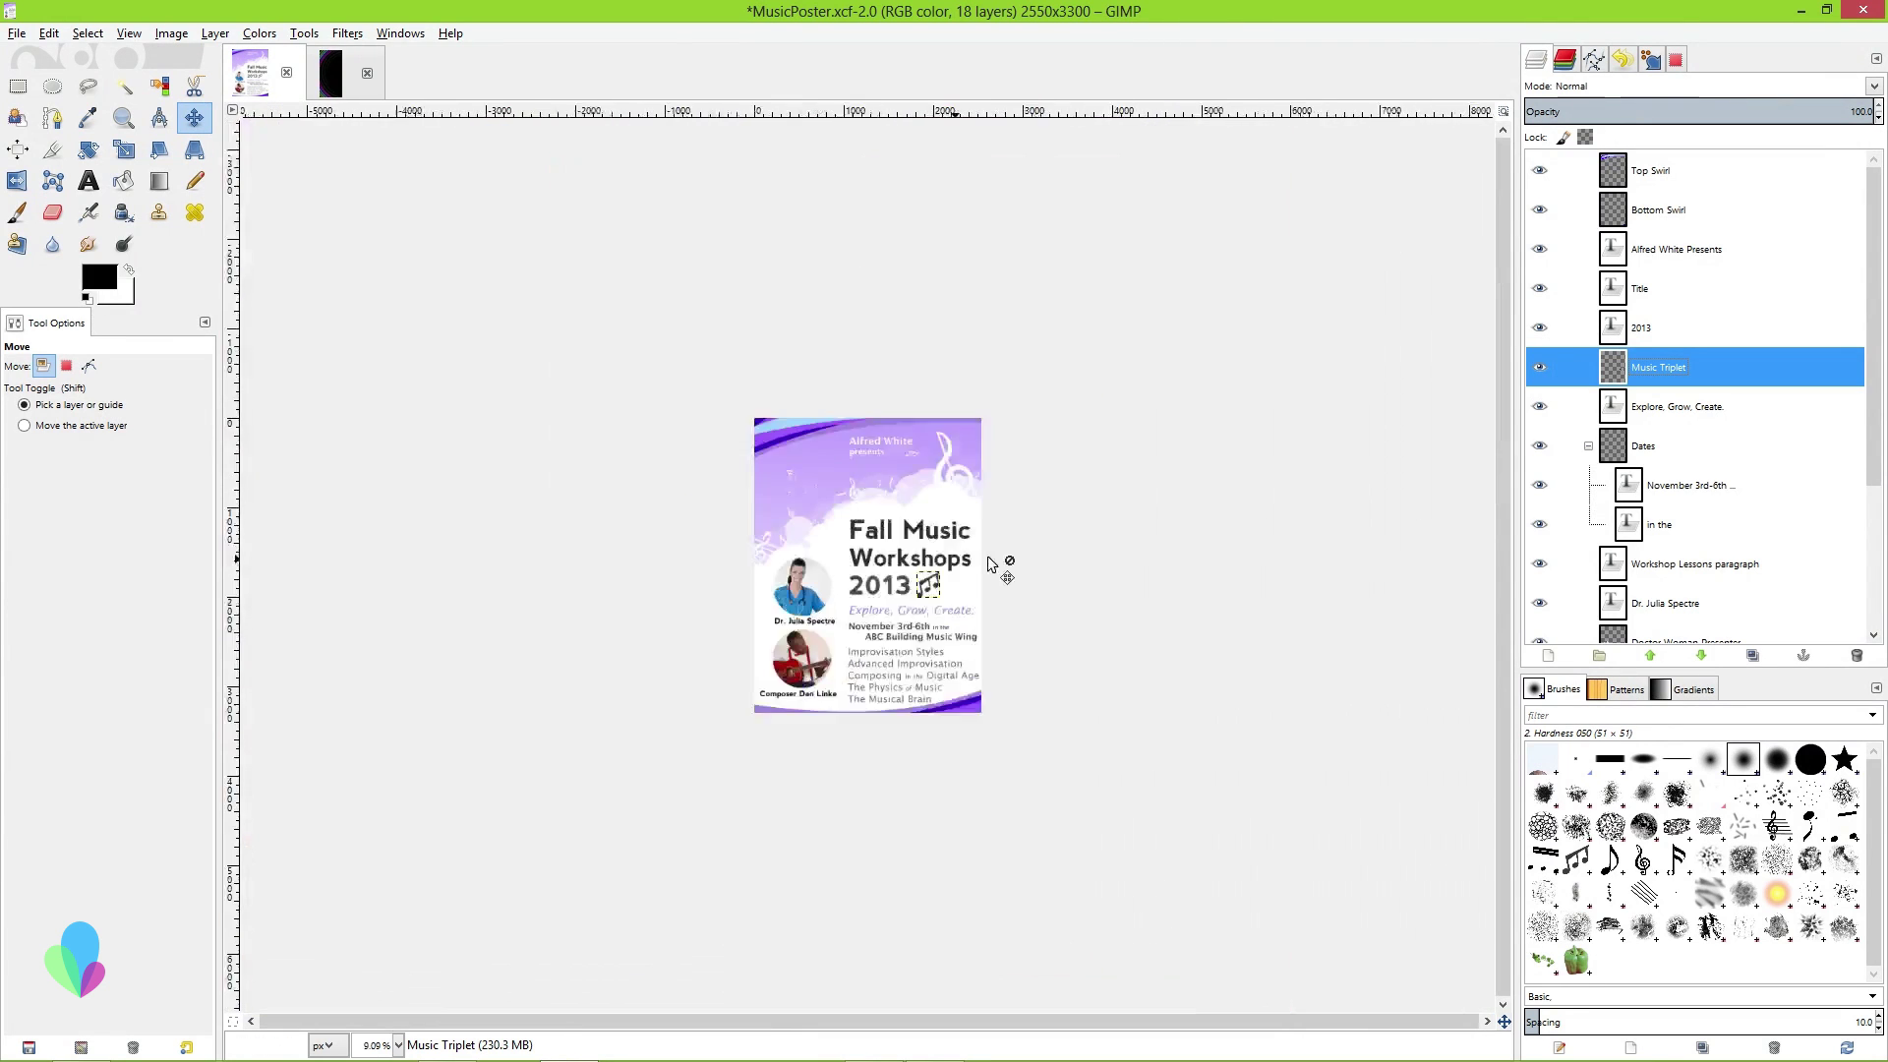
scroll(1046, 640, up, 6)
scroll(1098, 642, down, 1)
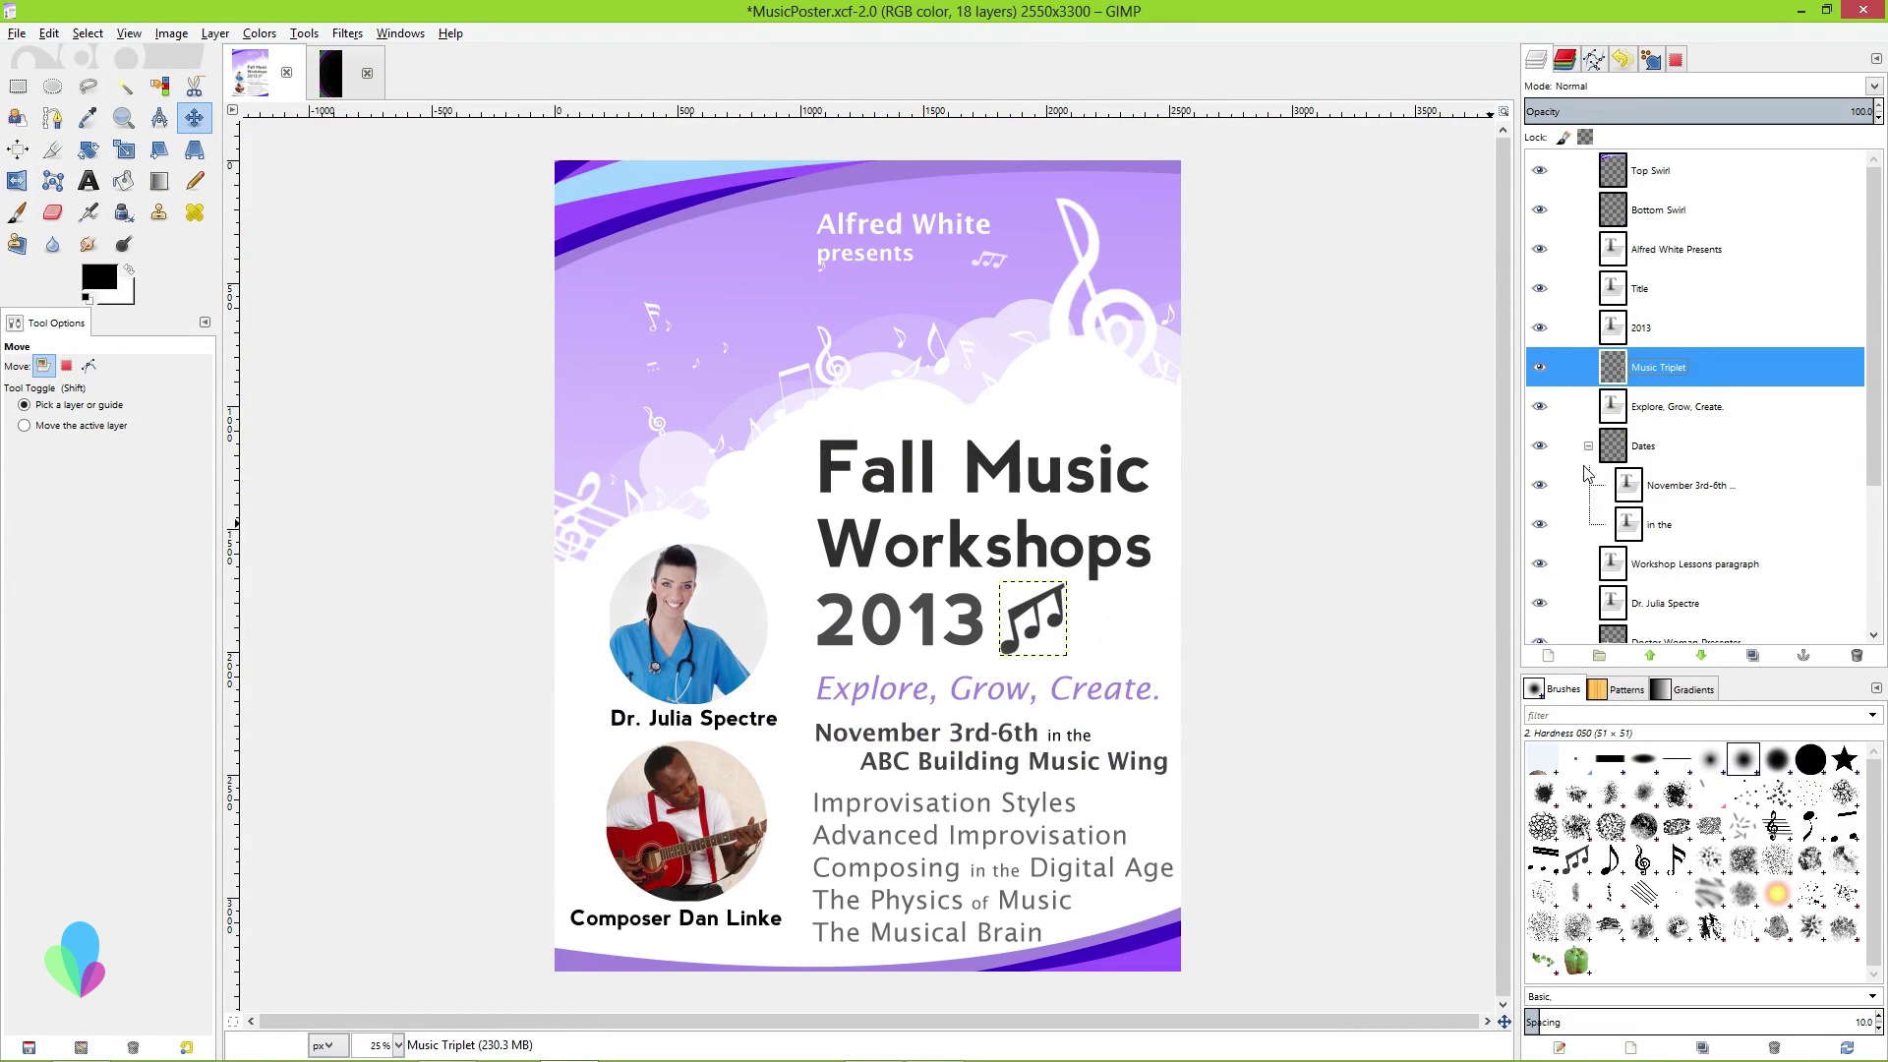
Select the Top Swirl layer, test-move it to see its extent, then undo back to its original spot
click(1569, 170)
click(1540, 170)
click(1540, 170)
scroll(848, 168, up, 3)
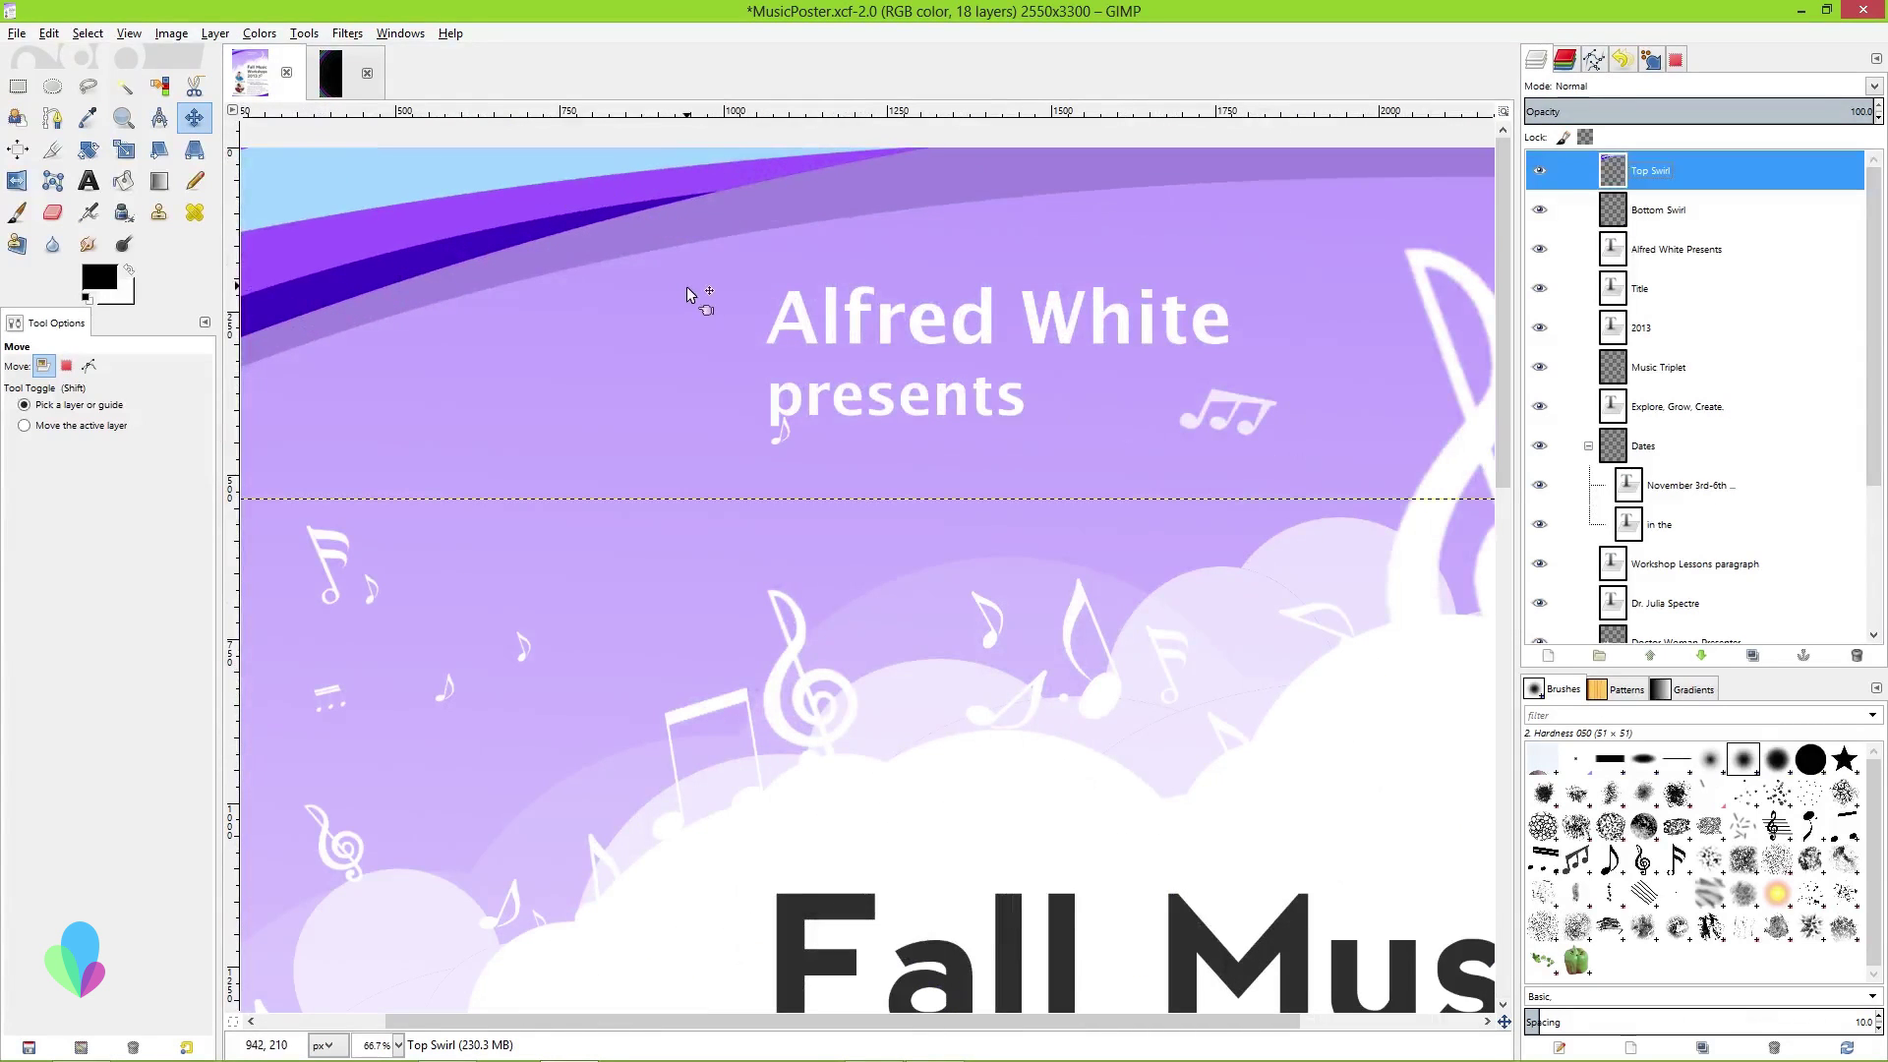
key(Escape)
scroll(698, 574, down, 2)
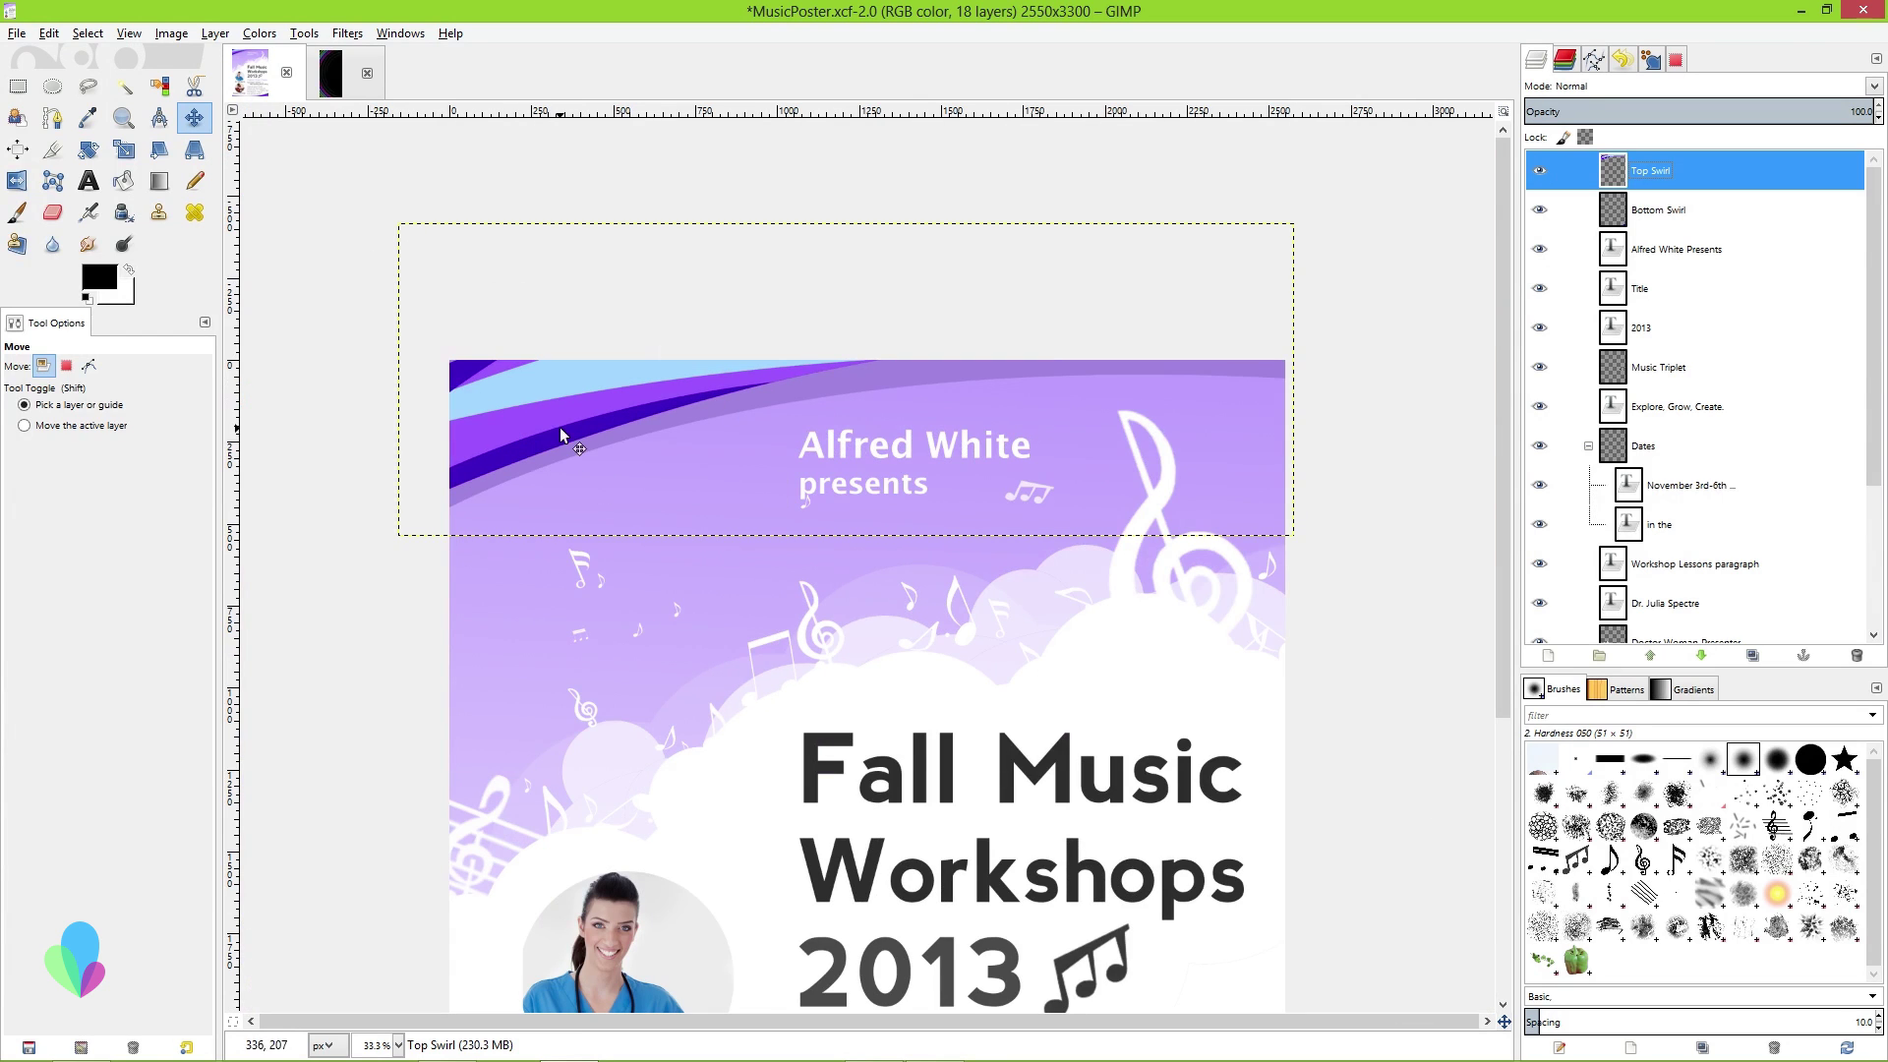
drag(600, 408, 722, 525)
key(ctrl+z)
key(ctrl+z)
key(ctrl+z)
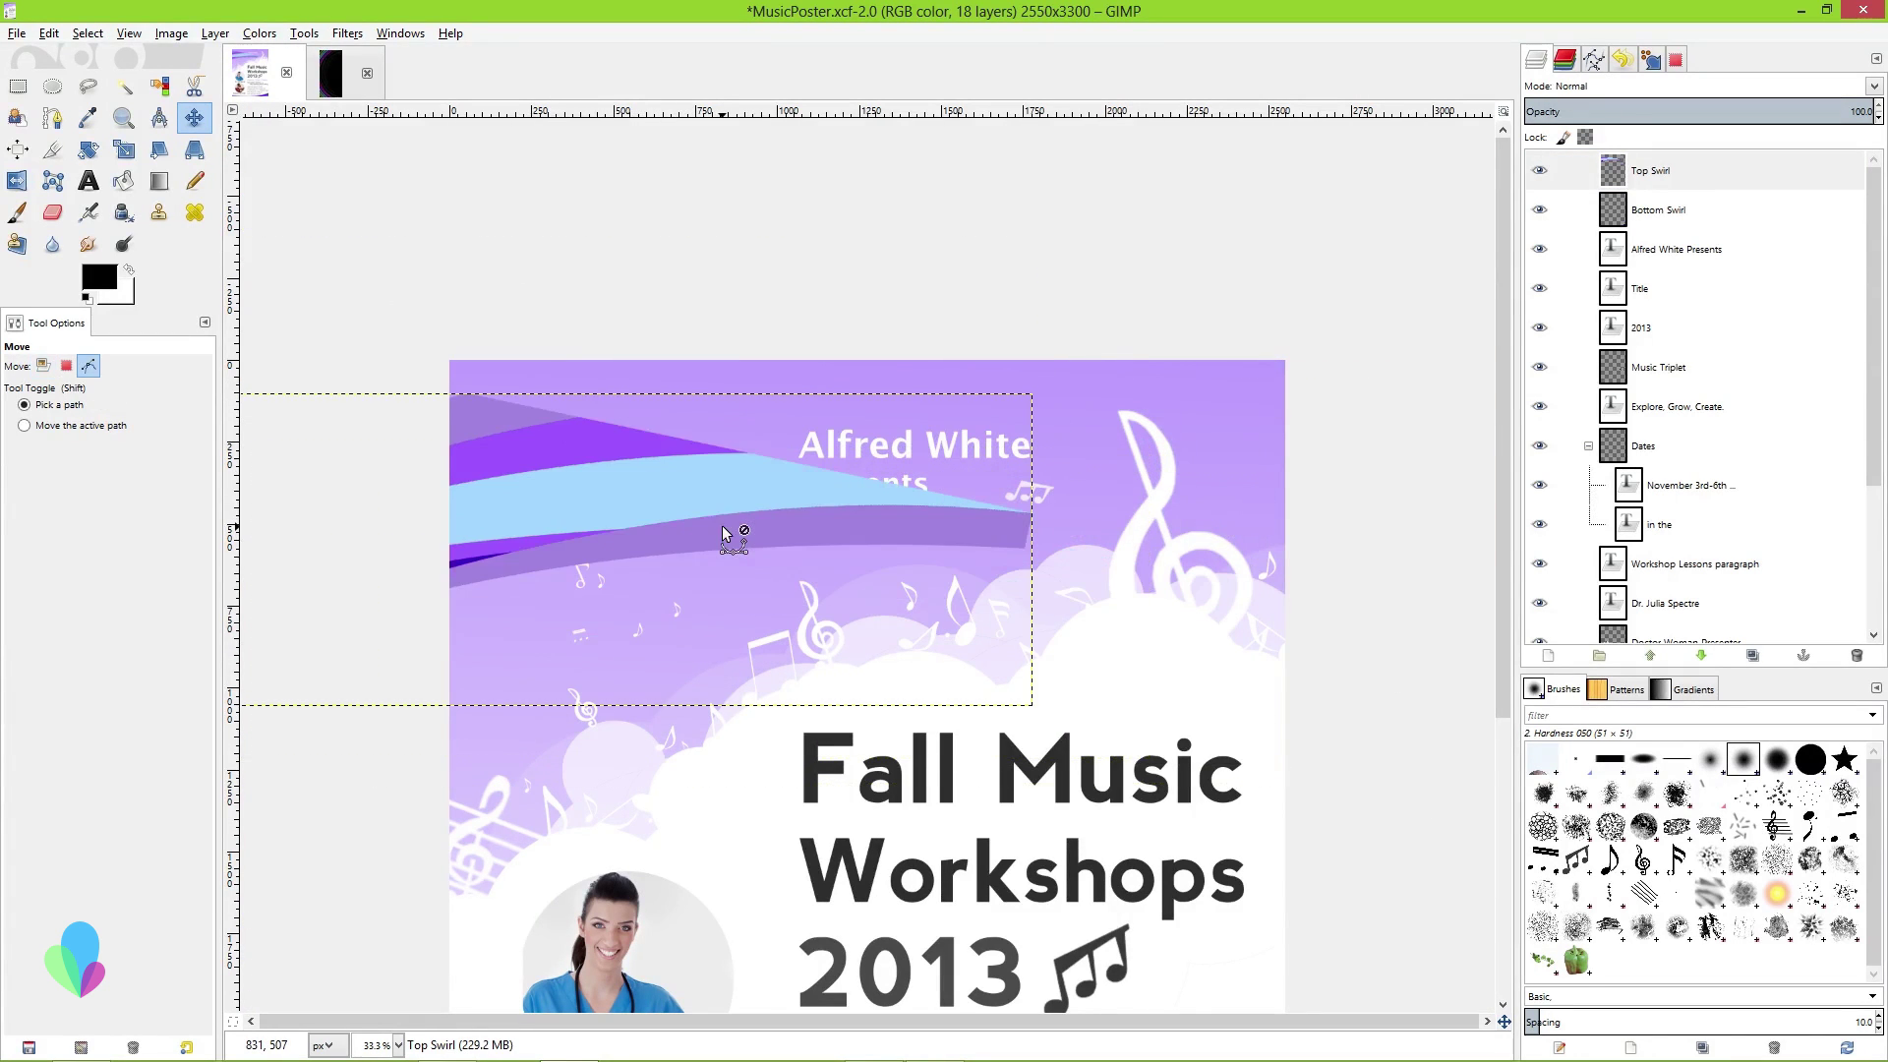
key(ctrl+z)
key(ctrl+z)
key(ctrl+z)
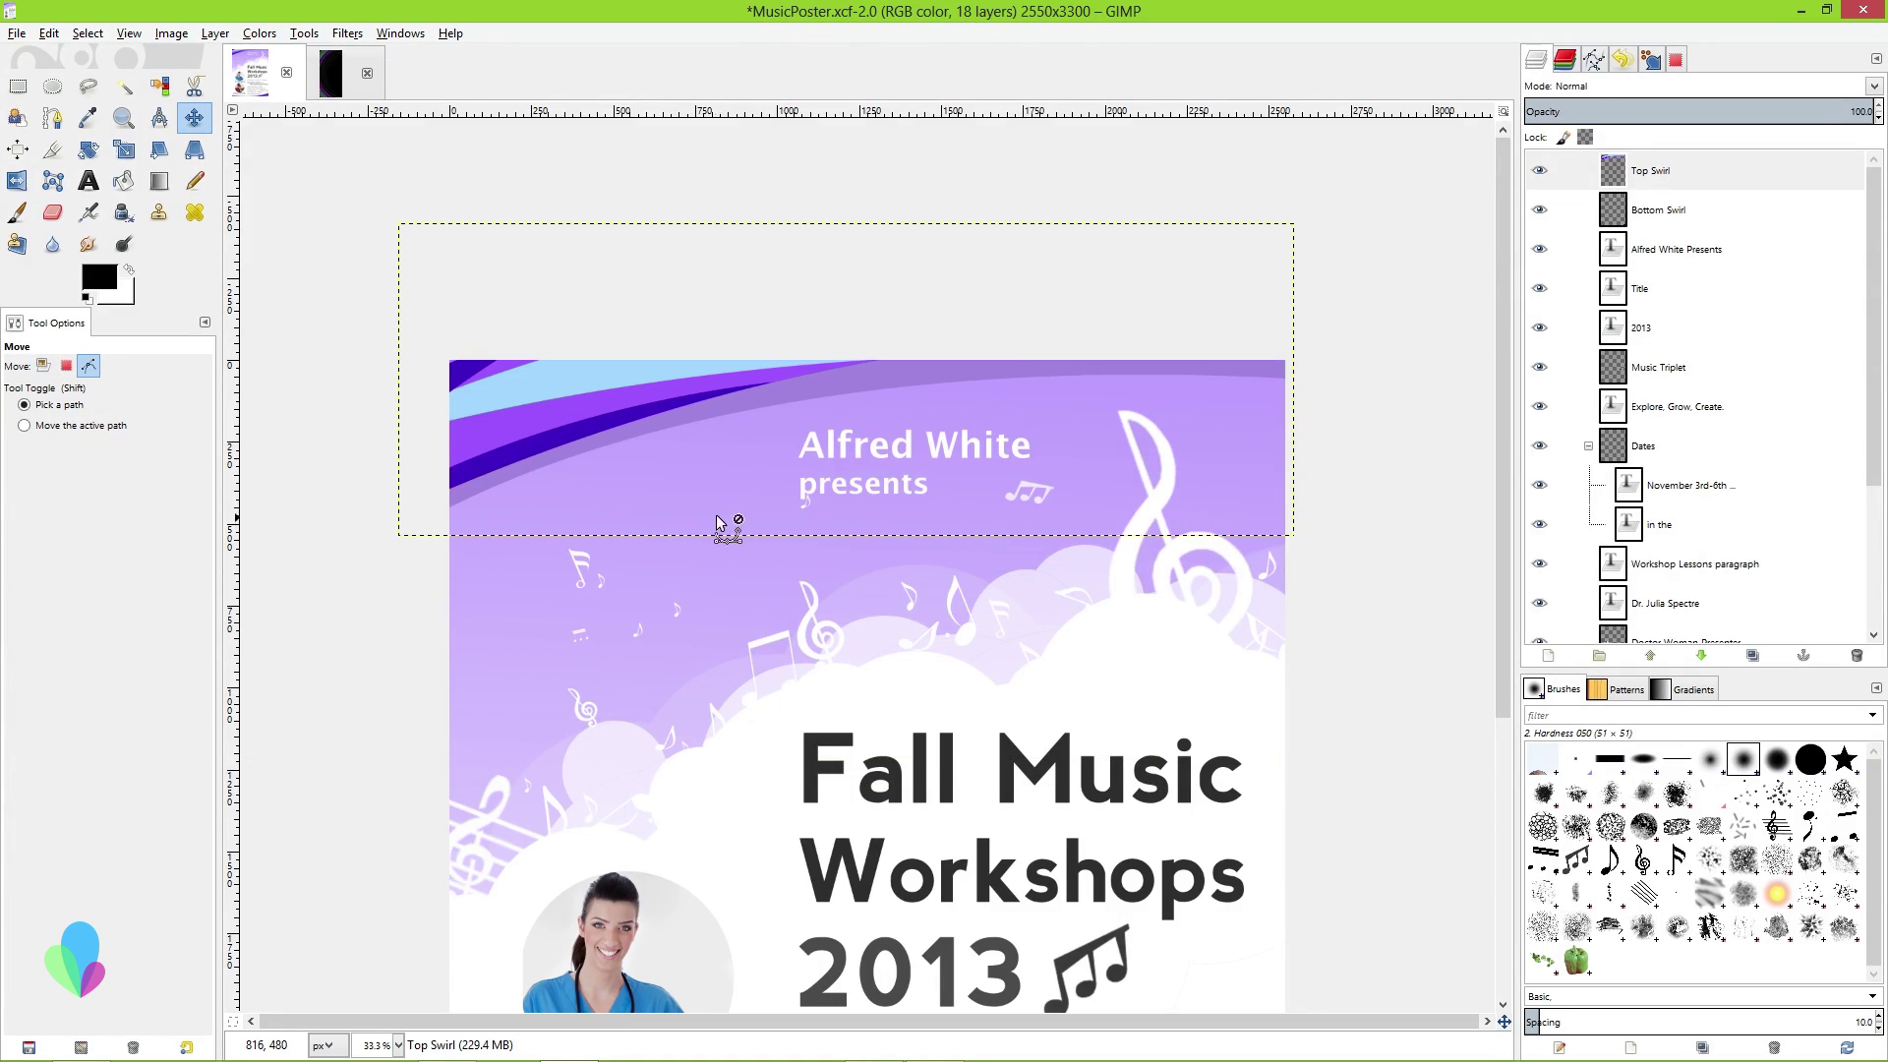
Select the poster's 2726×722 top band and crop the Top Swirl layer to it
click(17, 88)
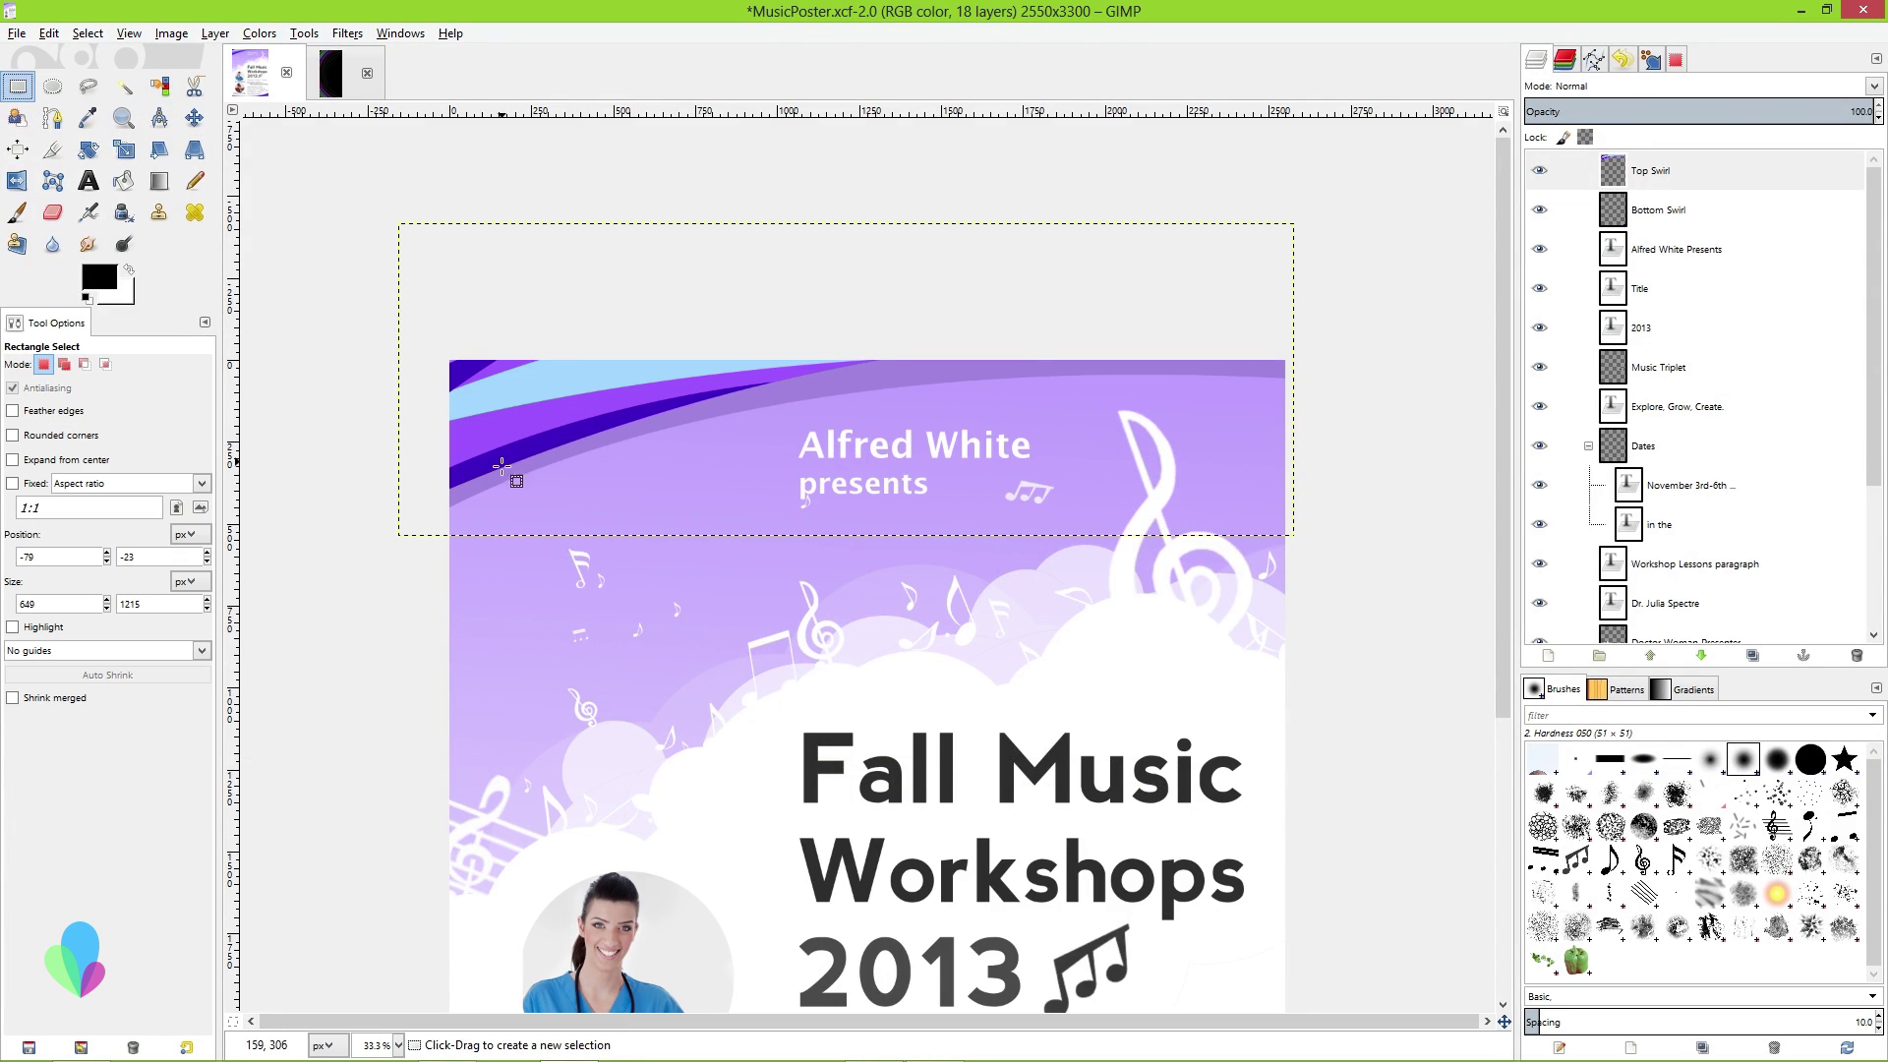
drag(444, 574, 434, 556)
drag(1326, 337, 1329, 336)
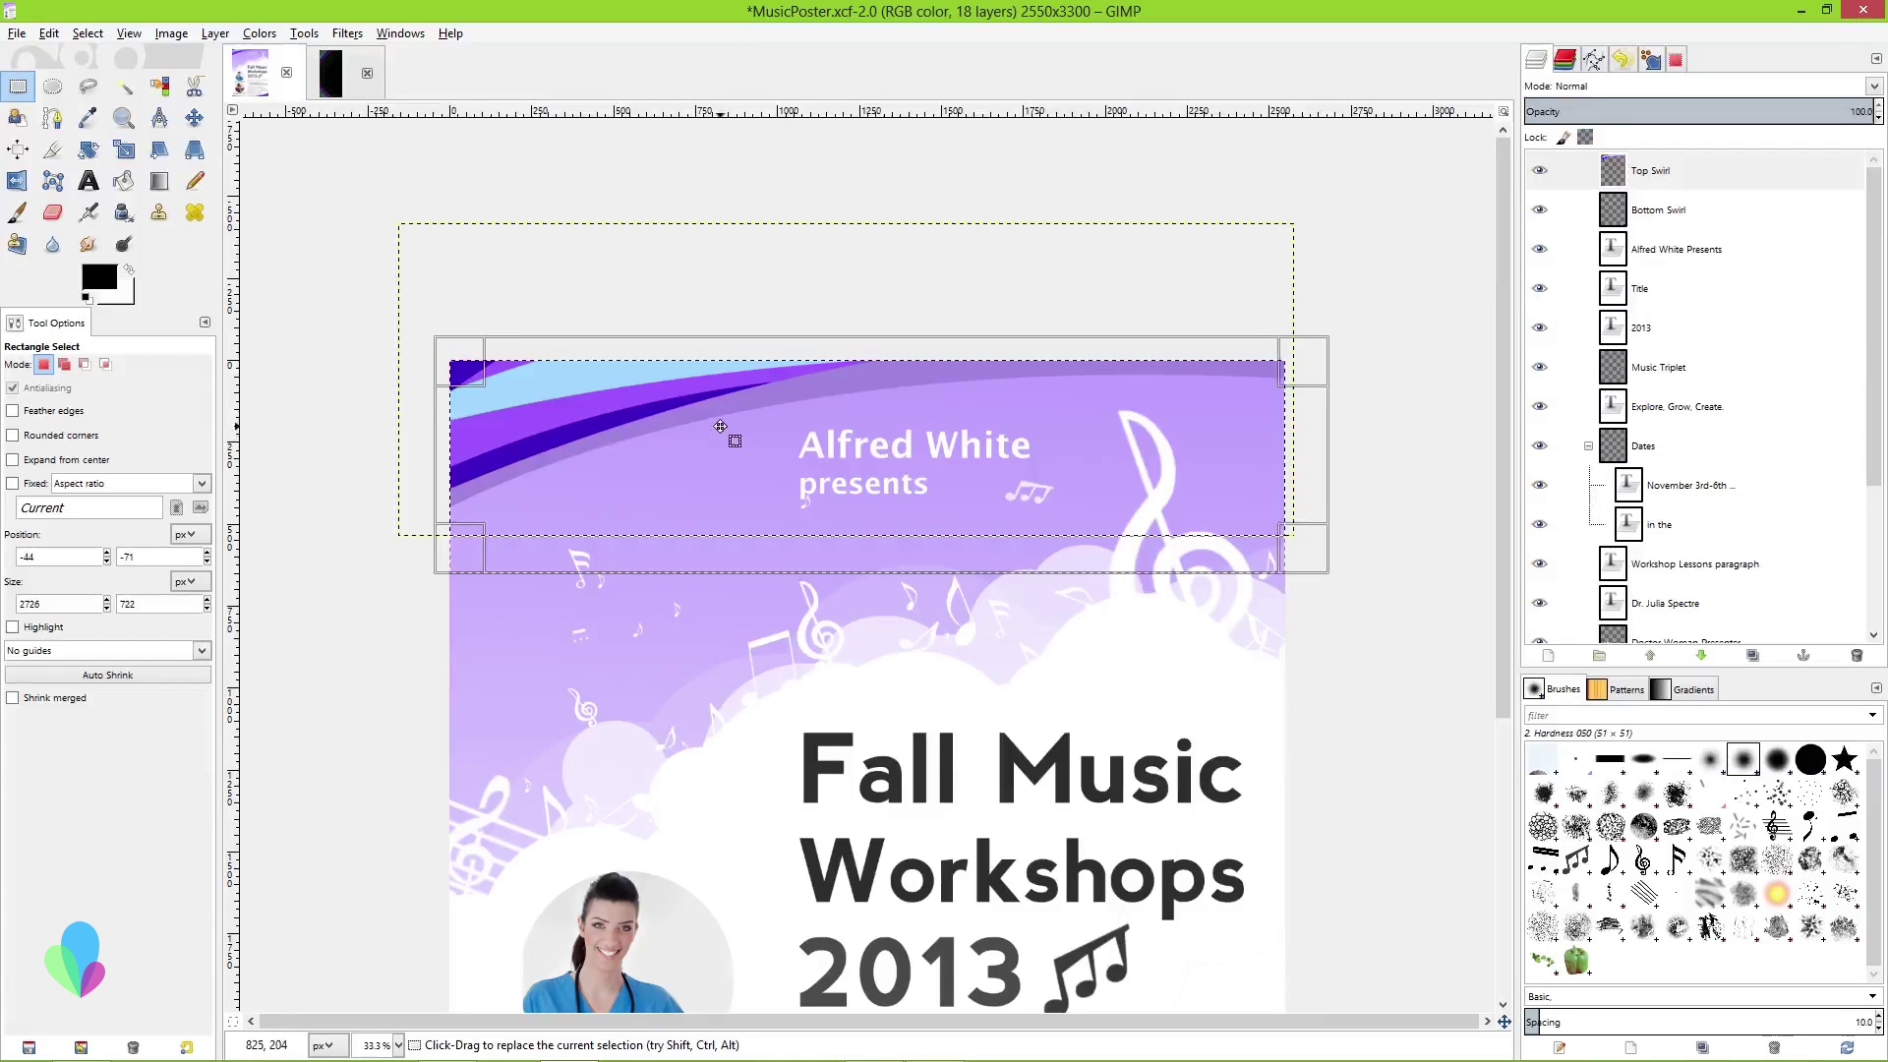
click(213, 33)
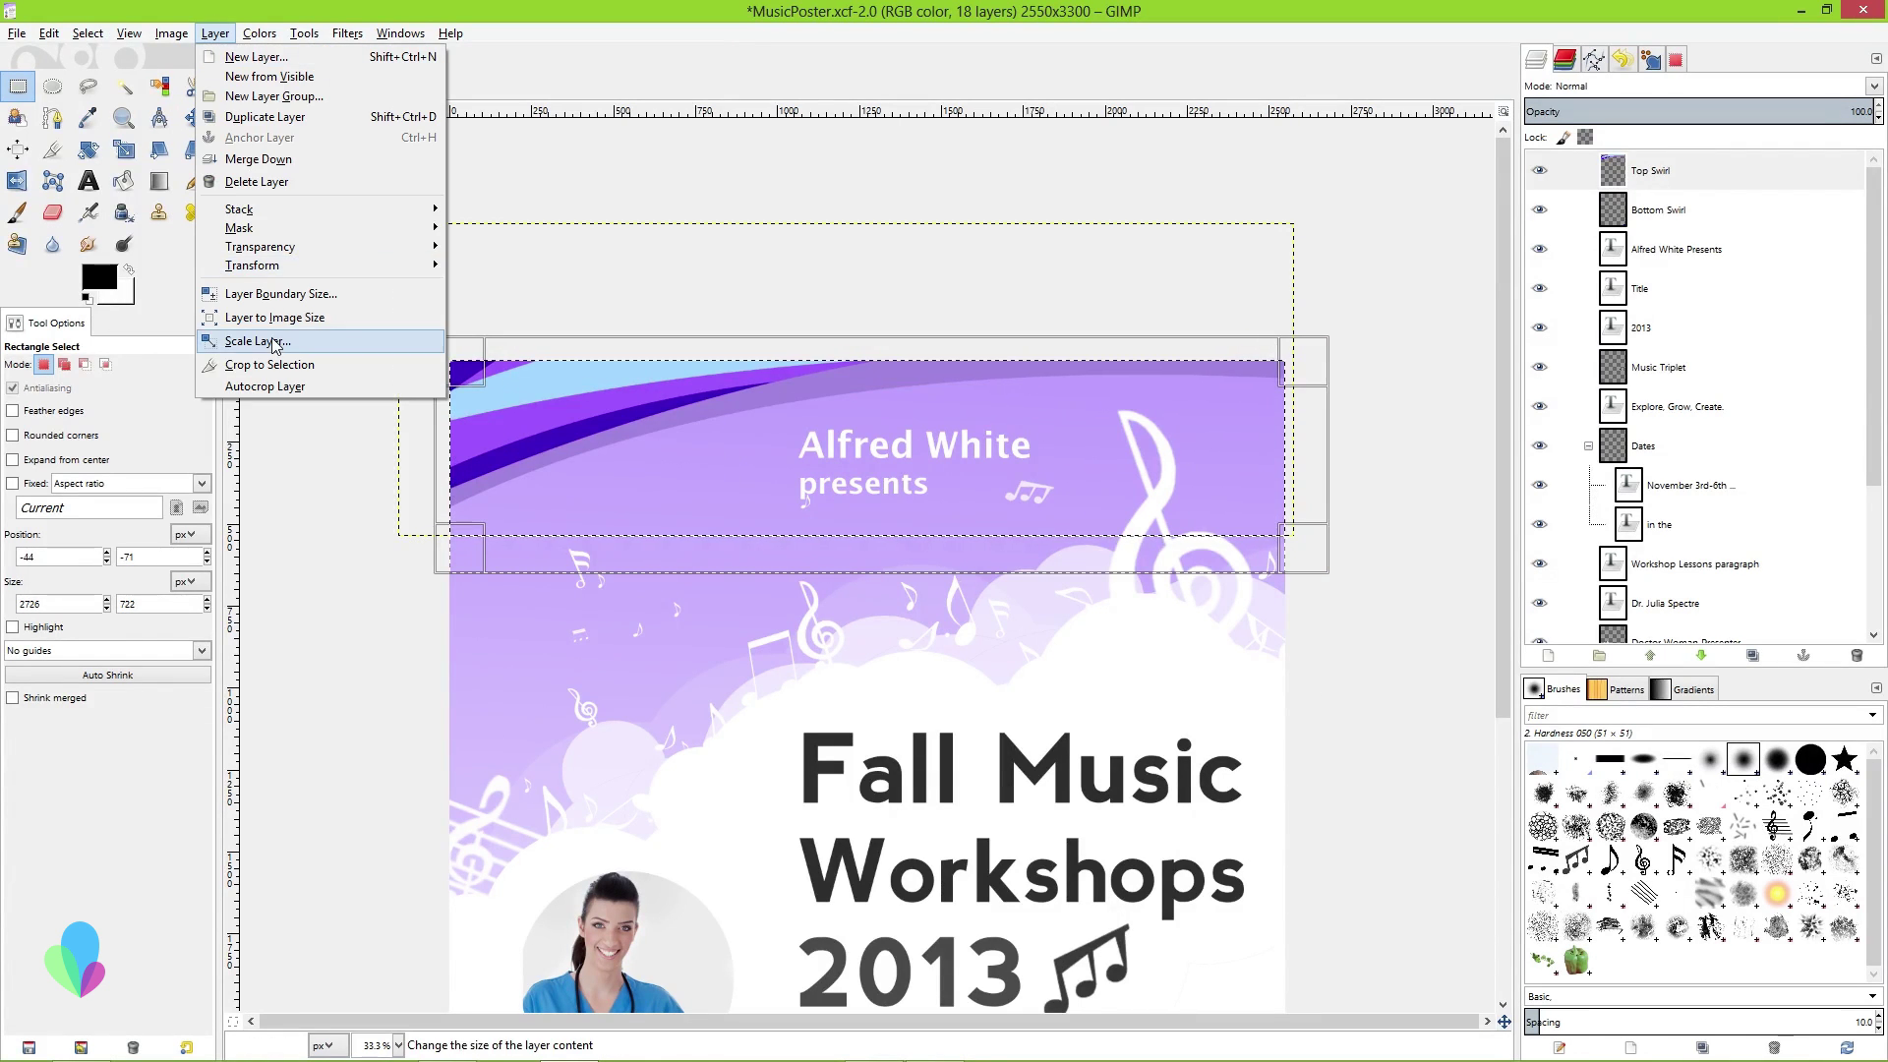
click(265, 361)
key(ctrl+shift+a)
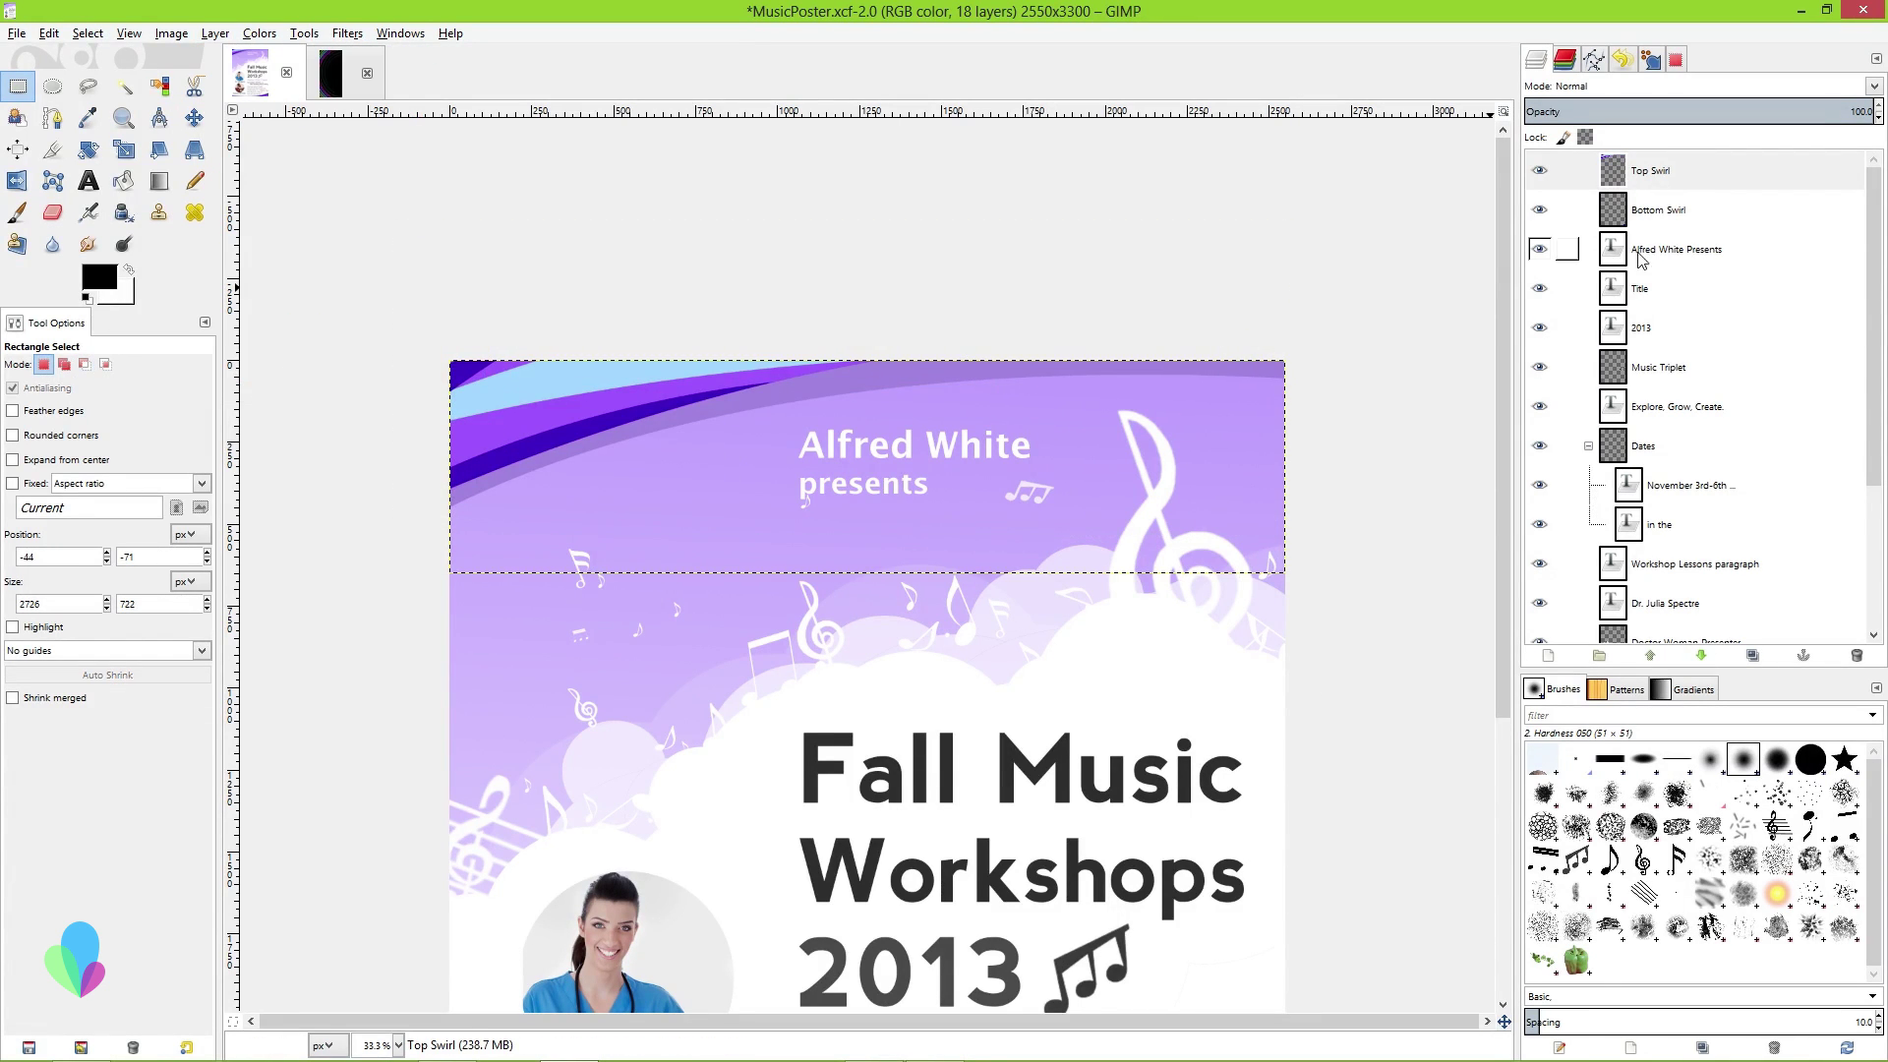
click(1666, 197)
click(1669, 174)
click(1540, 172)
click(1540, 172)
key(m)
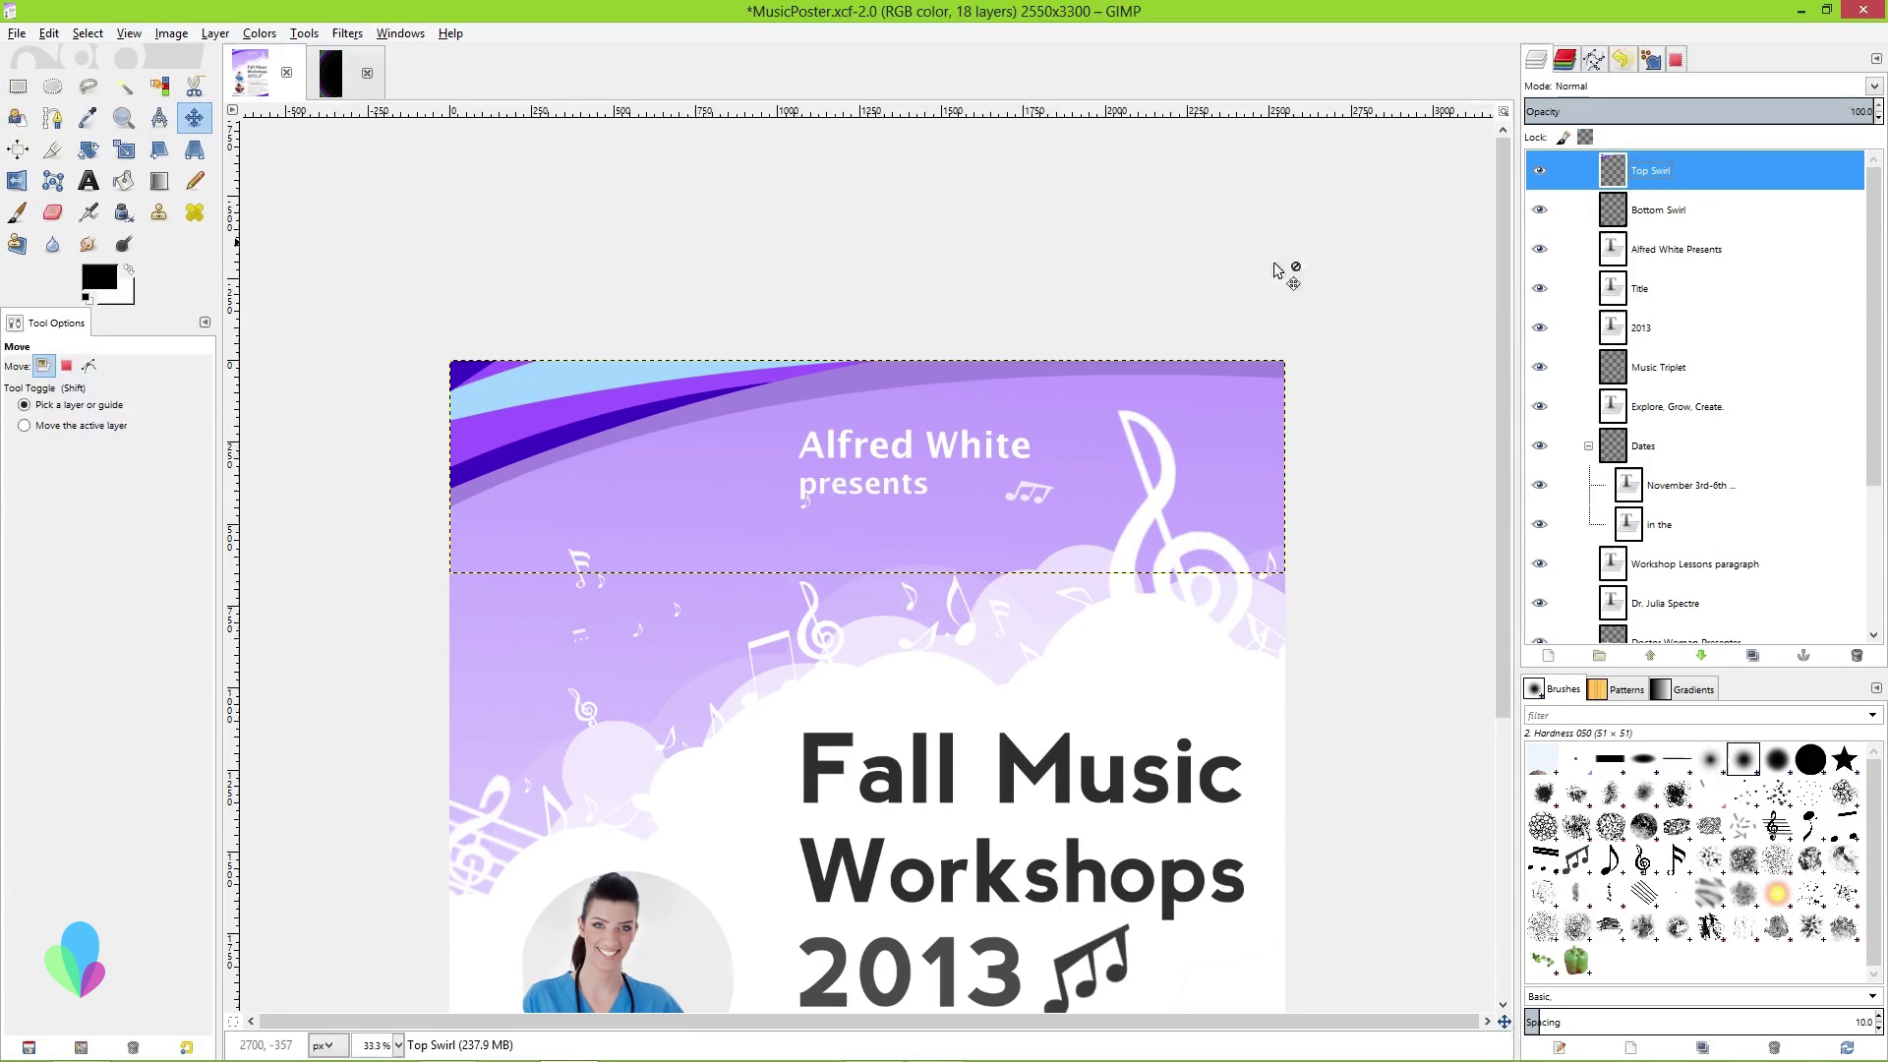
drag(563, 413, 1007, 513)
key(ctrl+z)
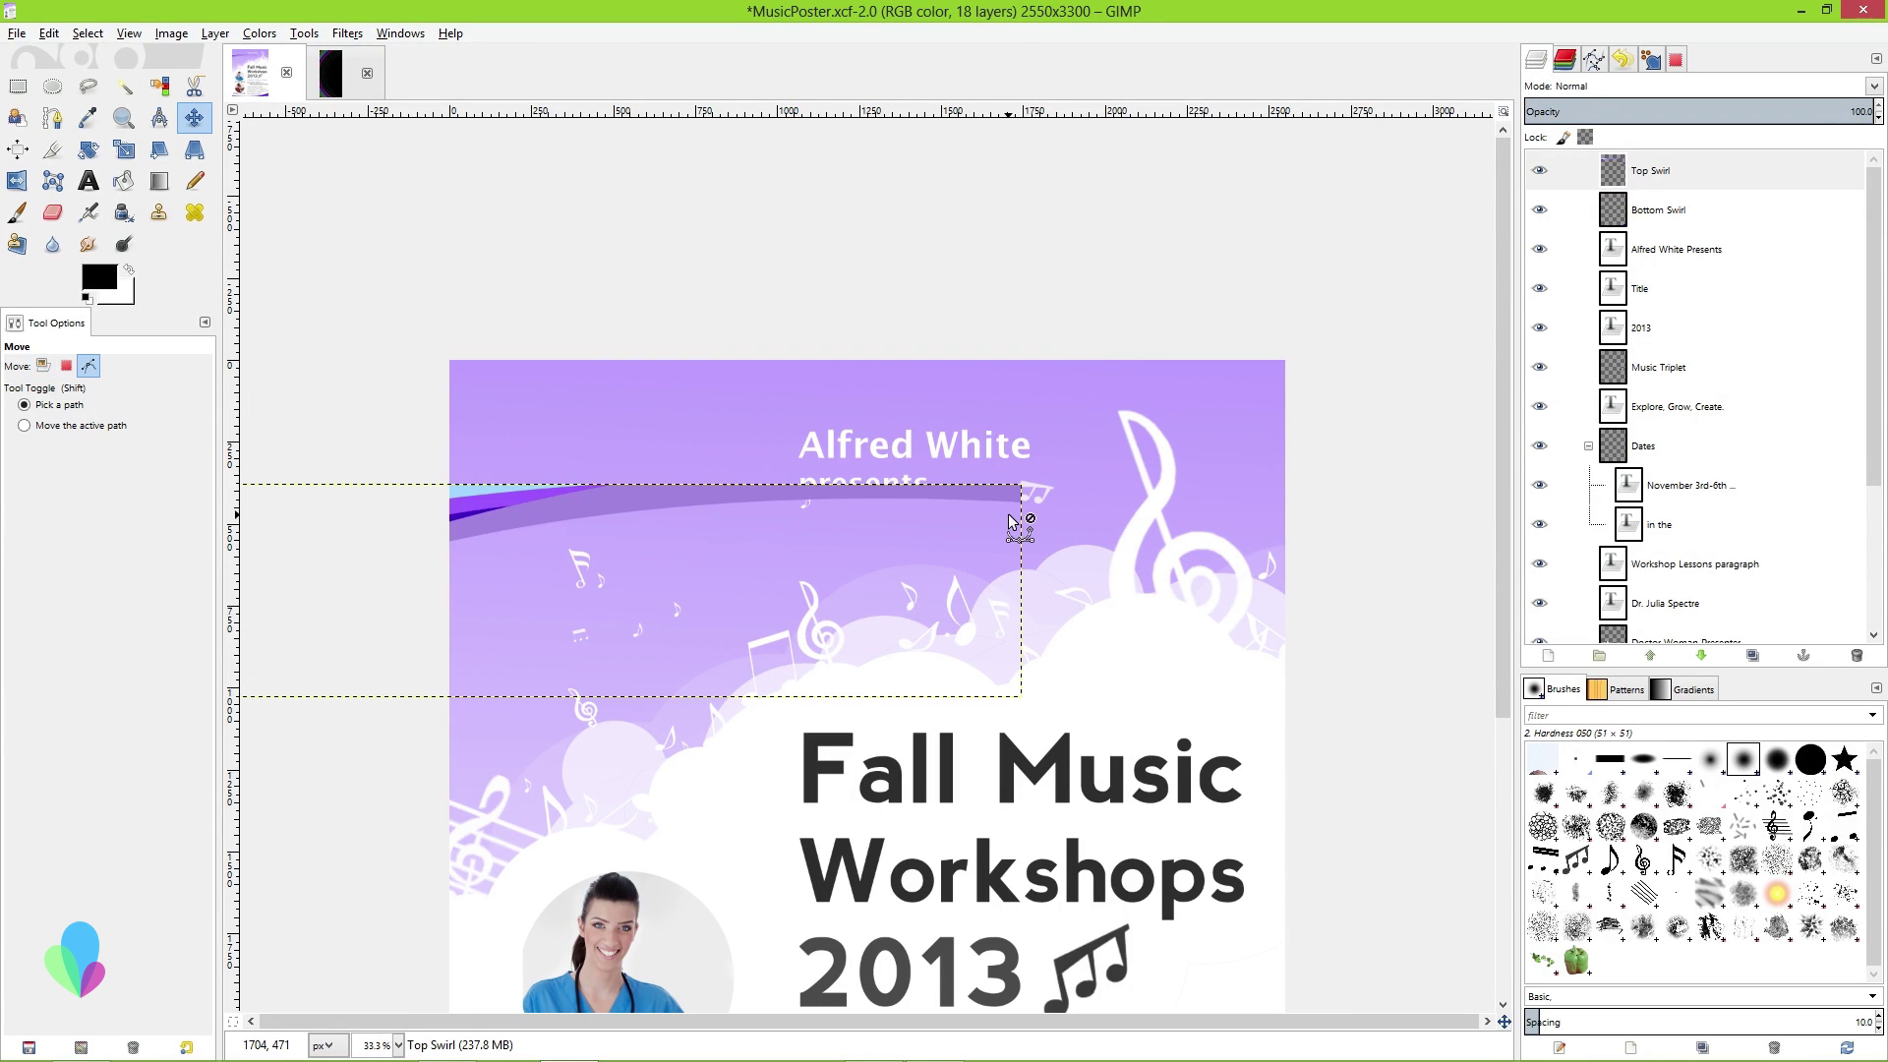